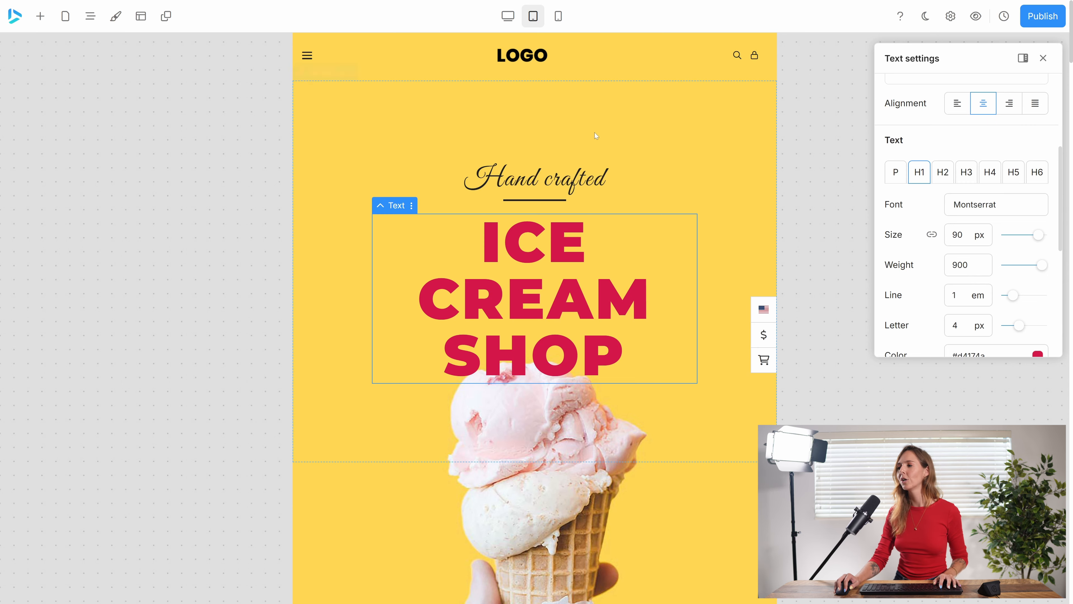
In the mobile view, set the H1 font size of the "ICE CREAM SHOP" title to 50 px
{"action": "left_click", "coordinate": [558, 16]}
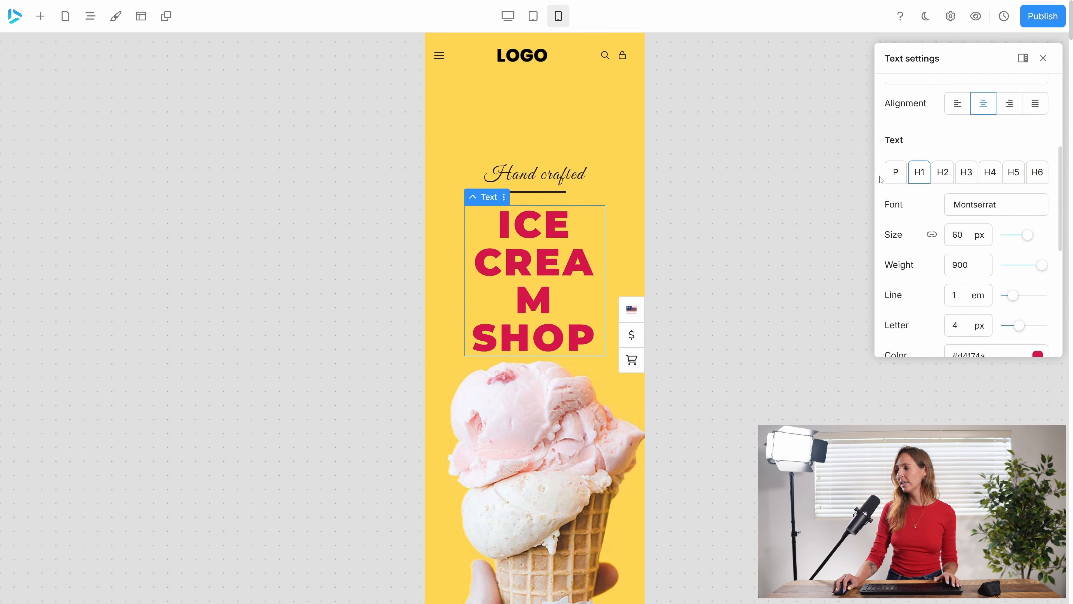
{"action": "left_click", "coordinate": [932, 235]}
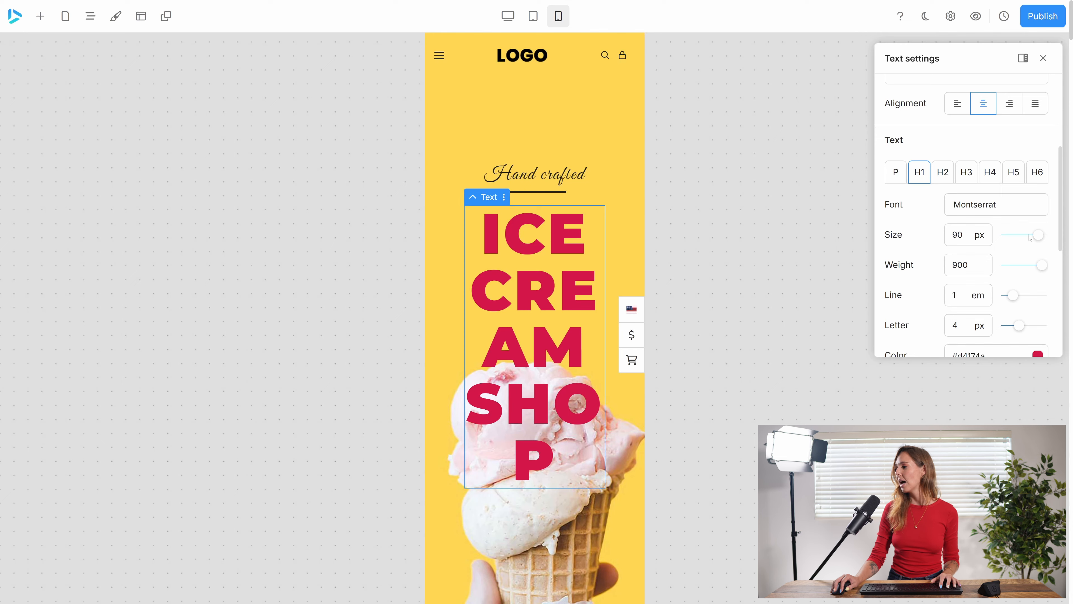
{"action": "double_click", "coordinate": [957, 234]}
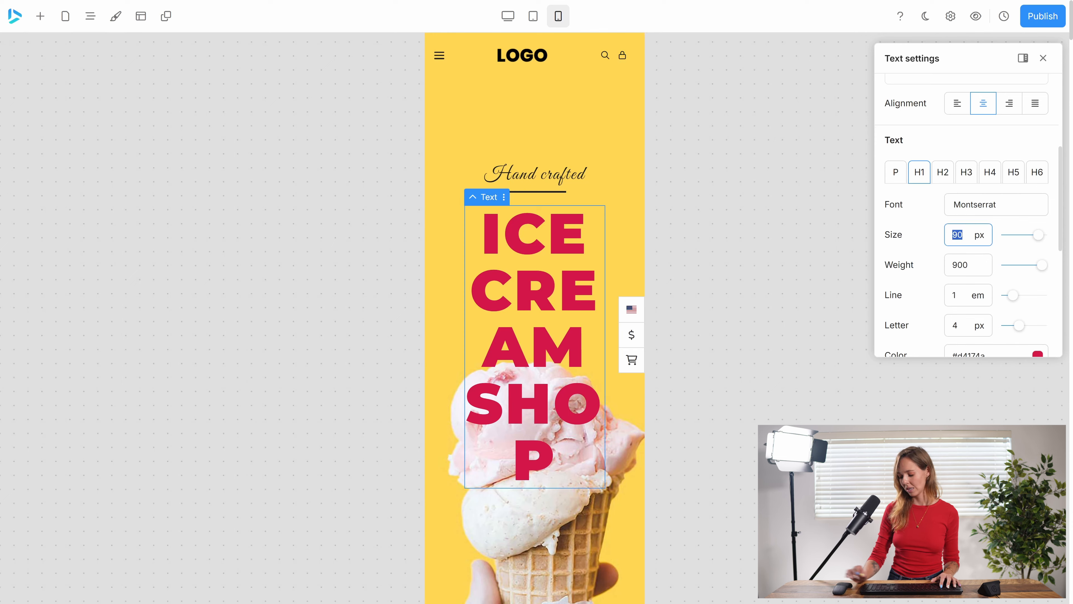
{"action": "type", "text": "55"}
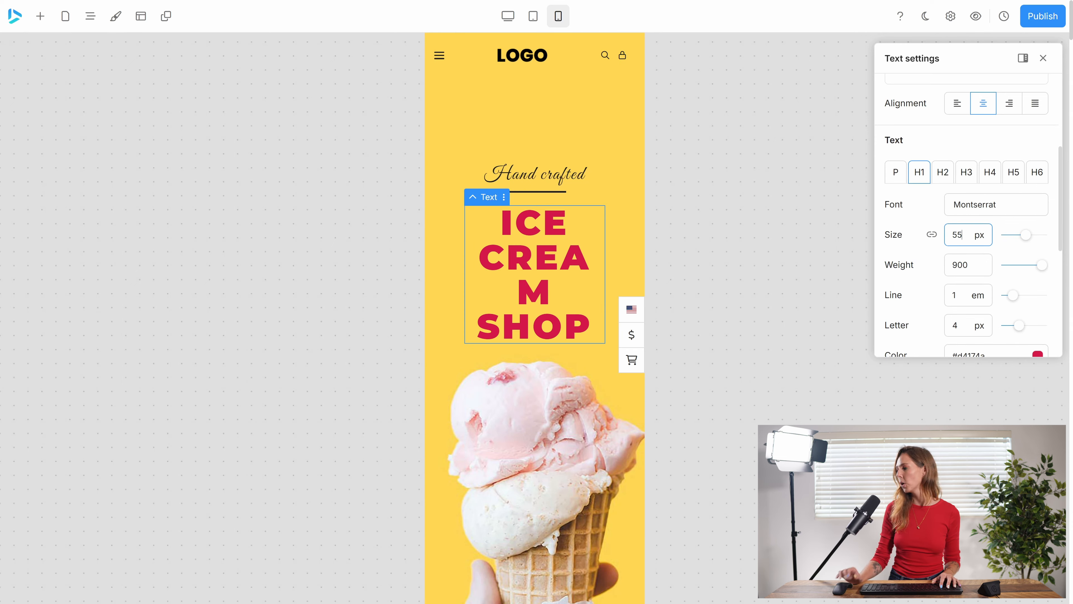
{"action": "key", "text": "BackSpace"}
{"action": "type", "text": "0"}
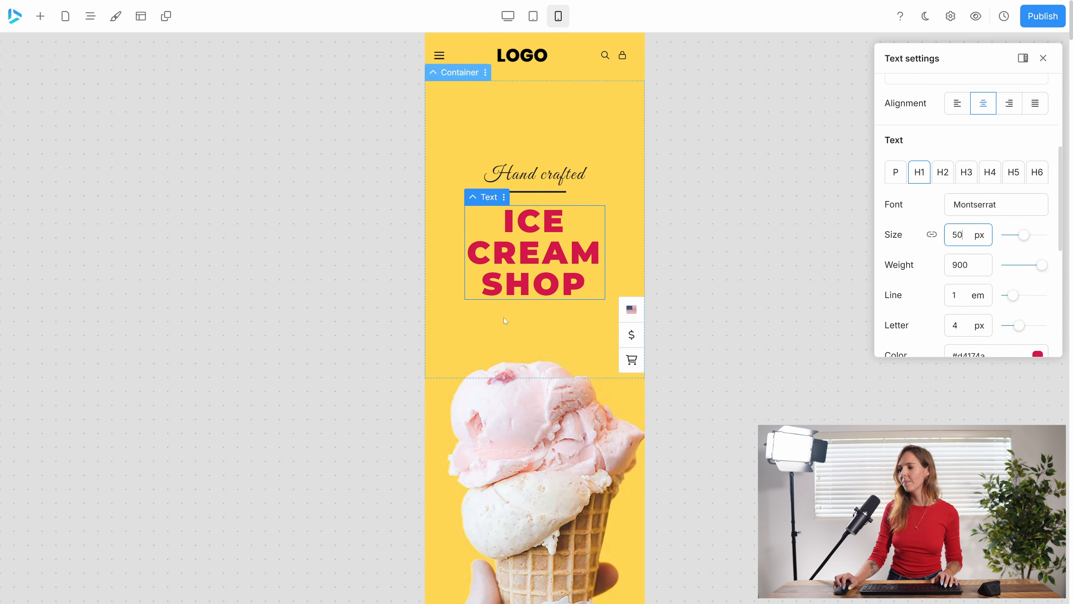
Reduce the minimum height of the yellow hero block to 88 vh for the mobile view
{"action": "left_click", "coordinate": [558, 457]}
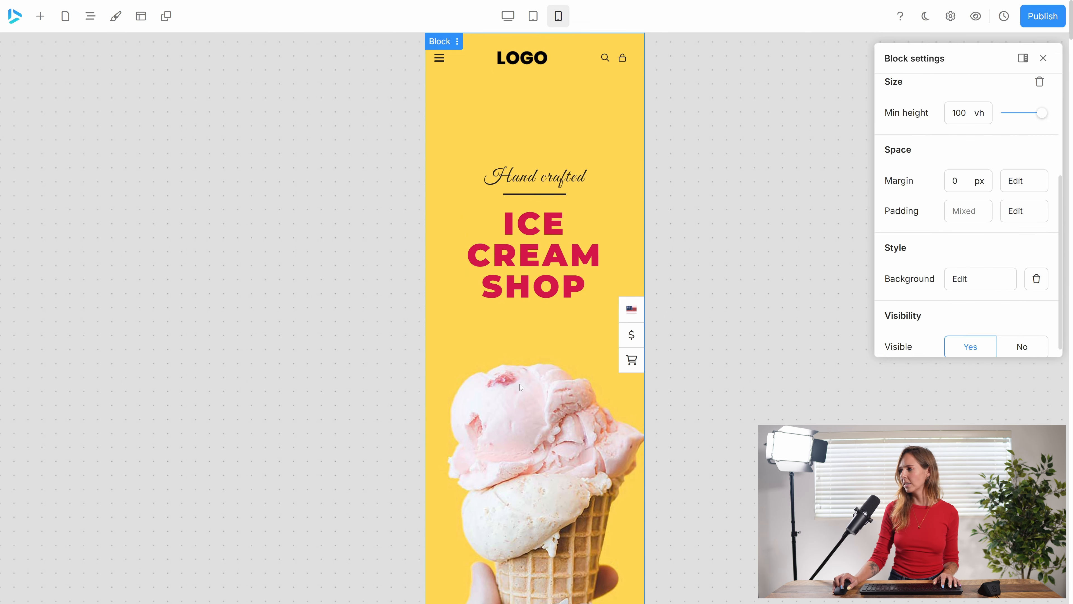
{"action": "scroll", "coordinate": [520, 385], "scroll_direction": "down", "scroll_amount": 3}
{"action": "scroll", "coordinate": [523, 380], "scroll_direction": "up", "scroll_amount": 3}
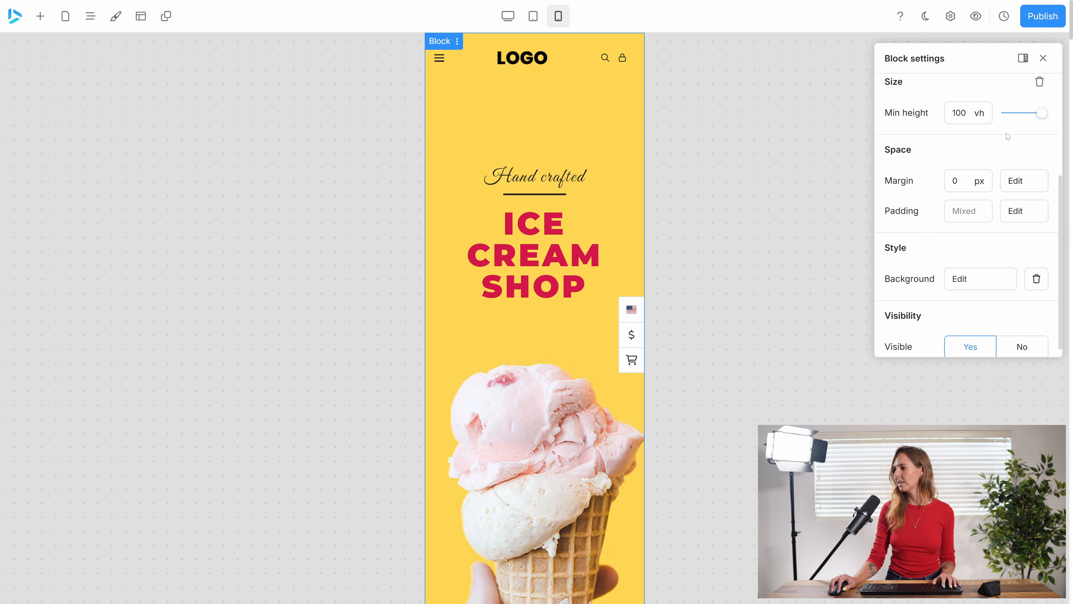
{"action": "left_click_drag", "start_coordinate": [1041, 112], "coordinate": [1037, 116]}
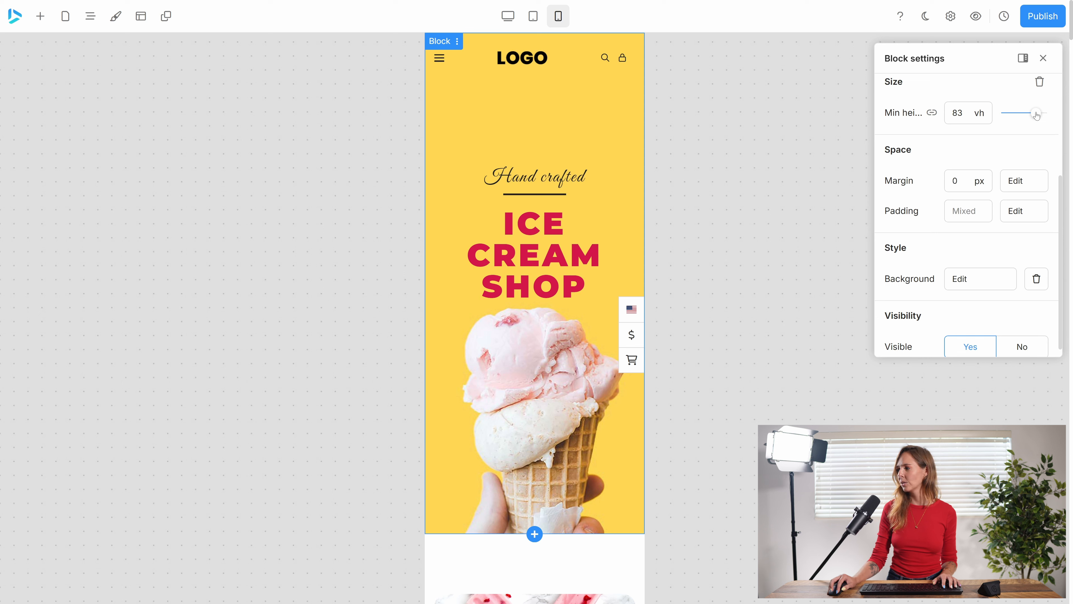
{"action": "left_click_drag", "start_coordinate": [1035, 115], "coordinate": [1039, 116]}
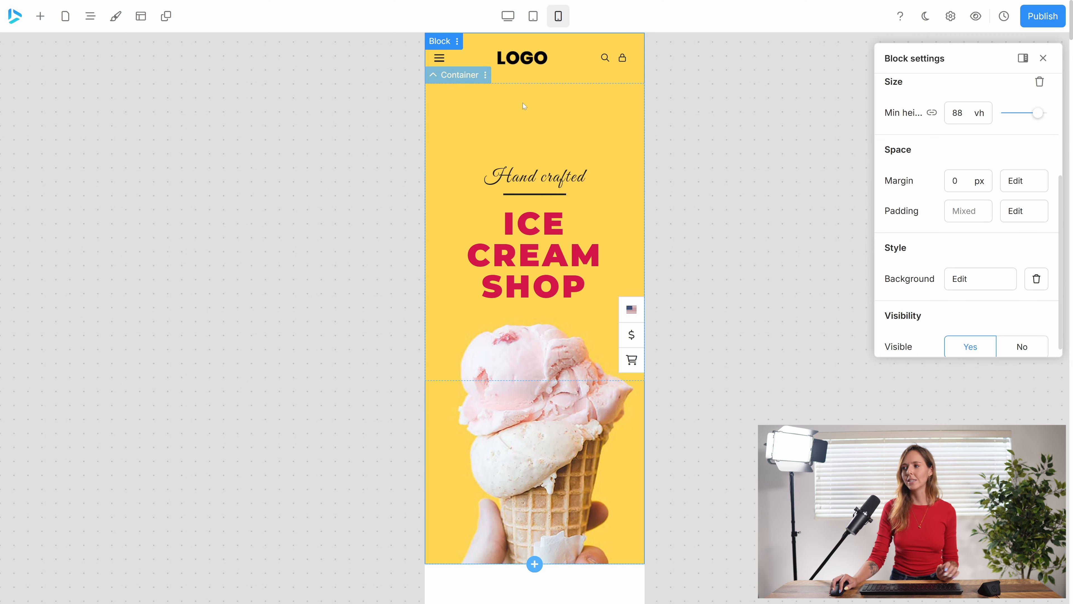
In the tablet view, set the H1 font size of the "ICE CREAM SHOP" title to 80 px
{"action": "left_click", "coordinate": [539, 17]}
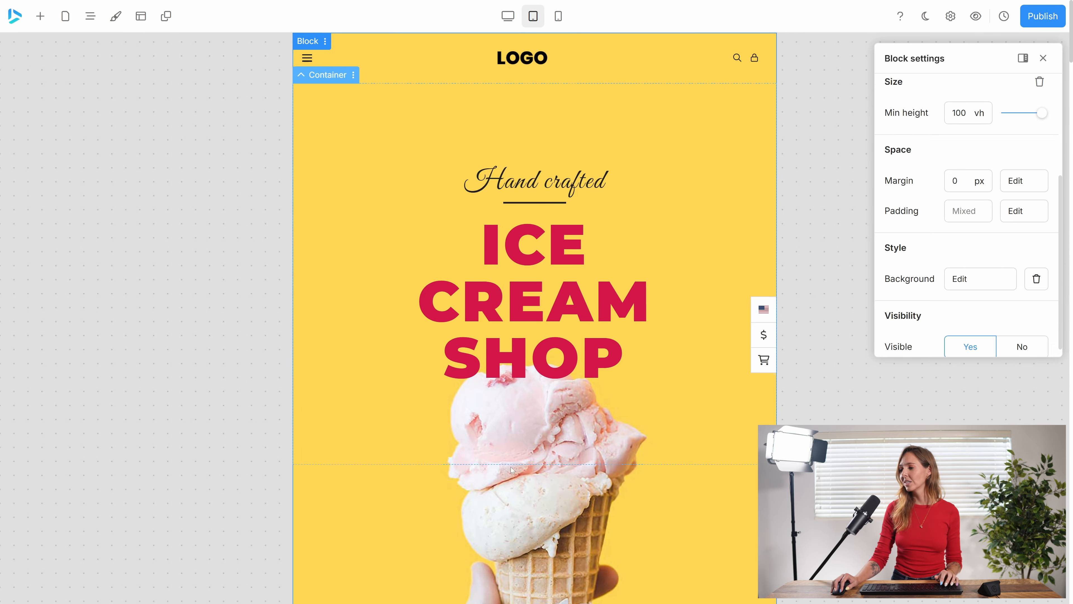
{"action": "scroll", "coordinate": [587, 405], "scroll_direction": "down", "scroll_amount": 5}
{"action": "scroll", "coordinate": [586, 365], "scroll_direction": "up", "scroll_amount": 5}
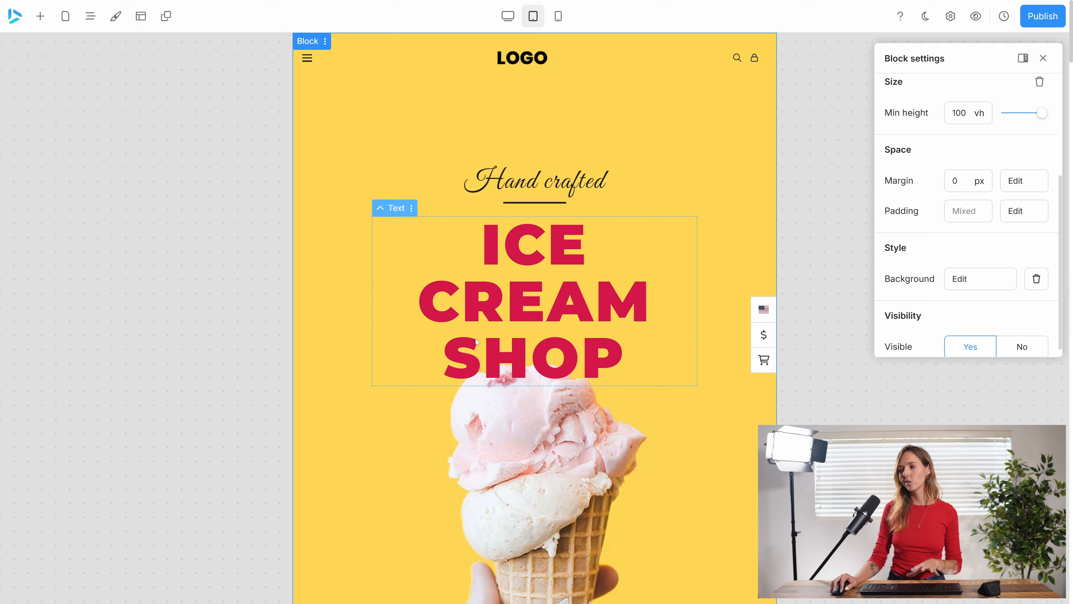
{"action": "left_click", "coordinate": [624, 319]}
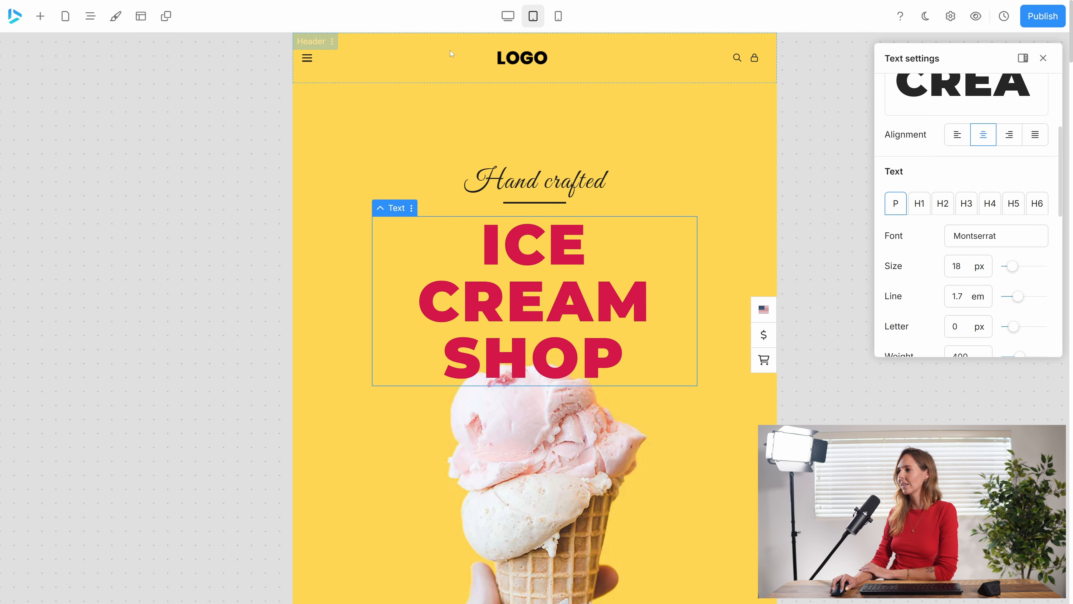
{"action": "left_click", "coordinate": [507, 16]}
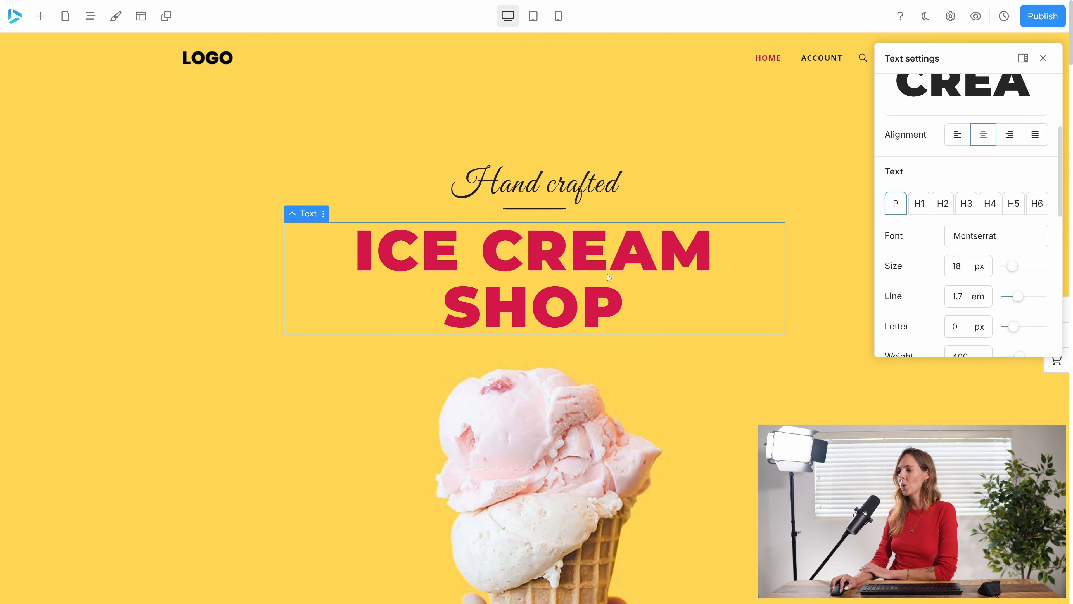
{"action": "left_click", "coordinate": [533, 16]}
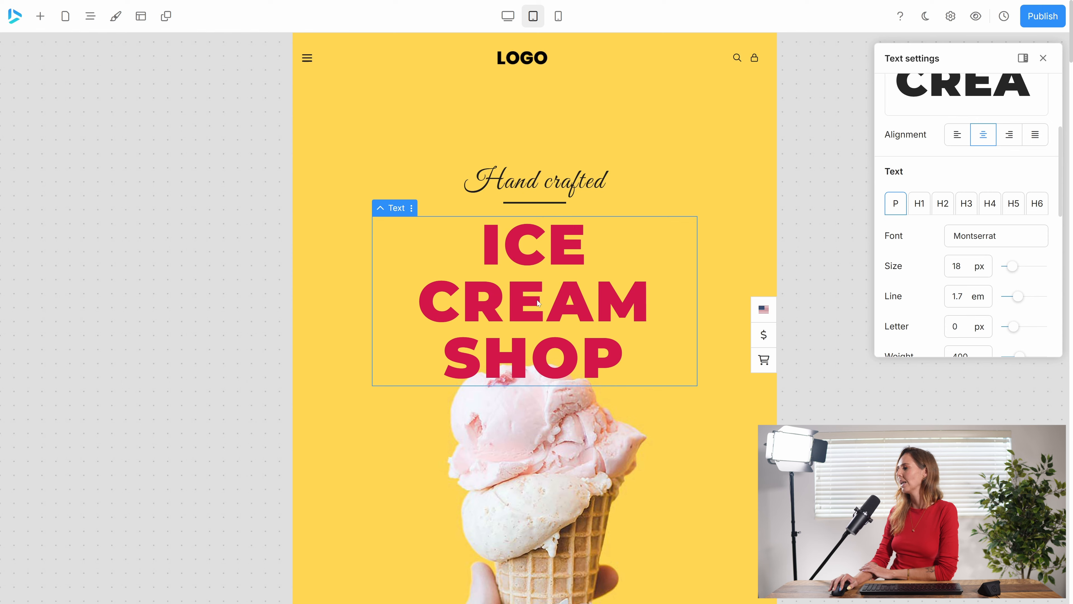
{"action": "scroll", "coordinate": [968, 203], "scroll_direction": "down", "scroll_amount": 1}
{"action": "left_click", "coordinate": [923, 167]}
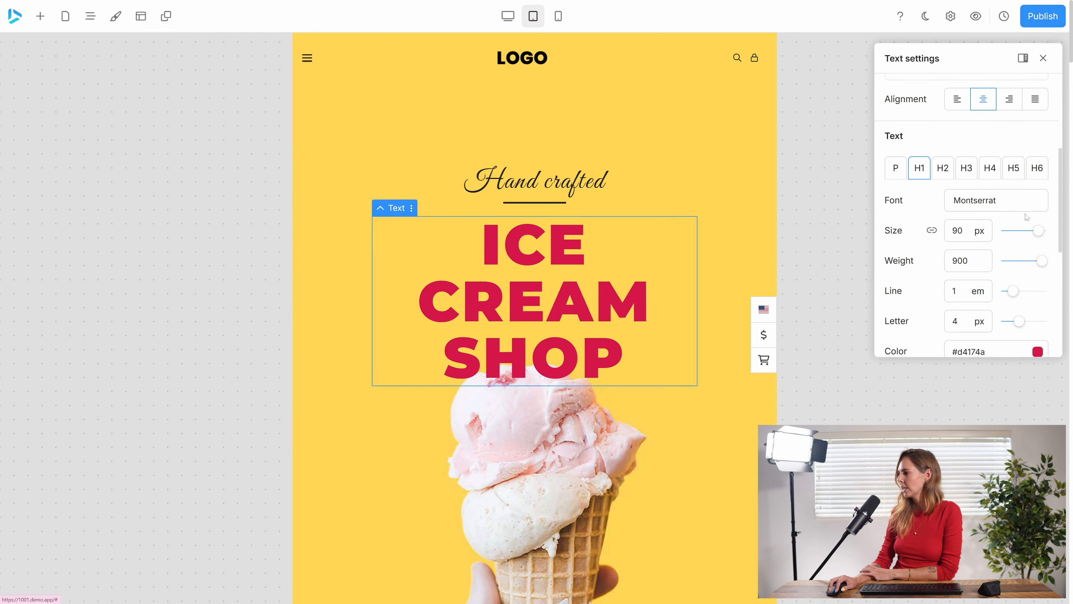
{"action": "double_click", "coordinate": [957, 230]}
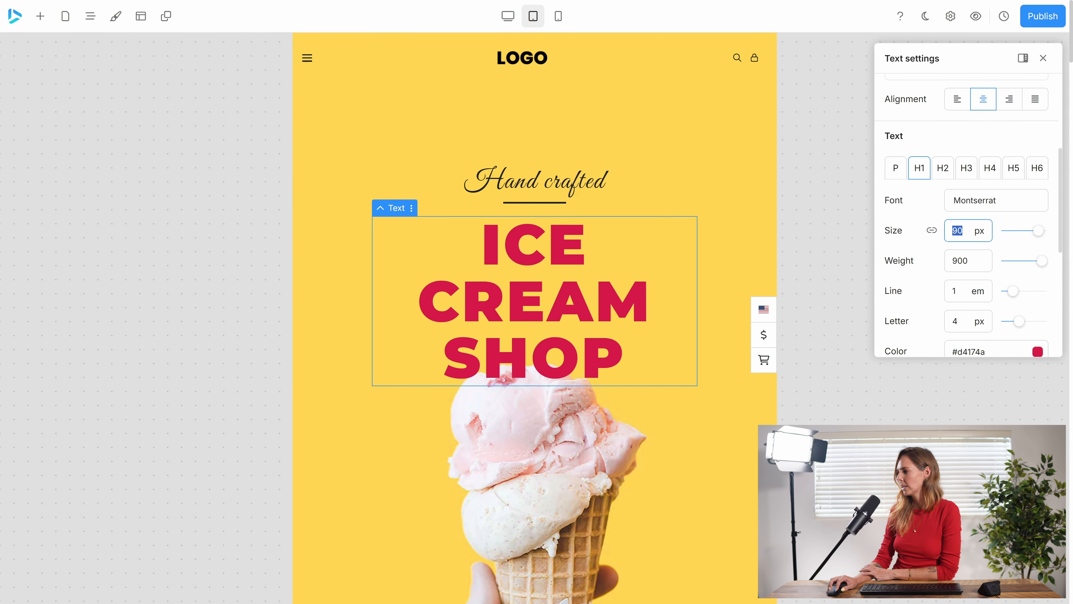
{"action": "type", "text": "85"}
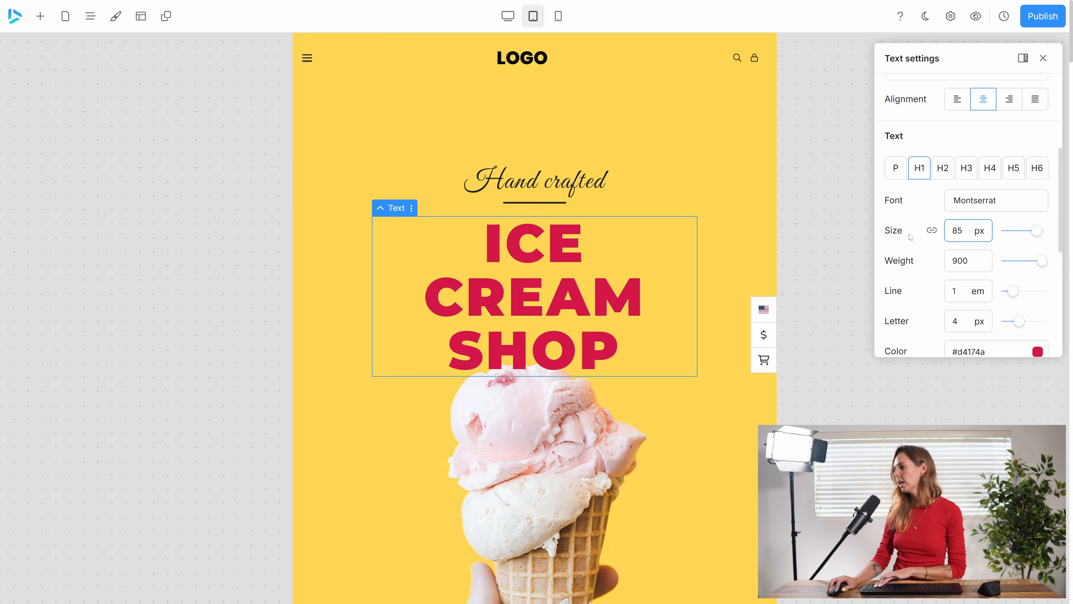
{"action": "key", "text": "BackSpace"}
{"action": "type", "text": "0"}
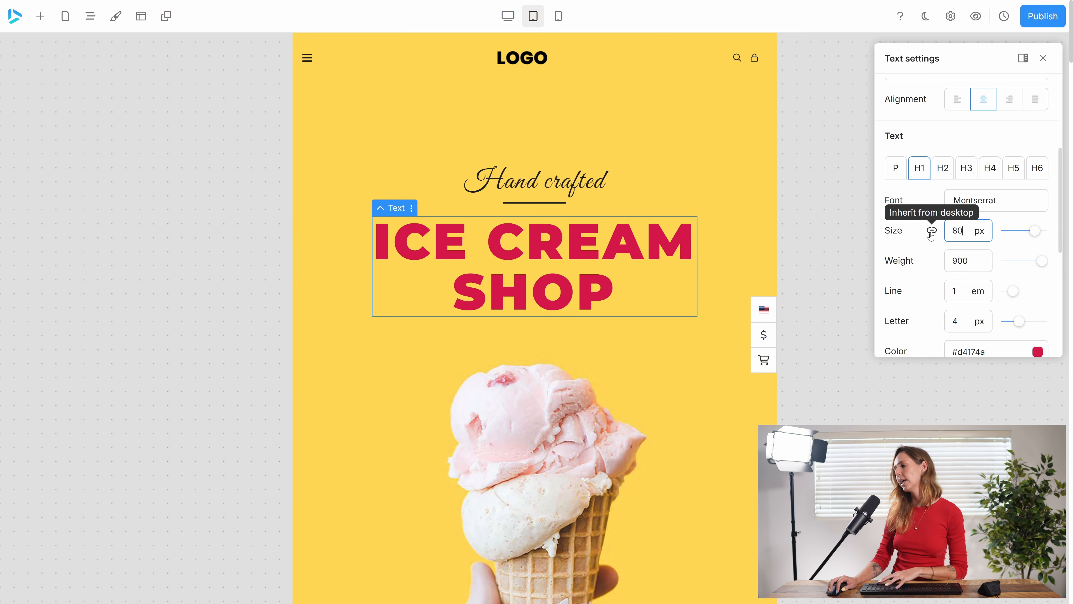
Reduce the minimum height of the yellow hero block to 90 vh for the tablet view
{"action": "left_click", "coordinate": [350, 416]}
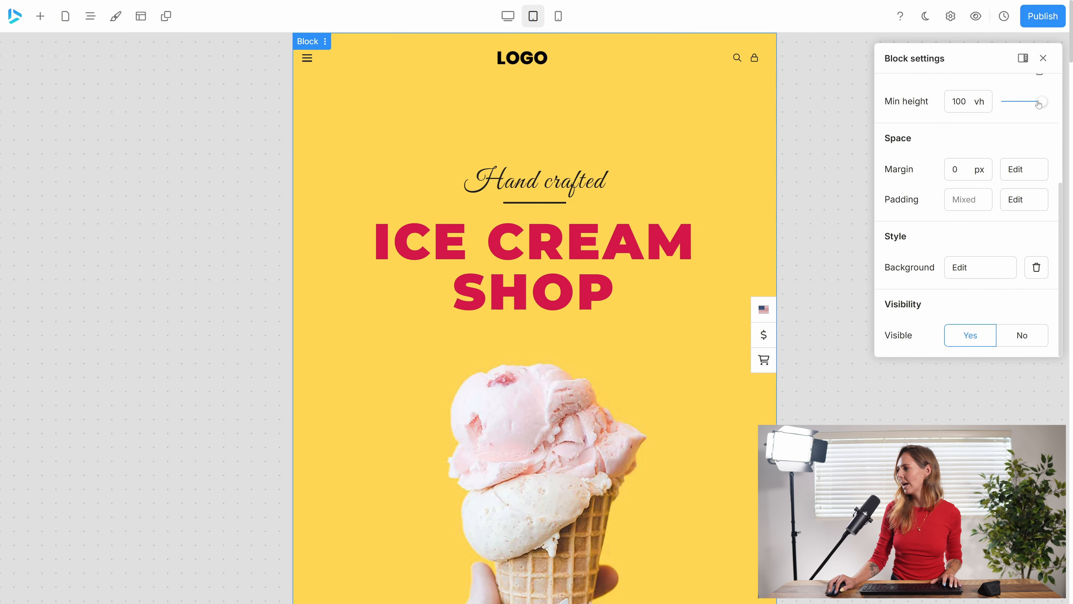
{"action": "left_click_drag", "start_coordinate": [1041, 101], "coordinate": [1040, 106]}
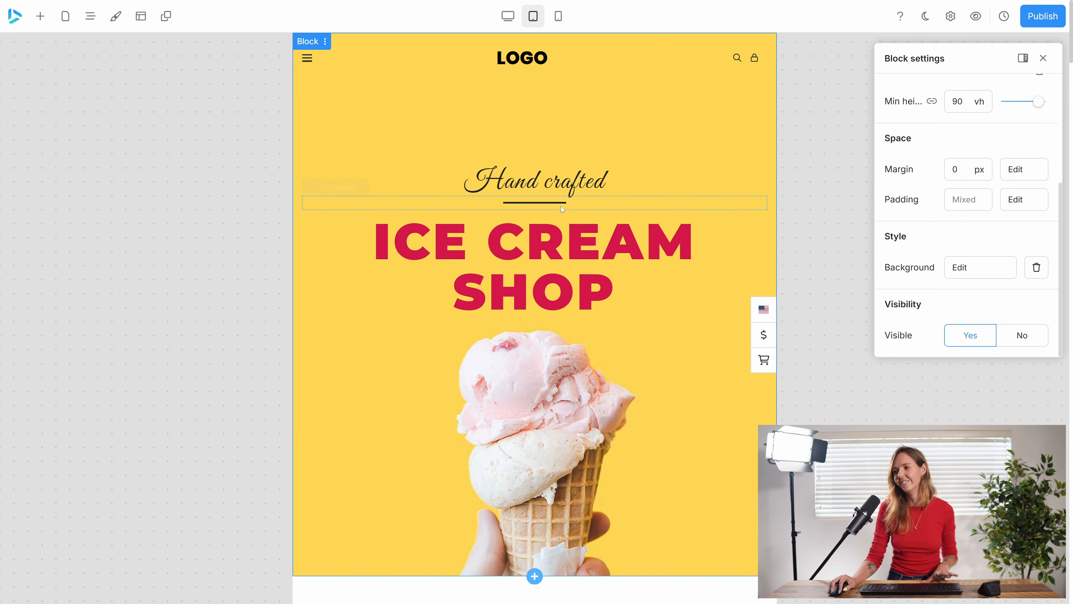
Compare the hero block across desktop, tablet and mobile views, and examine how the flavours and story sections are arranged on mobile
{"action": "left_click", "coordinate": [510, 20]}
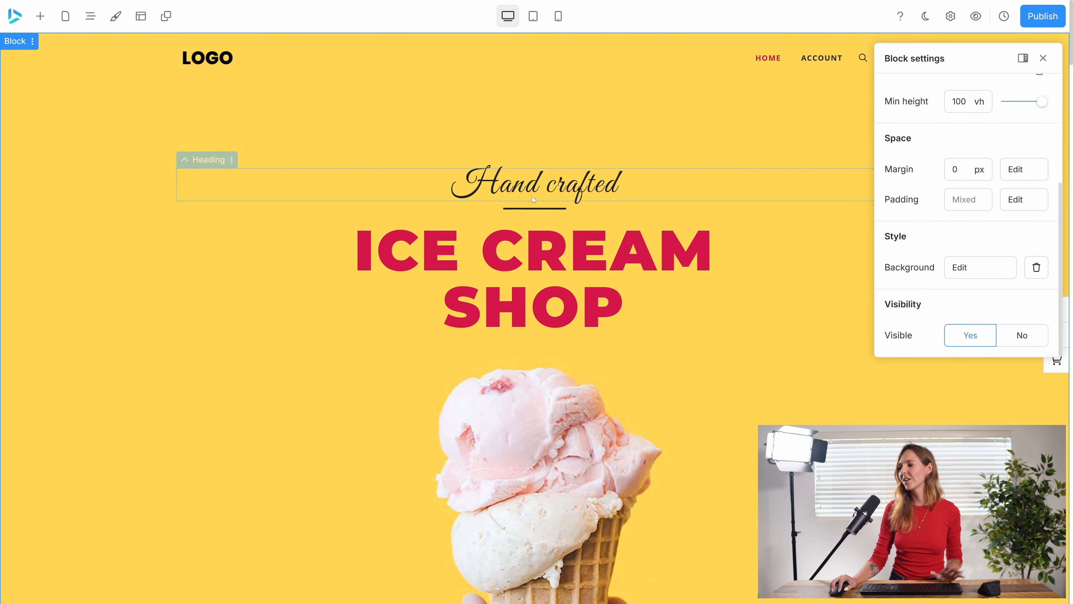
{"action": "left_click", "coordinate": [535, 18]}
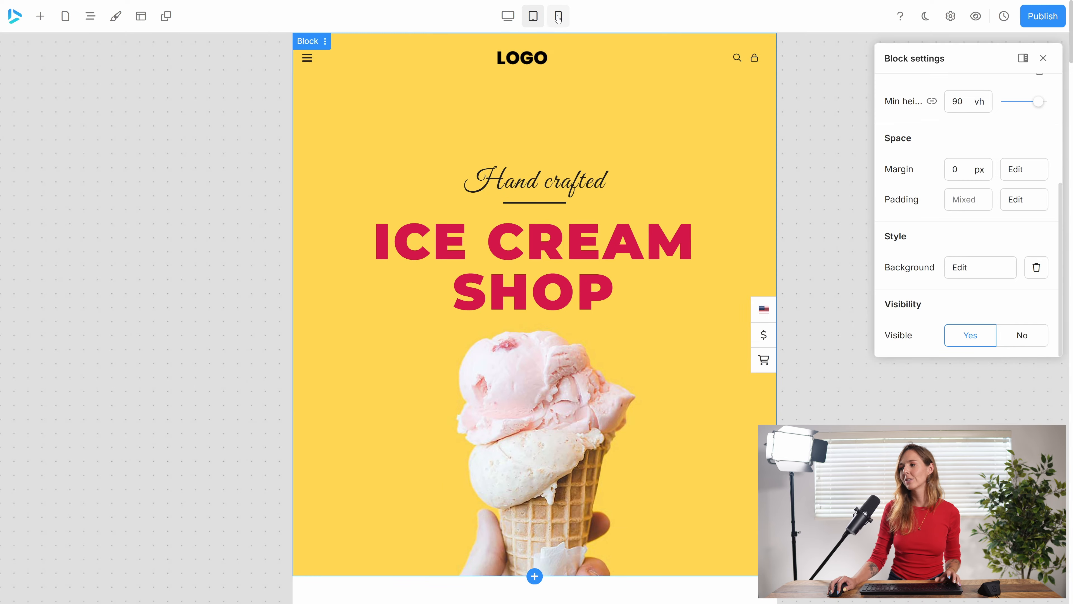
{"action": "left_click", "coordinate": [558, 17]}
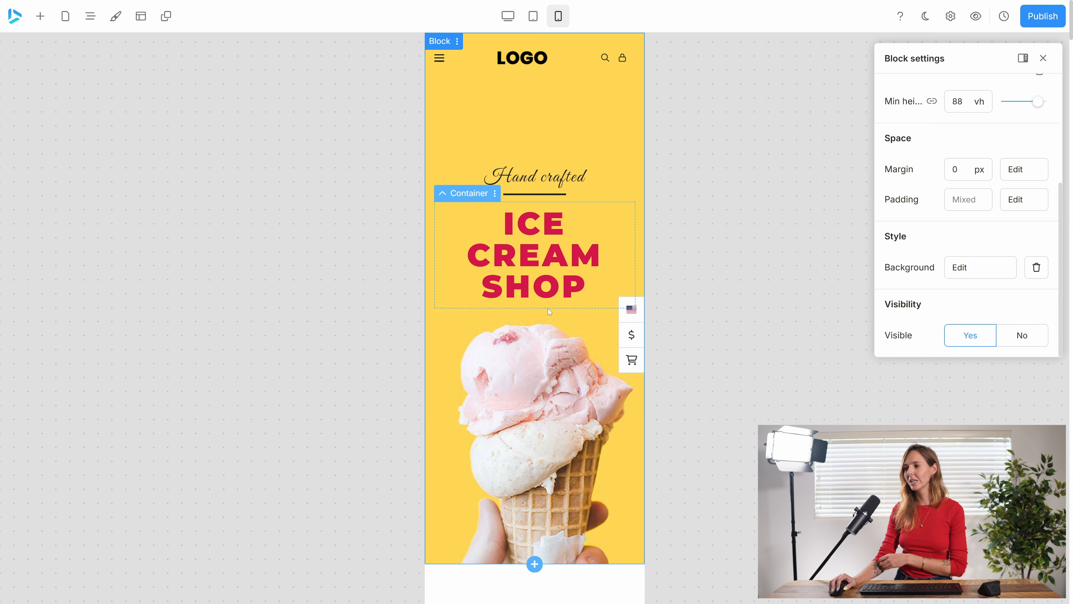
{"action": "scroll", "coordinate": [530, 310], "scroll_direction": "down", "scroll_amount": 6}
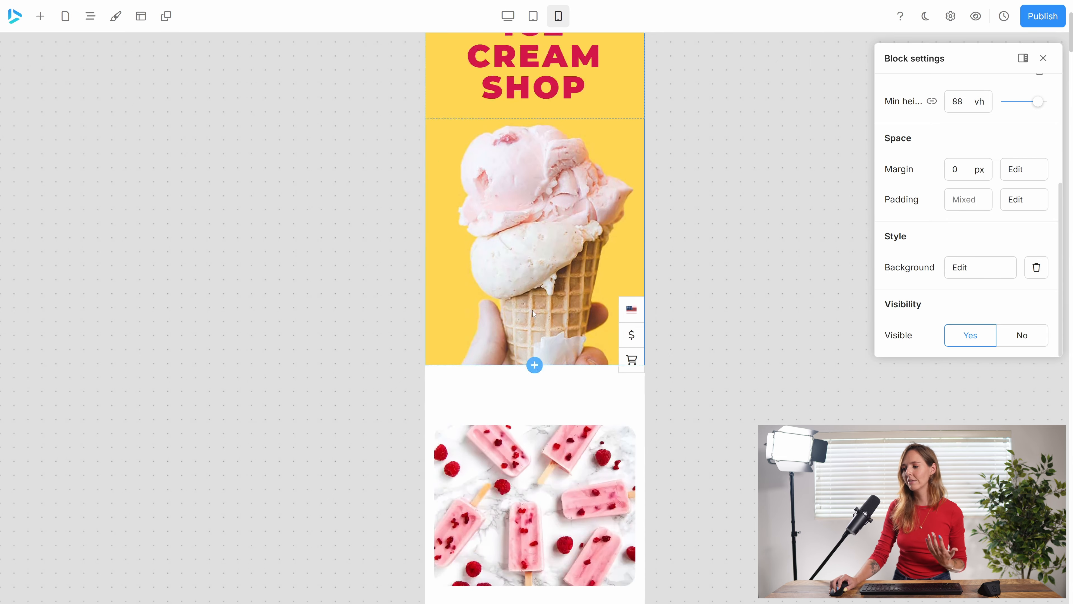
{"action": "scroll", "coordinate": [524, 339], "scroll_direction": "down", "scroll_amount": 9}
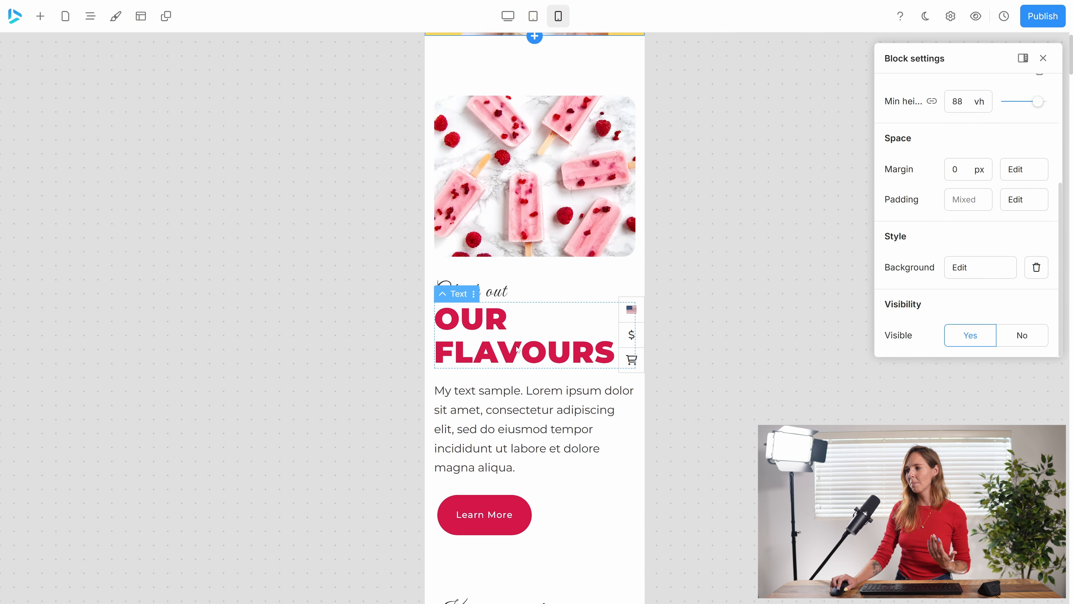
{"action": "scroll", "coordinate": [517, 349], "scroll_direction": "down", "scroll_amount": 2}
{"action": "scroll", "coordinate": [514, 401], "scroll_direction": "up", "scroll_amount": 12}
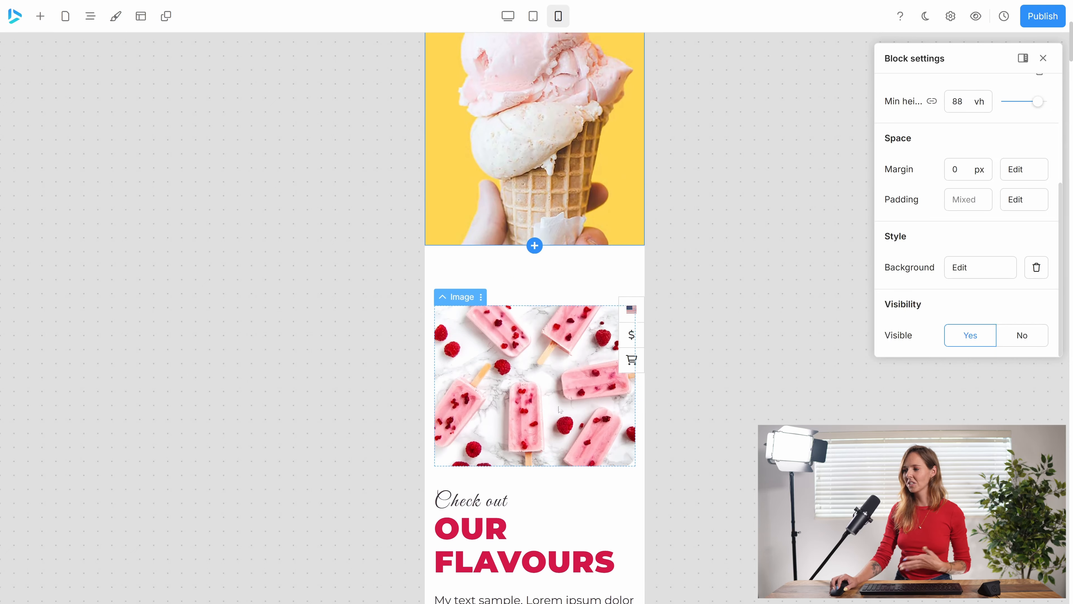
{"action": "scroll", "coordinate": [511, 453], "scroll_direction": "down", "scroll_amount": 4}
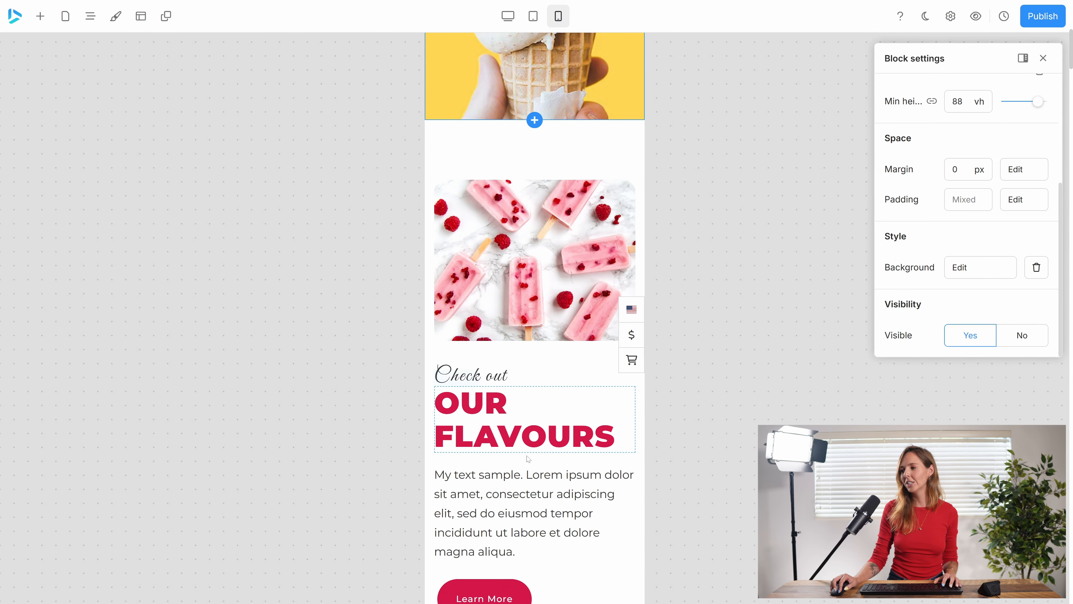
{"action": "scroll", "coordinate": [566, 390], "scroll_direction": "up", "scroll_amount": 6}
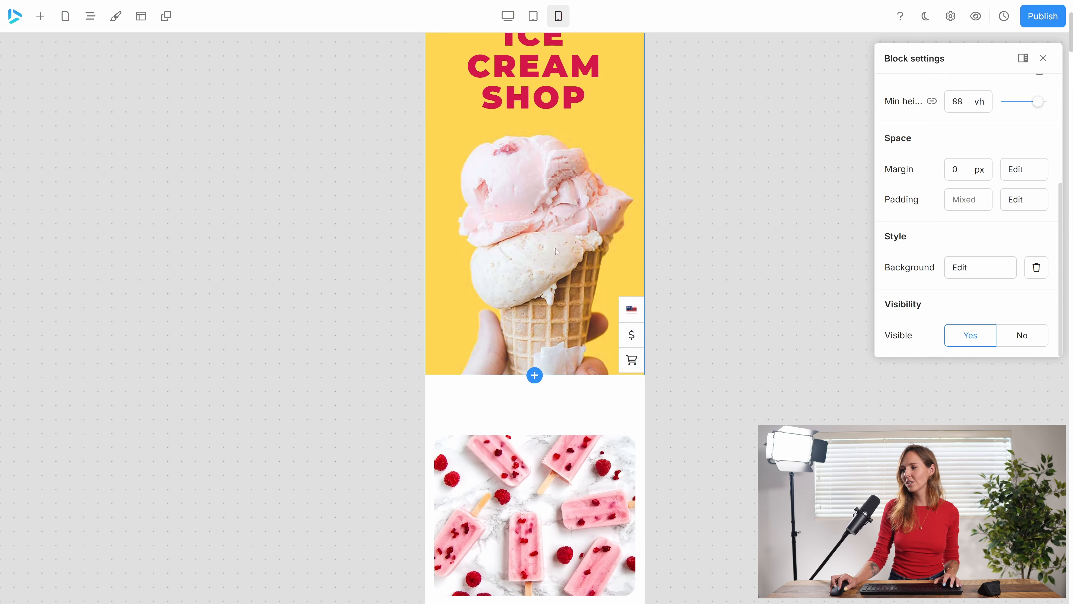
{"action": "scroll", "coordinate": [547, 442], "scroll_direction": "down", "scroll_amount": 12}
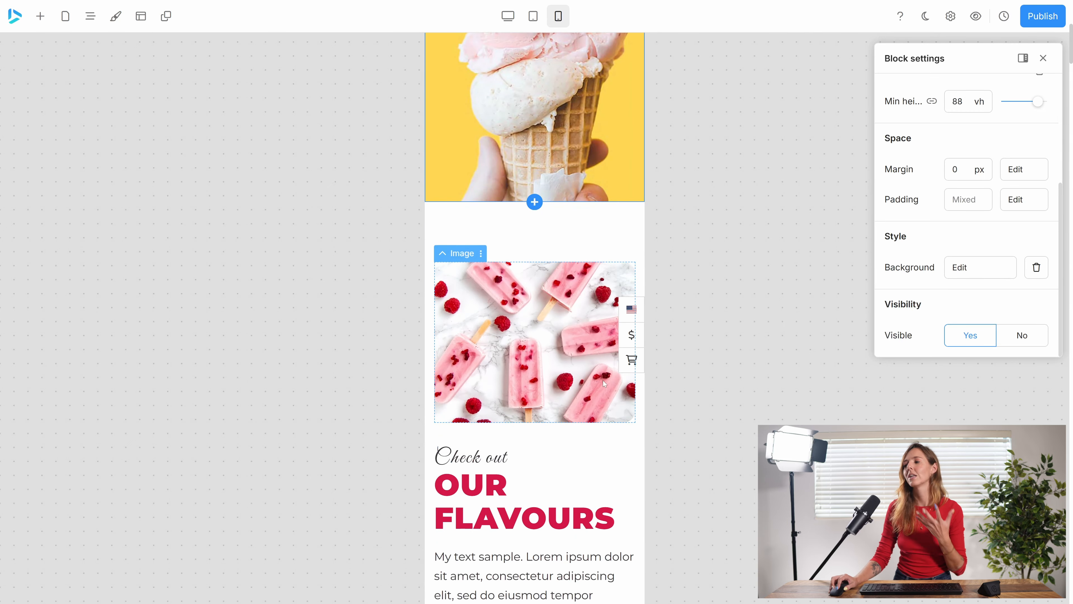
{"action": "scroll", "coordinate": [557, 534], "scroll_direction": "down", "scroll_amount": 9}
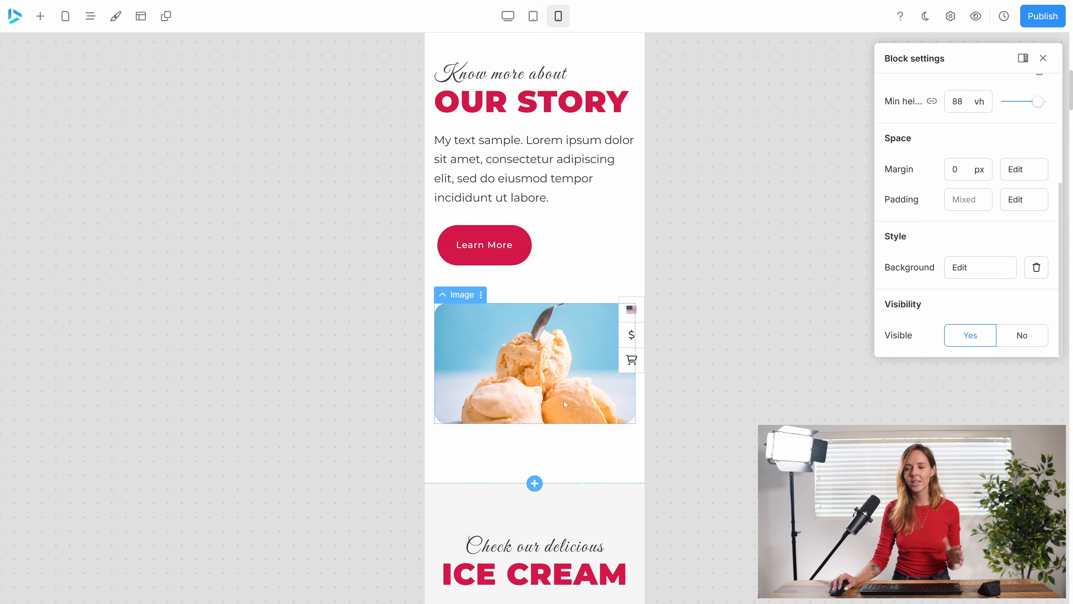
{"action": "scroll", "coordinate": [562, 409], "scroll_direction": "up", "scroll_amount": 4}
{"action": "scroll", "coordinate": [563, 407], "scroll_direction": "up", "scroll_amount": 4}
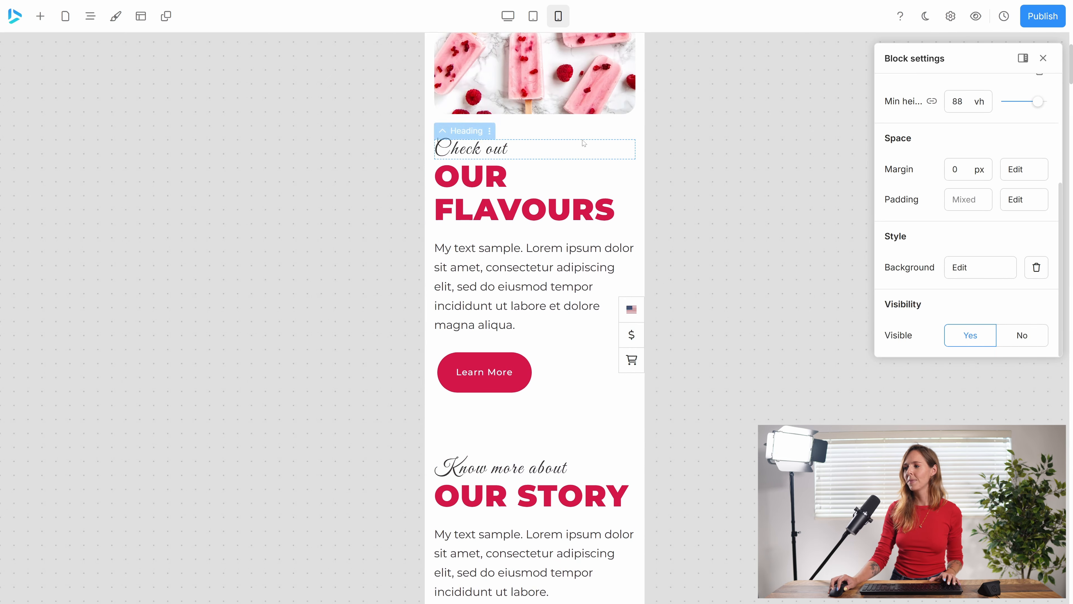
{"action": "scroll", "coordinate": [617, 372], "scroll_direction": "up", "scroll_amount": 5}
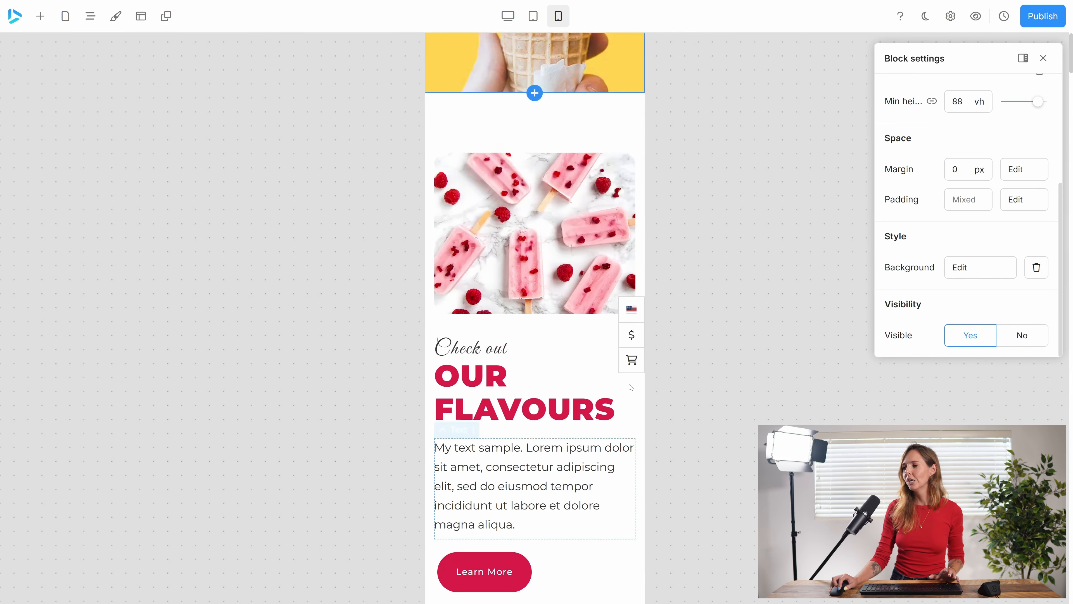
Examine the layout of the flavours, story and ice cream sections in the tablet view, and return to the hero block
{"action": "left_click", "coordinate": [526, 24]}
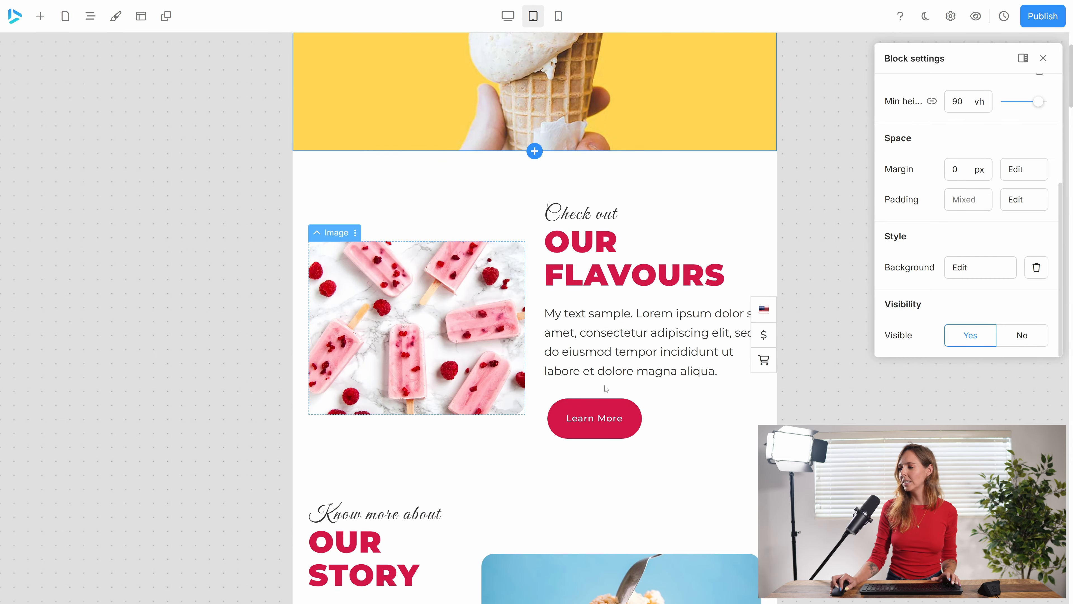
{"action": "scroll", "coordinate": [597, 325], "scroll_direction": "down", "scroll_amount": 8}
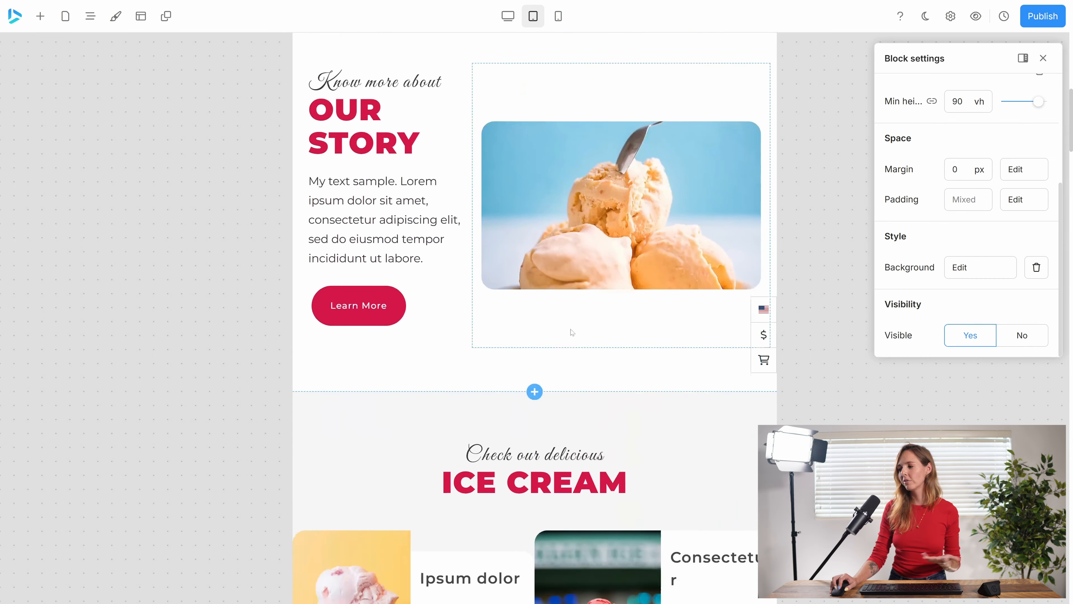
{"action": "scroll", "coordinate": [572, 332], "scroll_direction": "down", "scroll_amount": 3}
{"action": "scroll", "coordinate": [557, 211], "scroll_direction": "up", "scroll_amount": 20}
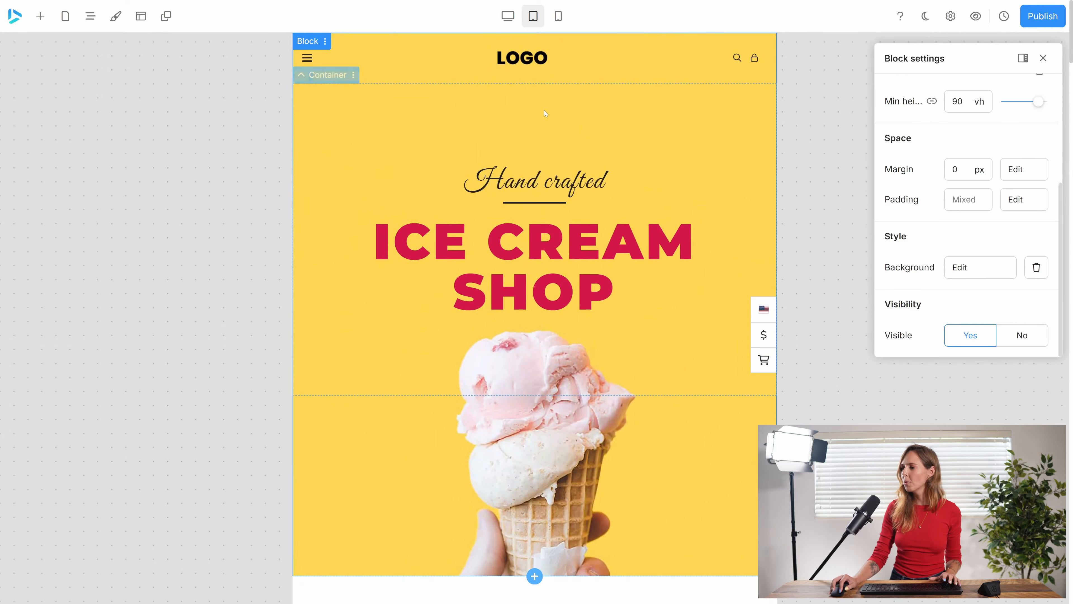
In the mobile view, reverse the order of the "OUR FLAVOURS" row so its text comes before the image
{"action": "left_click", "coordinate": [558, 16]}
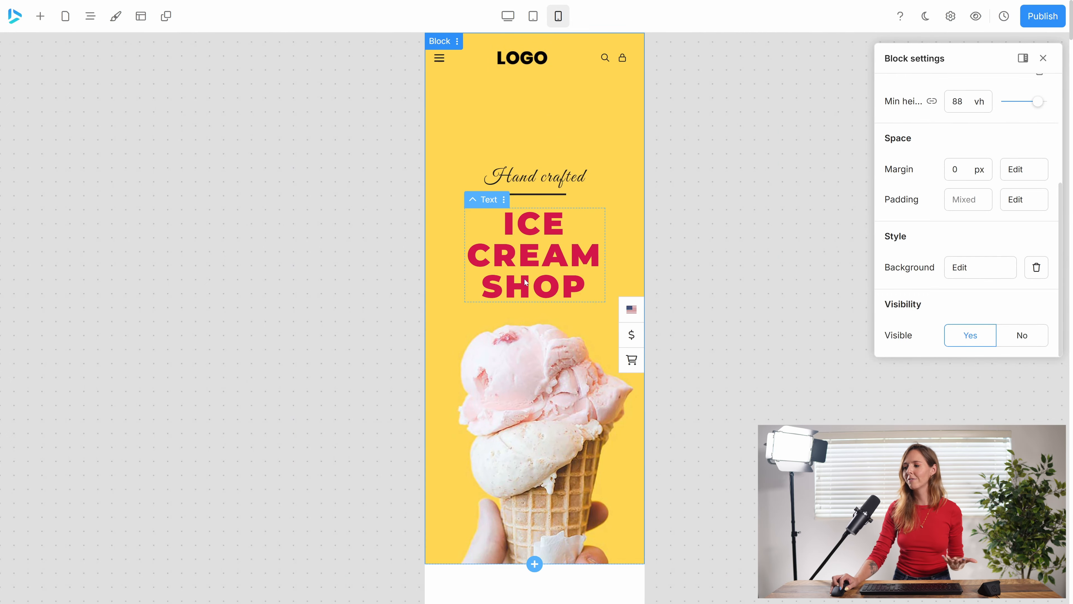
{"action": "scroll", "coordinate": [526, 282], "scroll_direction": "down", "scroll_amount": 9}
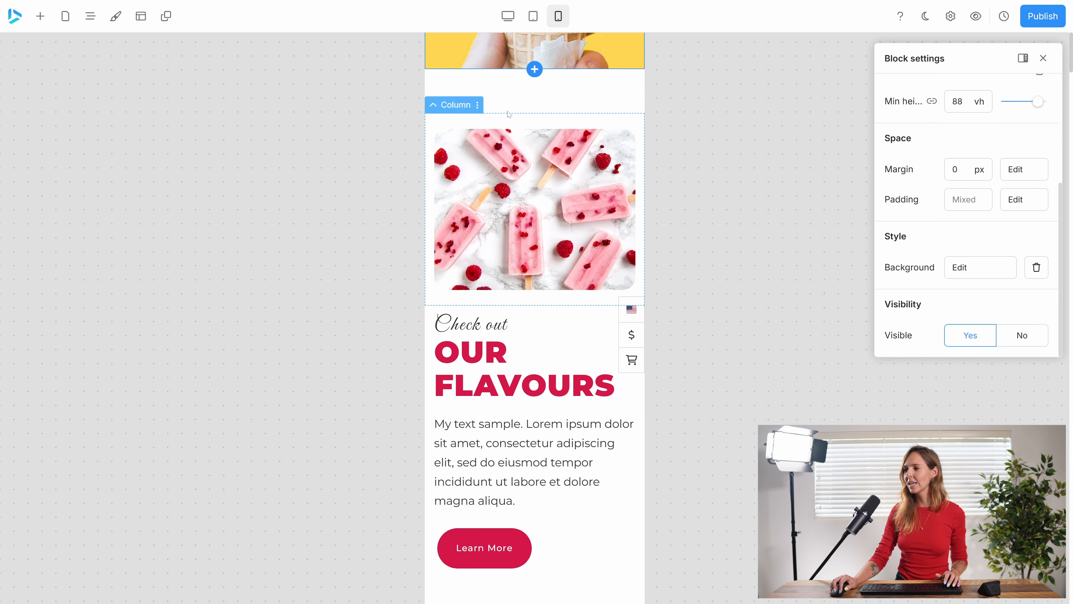
{"action": "left_click", "coordinate": [503, 120]}
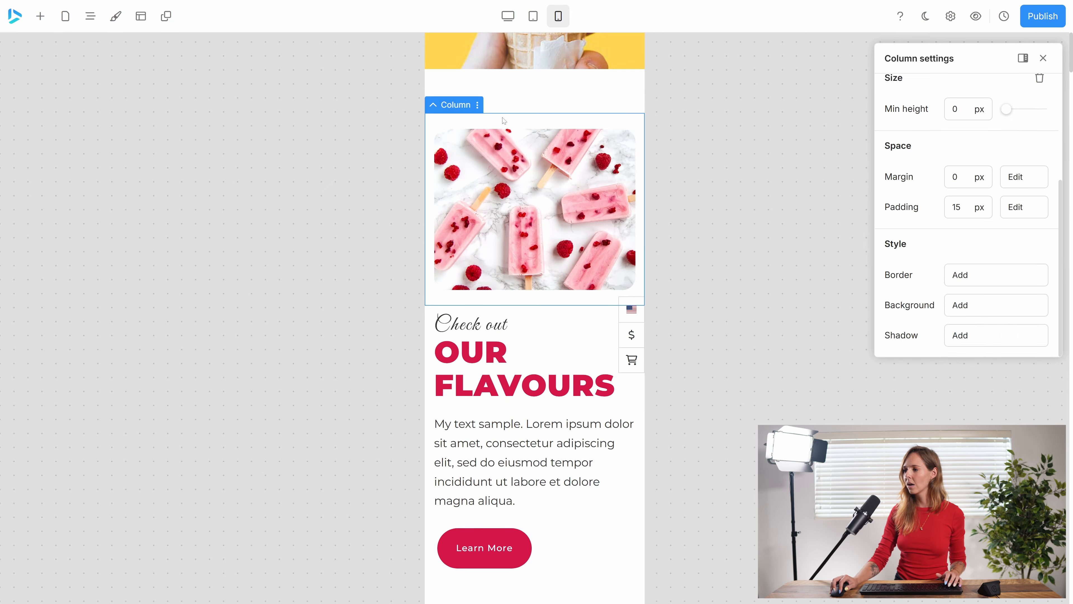
{"action": "left_click", "coordinate": [434, 106]}
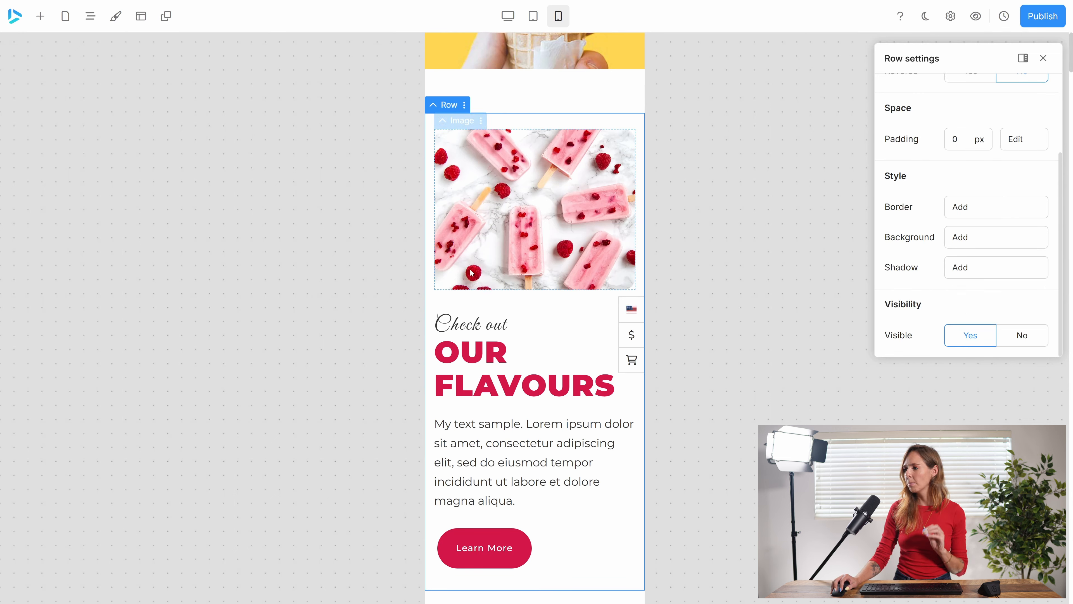
{"action": "scroll", "coordinate": [928, 194], "scroll_direction": "up", "scroll_amount": 3}
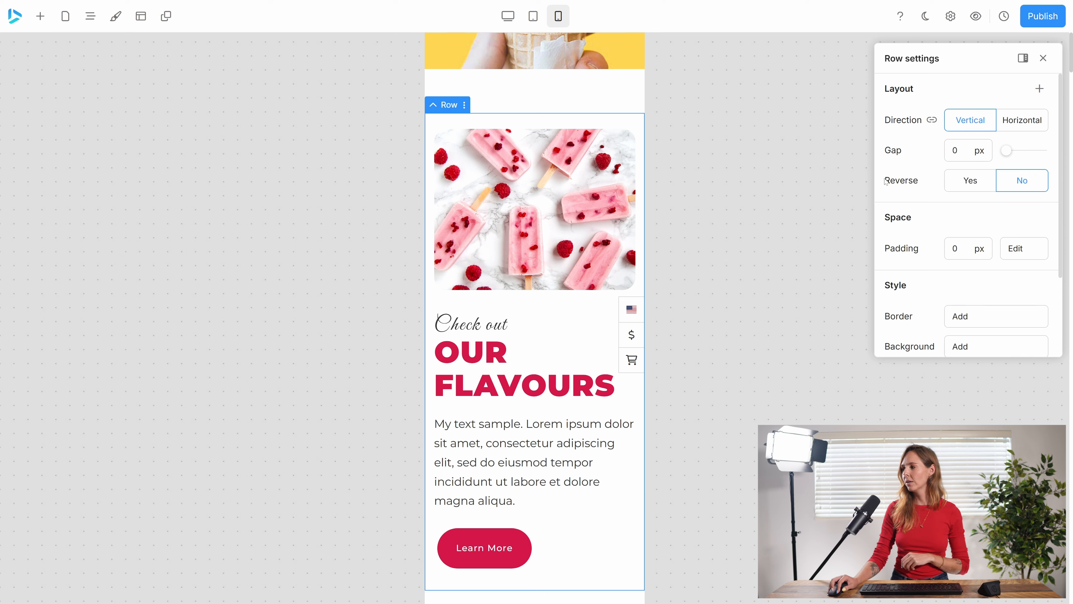
{"action": "left_click", "coordinate": [957, 183]}
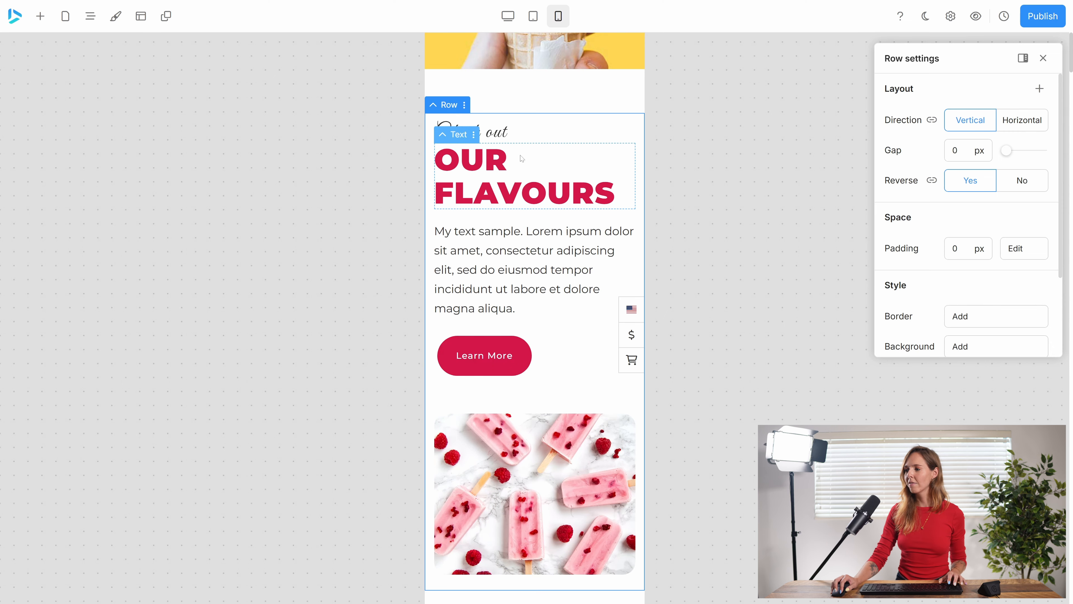
Examine the flavours, story and ice cream sections across the mobile, desktop and tablet views, comparing how their images, text and product cards are arranged
{"action": "scroll", "coordinate": [592, 304], "scroll_direction": "down", "scroll_amount": 5}
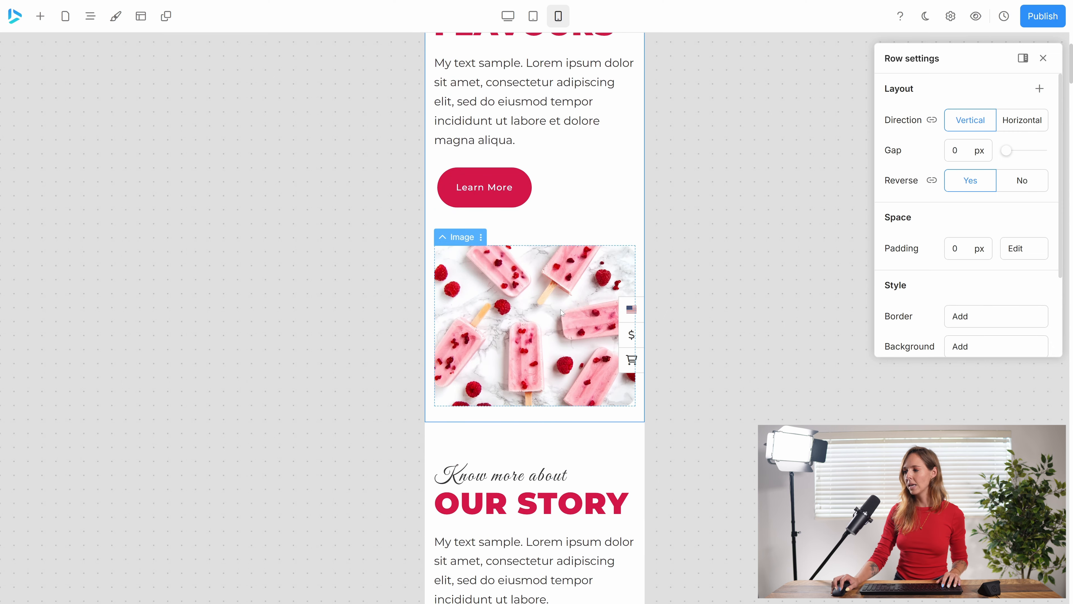
{"action": "scroll", "coordinate": [575, 301], "scroll_direction": "down", "scroll_amount": 5}
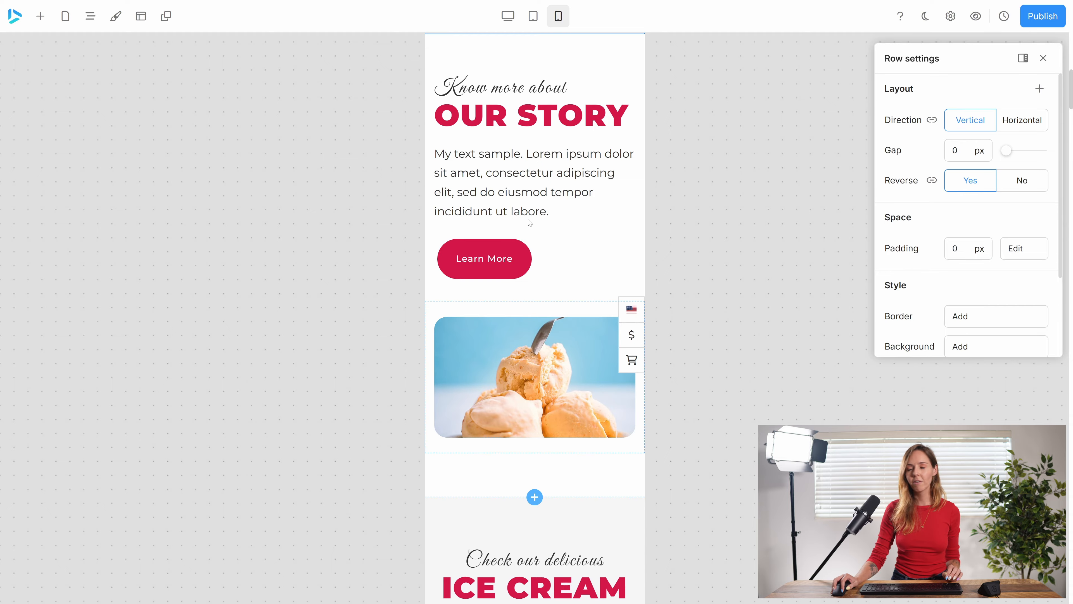
{"action": "left_click", "coordinate": [508, 16]}
{"action": "scroll", "coordinate": [342, 451], "scroll_direction": "down", "scroll_amount": 4}
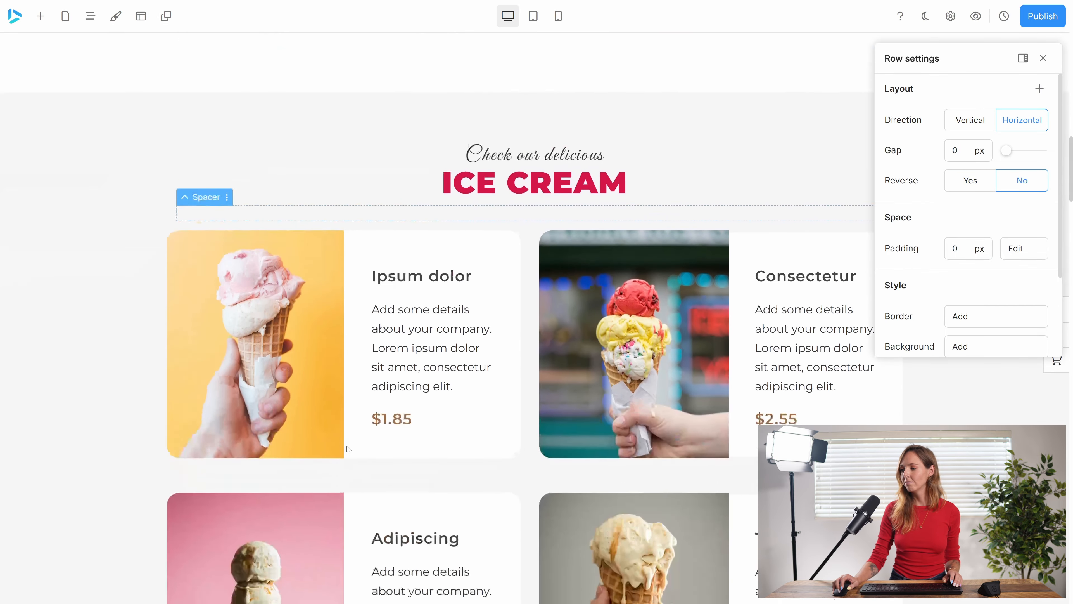
{"action": "scroll", "coordinate": [385, 431], "scroll_direction": "up", "scroll_amount": 15}
{"action": "scroll", "coordinate": [399, 426], "scroll_direction": "down", "scroll_amount": 12}
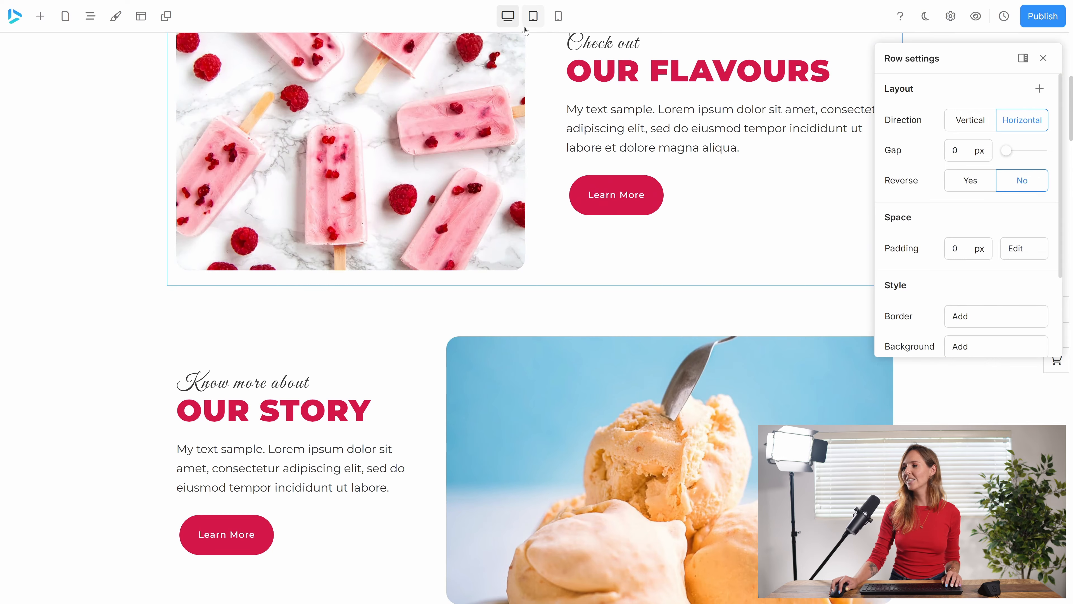
{"action": "left_click", "coordinate": [533, 16]}
{"action": "scroll", "coordinate": [468, 274], "scroll_direction": "down", "scroll_amount": 15}
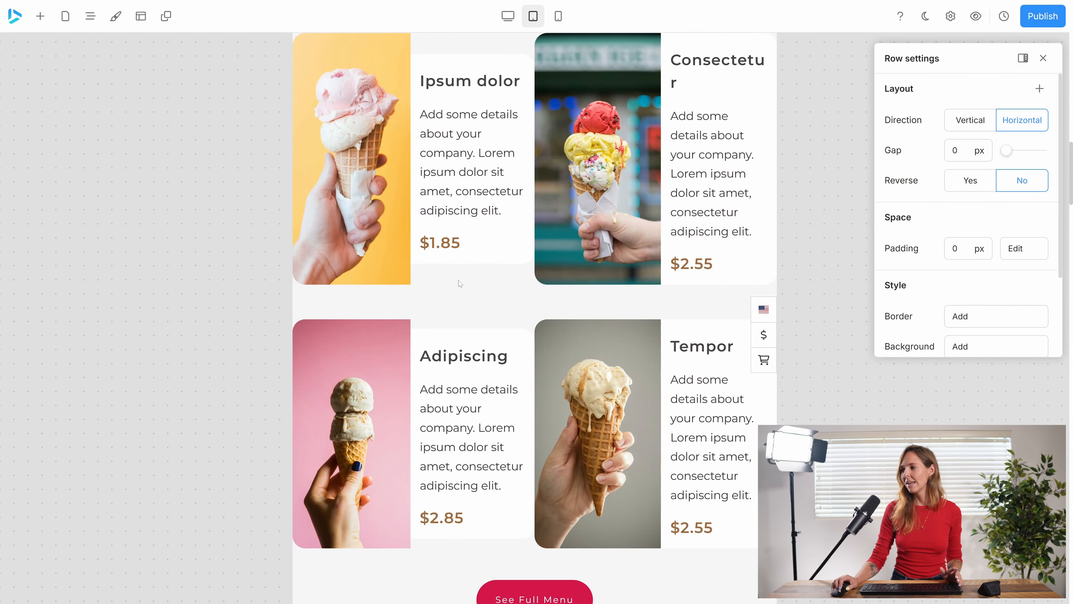
{"action": "scroll", "coordinate": [460, 284], "scroll_direction": "up", "scroll_amount": 1}
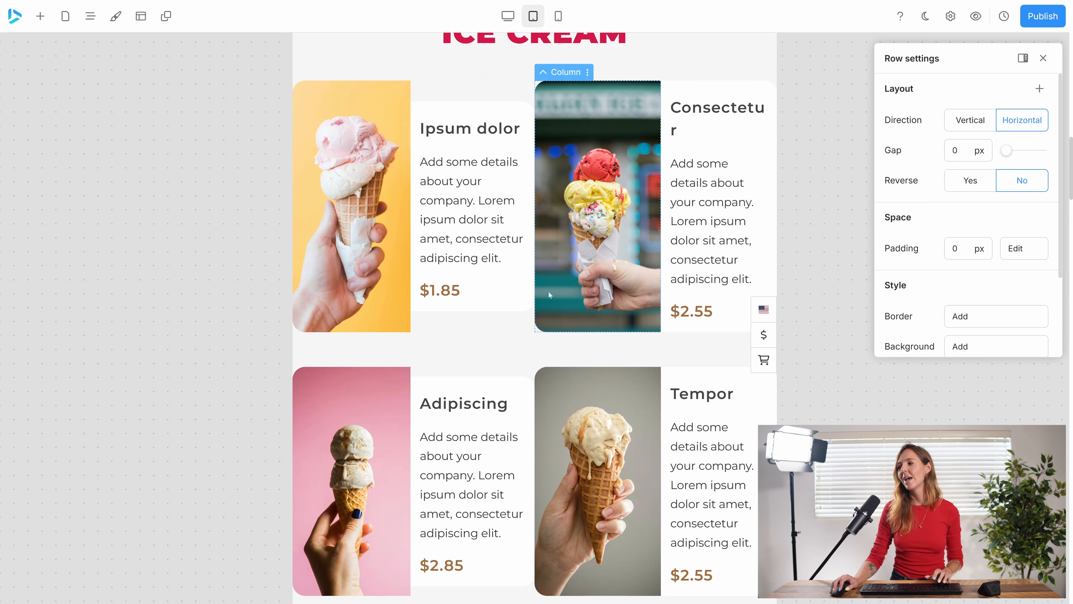
{"action": "left_click", "coordinate": [558, 15]}
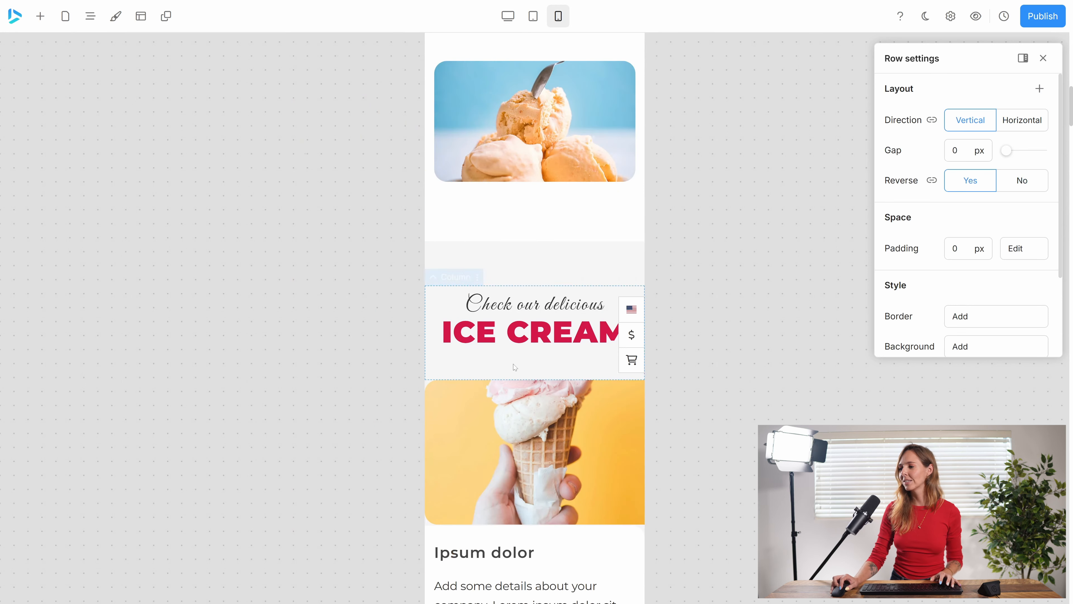
{"action": "scroll", "coordinate": [529, 369], "scroll_direction": "down", "scroll_amount": 9}
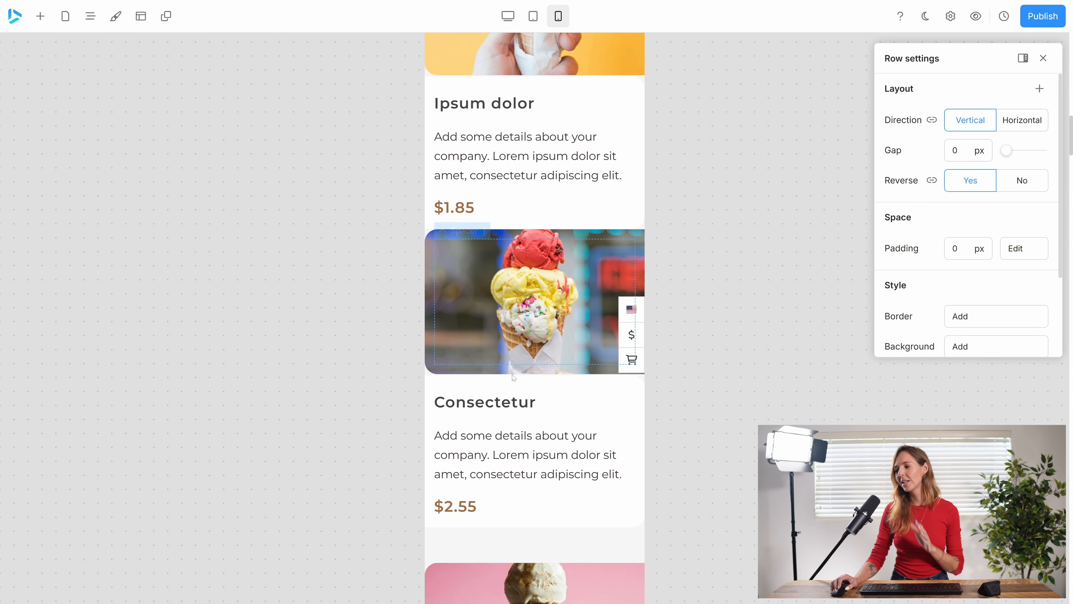
{"action": "scroll", "coordinate": [513, 377], "scroll_direction": "down", "scroll_amount": 7}
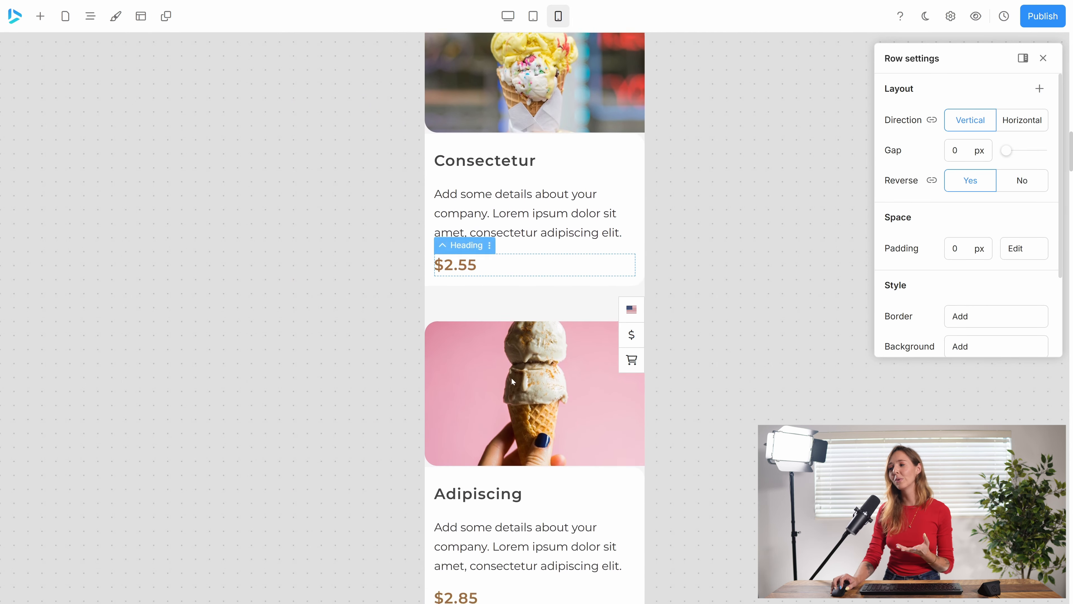
{"action": "scroll", "coordinate": [560, 369], "scroll_direction": "up", "scroll_amount": 8}
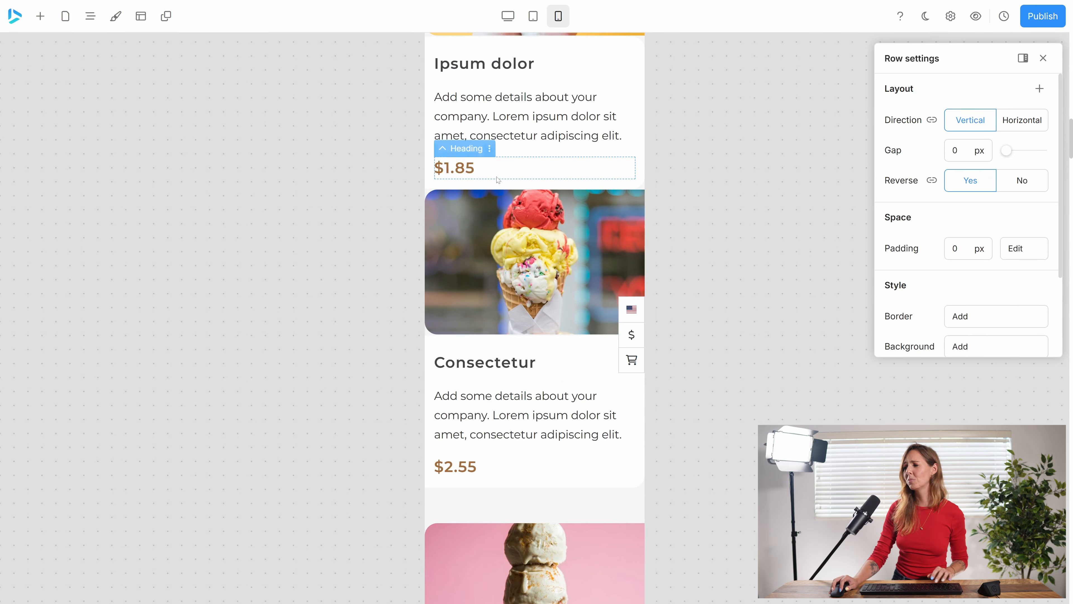
In the tablet view, set the direction of the first ice cream row, with "Ipsum dolor" and "Consectetur", to Vertical
{"action": "left_click", "coordinate": [534, 16]}
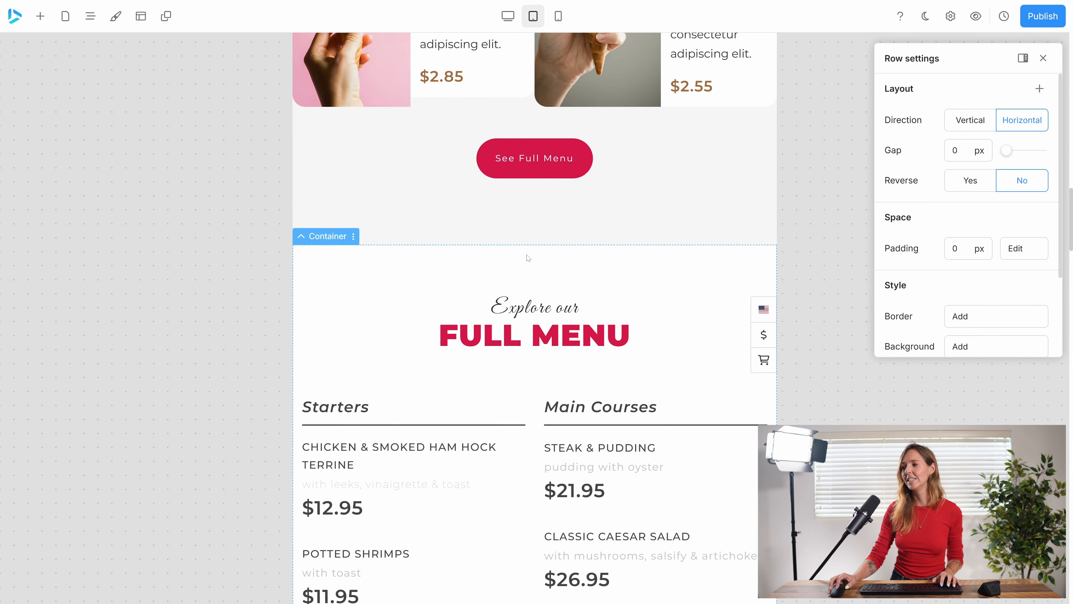
{"action": "scroll", "coordinate": [519, 276], "scroll_direction": "up", "scroll_amount": 9}
{"action": "scroll", "coordinate": [519, 276], "scroll_direction": "up", "scroll_amount": 7}
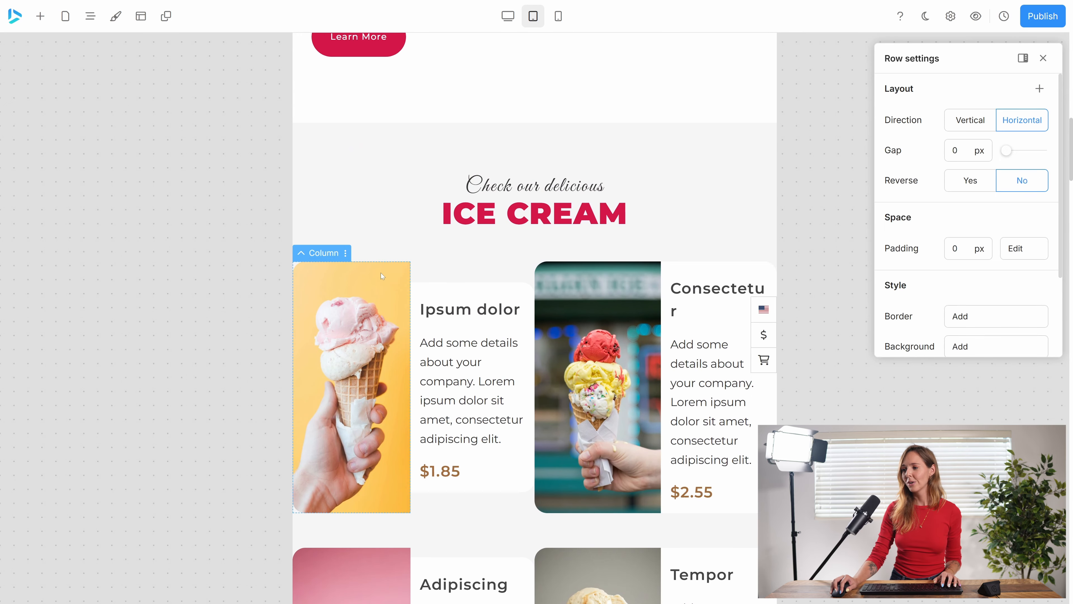
{"action": "left_click", "coordinate": [315, 256]}
{"action": "left_click", "coordinate": [300, 253]}
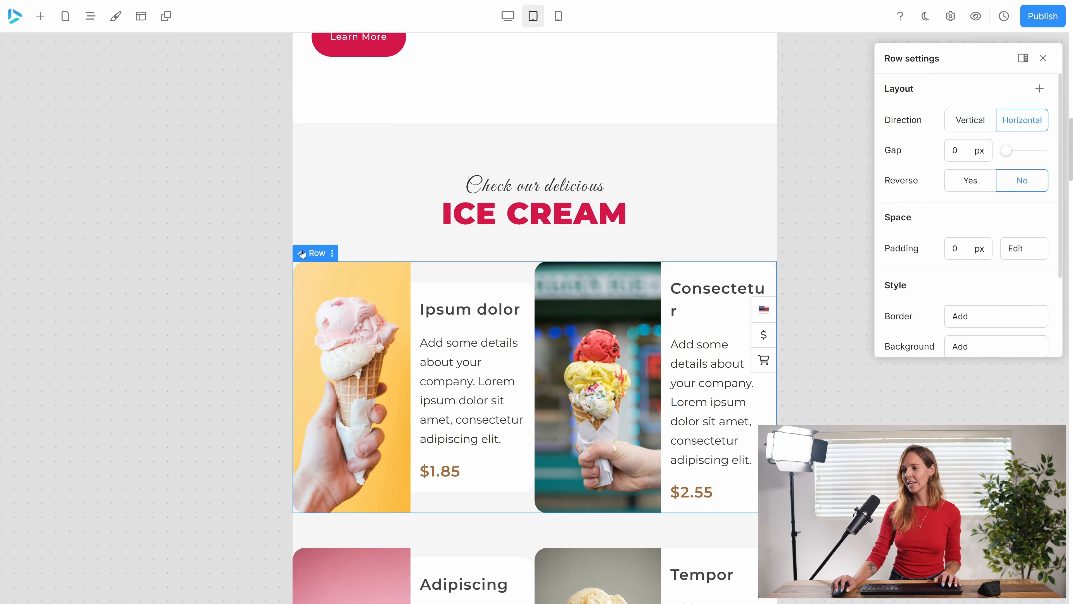
{"action": "left_click", "coordinate": [301, 253]}
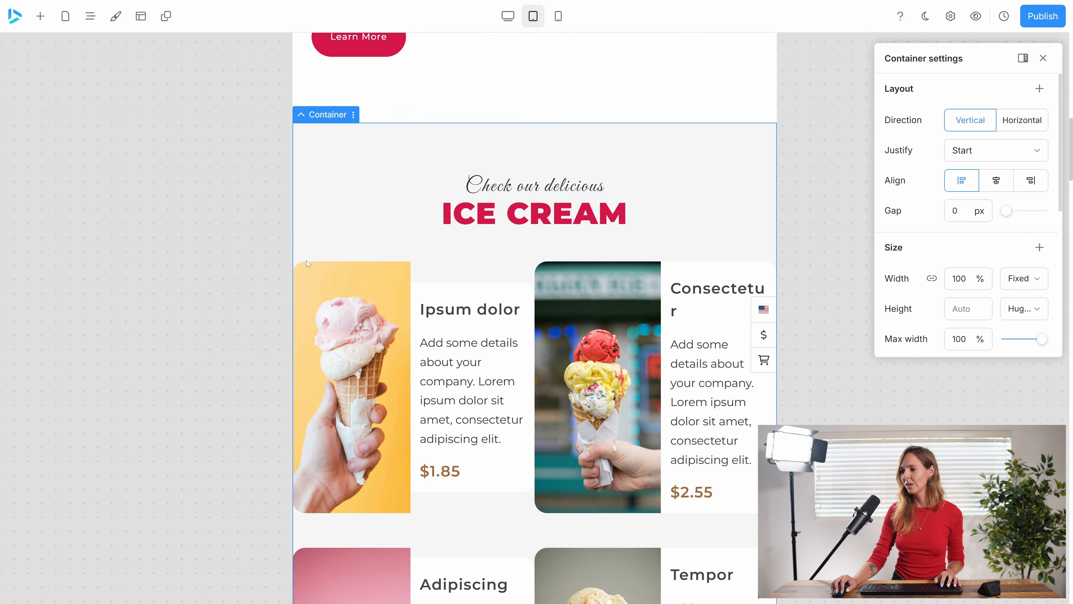
{"action": "left_click", "coordinate": [314, 278]}
{"action": "left_click", "coordinate": [301, 253]}
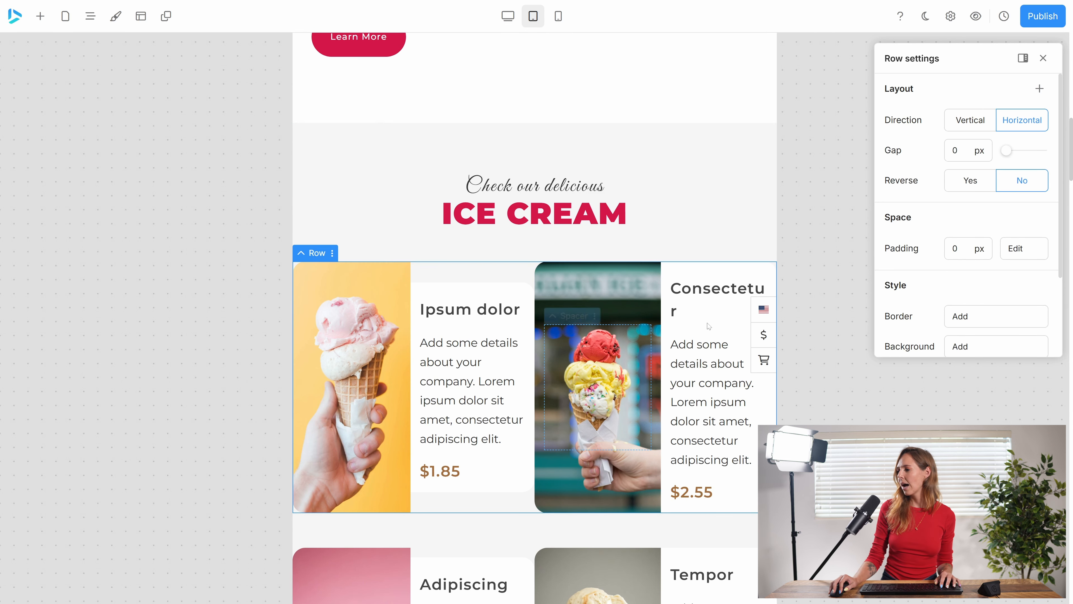
{"action": "left_click", "coordinate": [966, 125]}
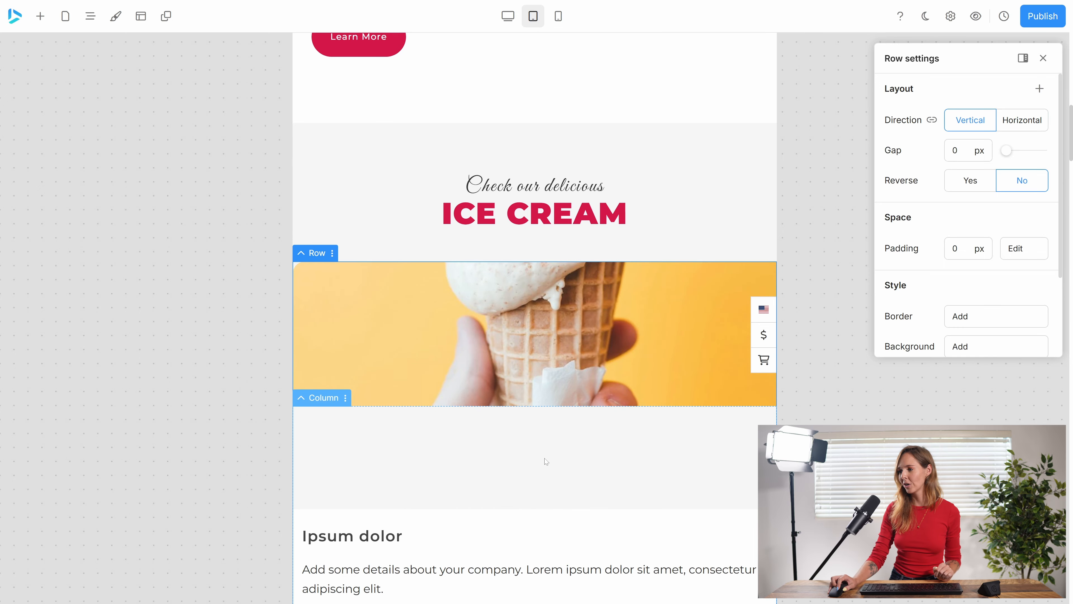
Review the stacked first ice cream row, and compare its Horizontal and Vertical directions, ending on Vertical
{"action": "scroll", "coordinate": [548, 423], "scroll_direction": "down", "scroll_amount": 10}
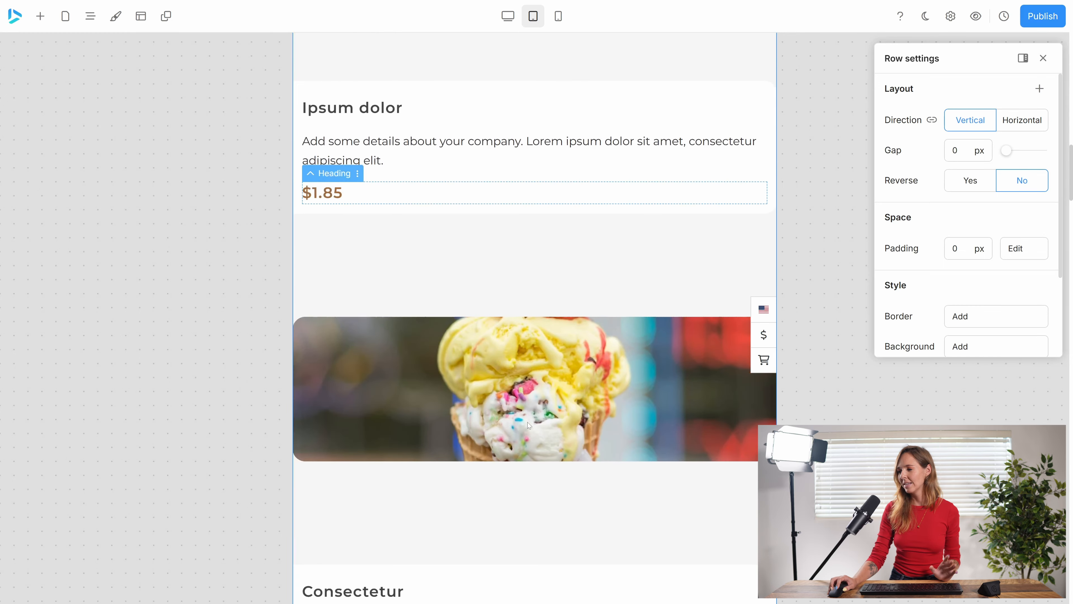
{"action": "scroll", "coordinate": [530, 422], "scroll_direction": "down", "scroll_amount": 13}
{"action": "scroll", "coordinate": [537, 417], "scroll_direction": "up", "scroll_amount": 8}
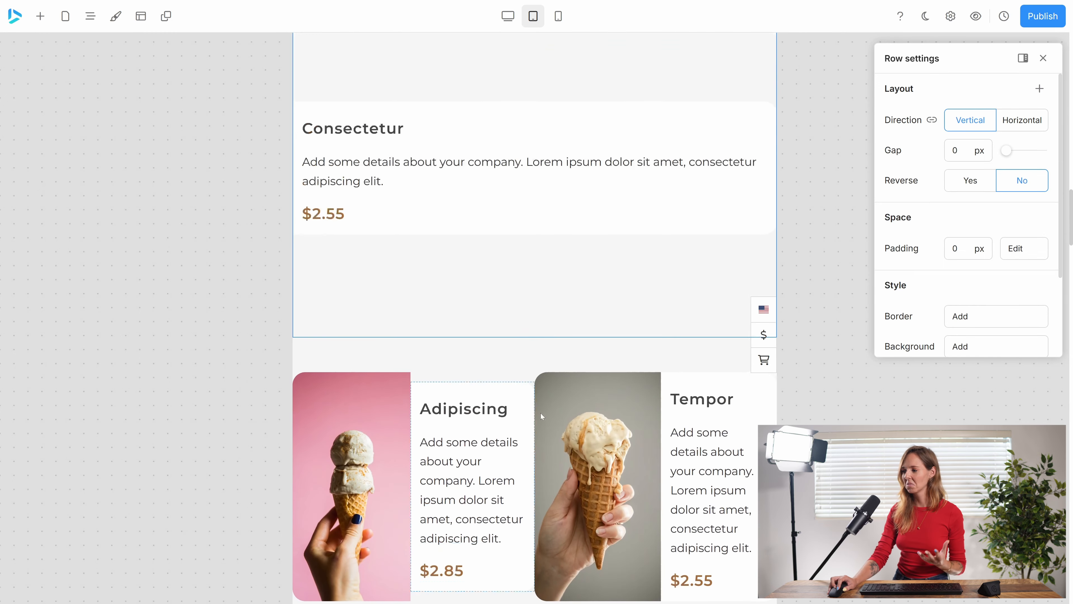
{"action": "scroll", "coordinate": [533, 418], "scroll_direction": "up", "scroll_amount": 17}
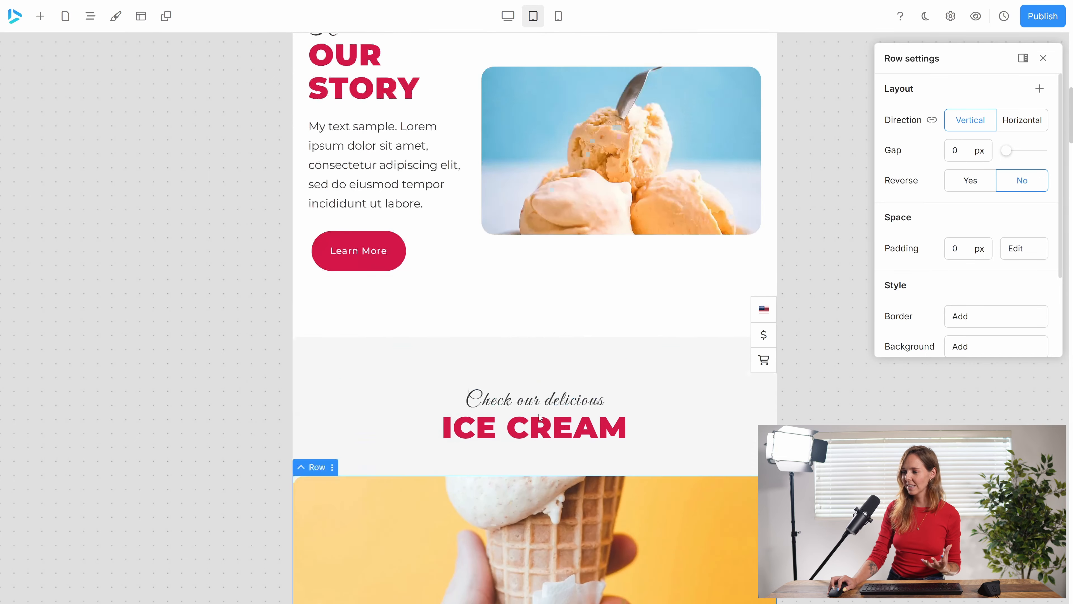
{"action": "scroll", "coordinate": [539, 414], "scroll_direction": "down", "scroll_amount": 12}
{"action": "scroll", "coordinate": [543, 422], "scroll_direction": "up", "scroll_amount": 4}
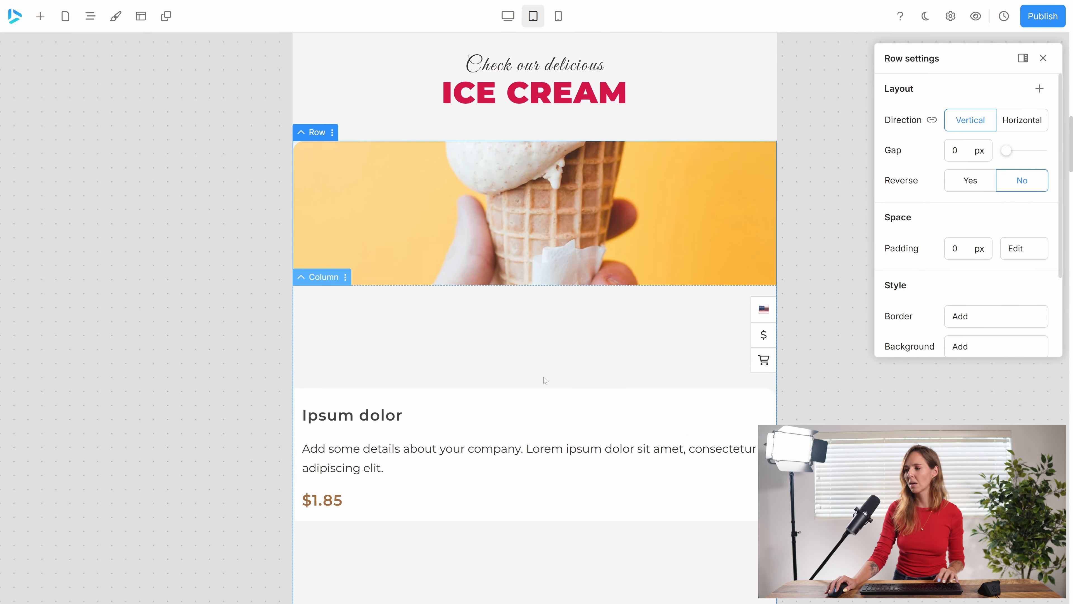
{"action": "left_click", "coordinate": [1033, 130]}
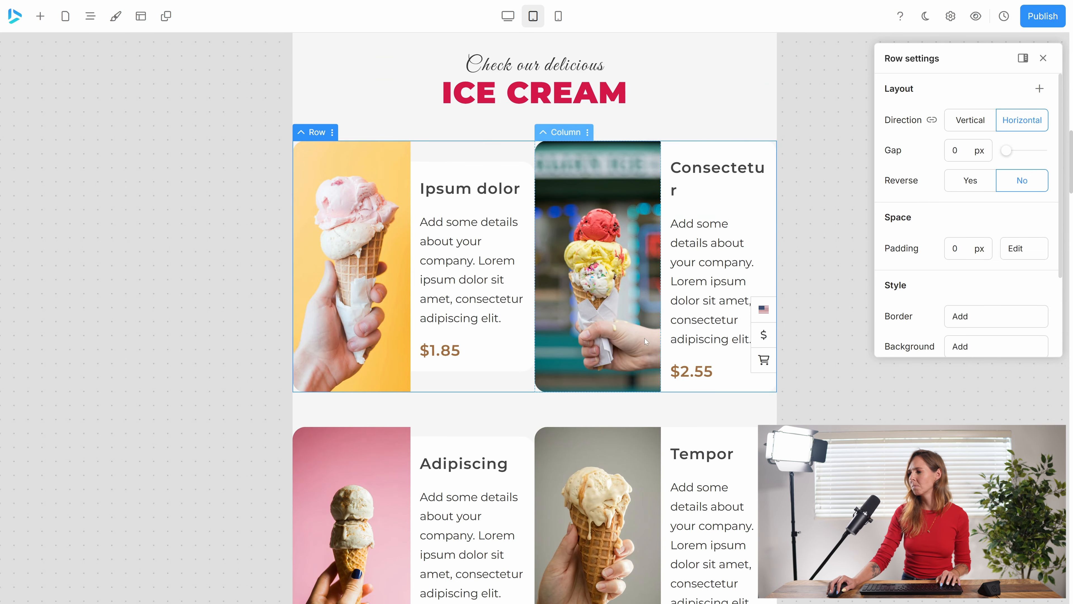
{"action": "left_click", "coordinate": [977, 128]}
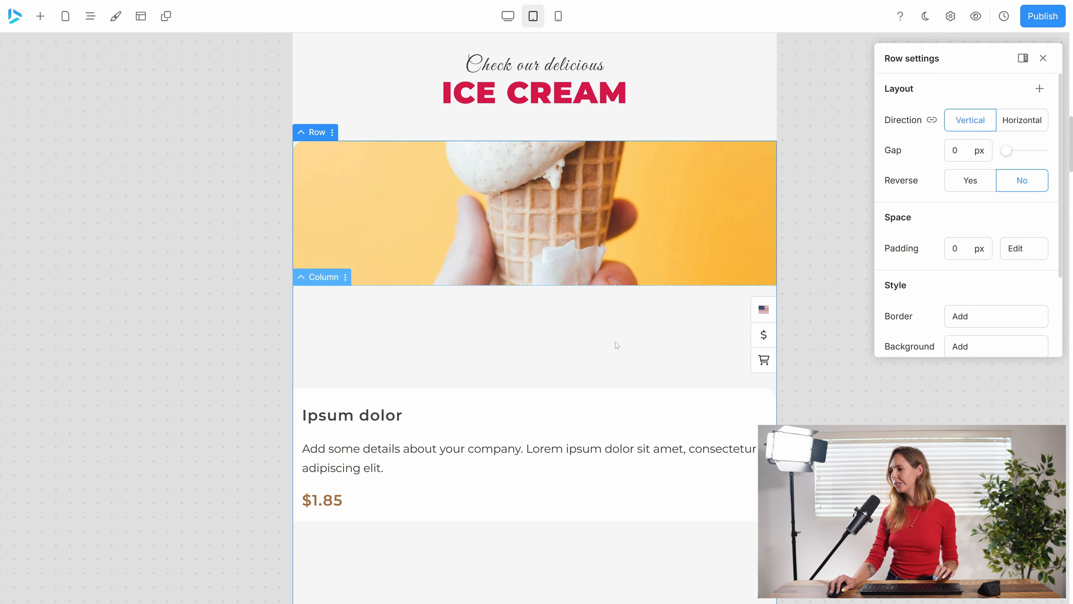
Set the minimum height of the "Ipsum dolor" and "Consectetur" text columns to 0% for the tablet view
{"action": "left_click", "coordinate": [351, 357]}
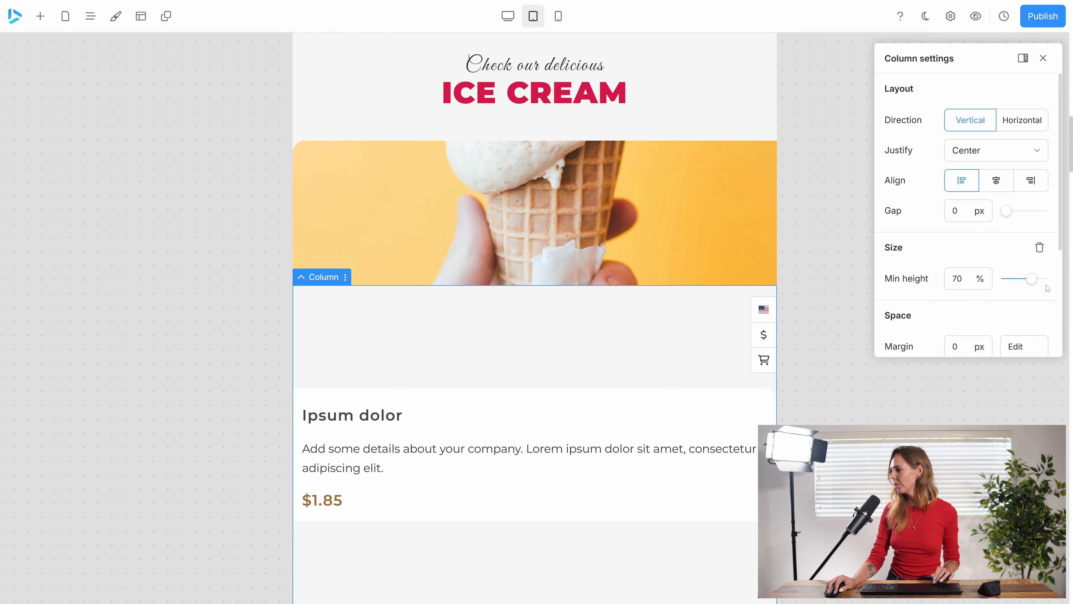
{"action": "left_click_drag", "start_coordinate": [1032, 282], "coordinate": [1005, 286]}
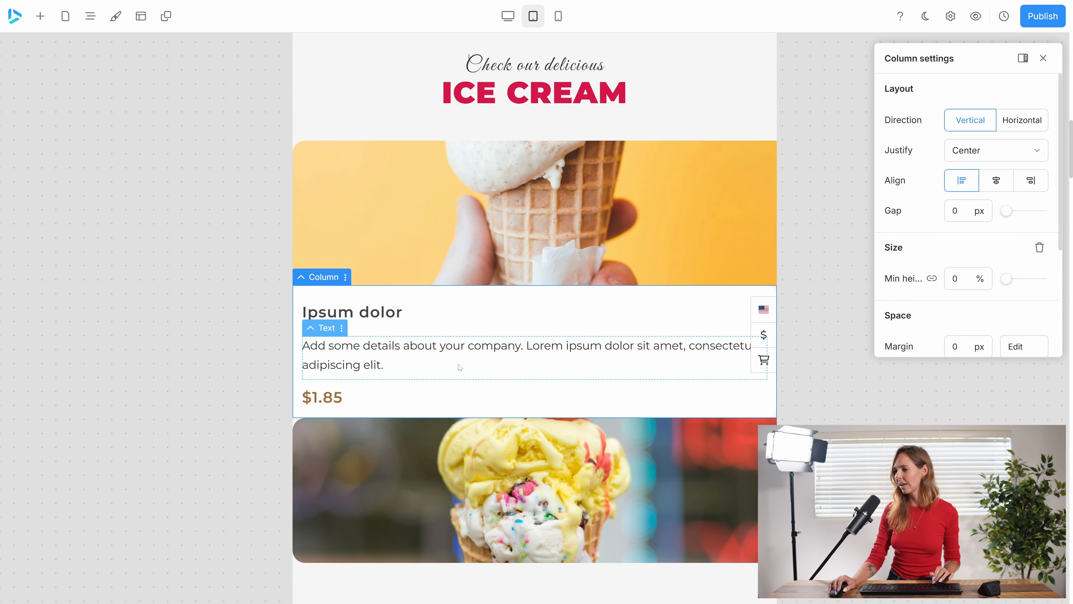
{"action": "scroll", "coordinate": [457, 364], "scroll_direction": "down", "scroll_amount": 2}
{"action": "left_click", "coordinate": [452, 533]}
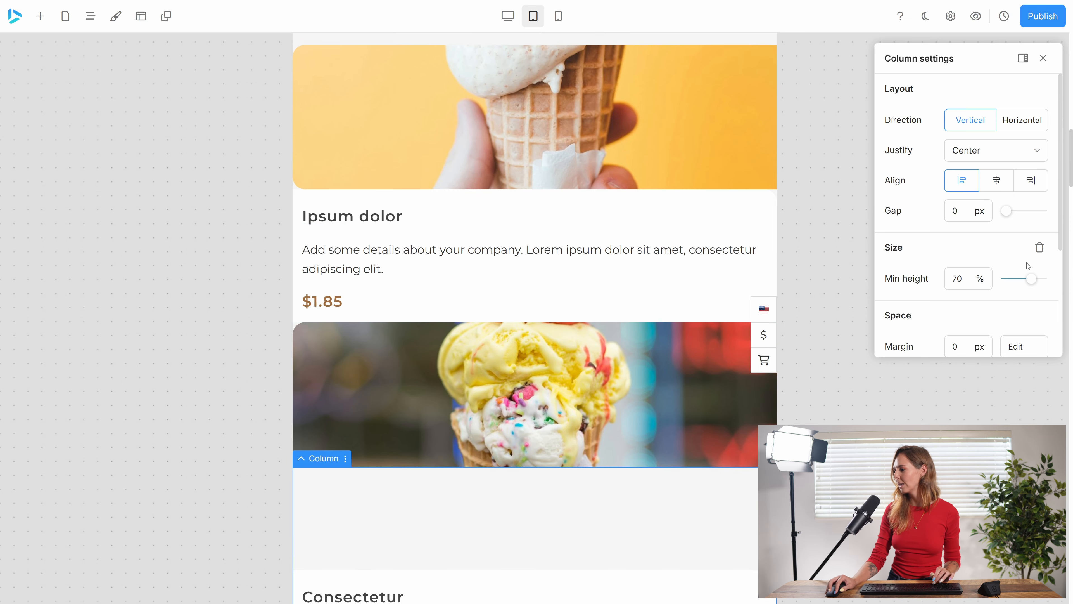
{"action": "left_click_drag", "start_coordinate": [1031, 282], "coordinate": [1005, 284]}
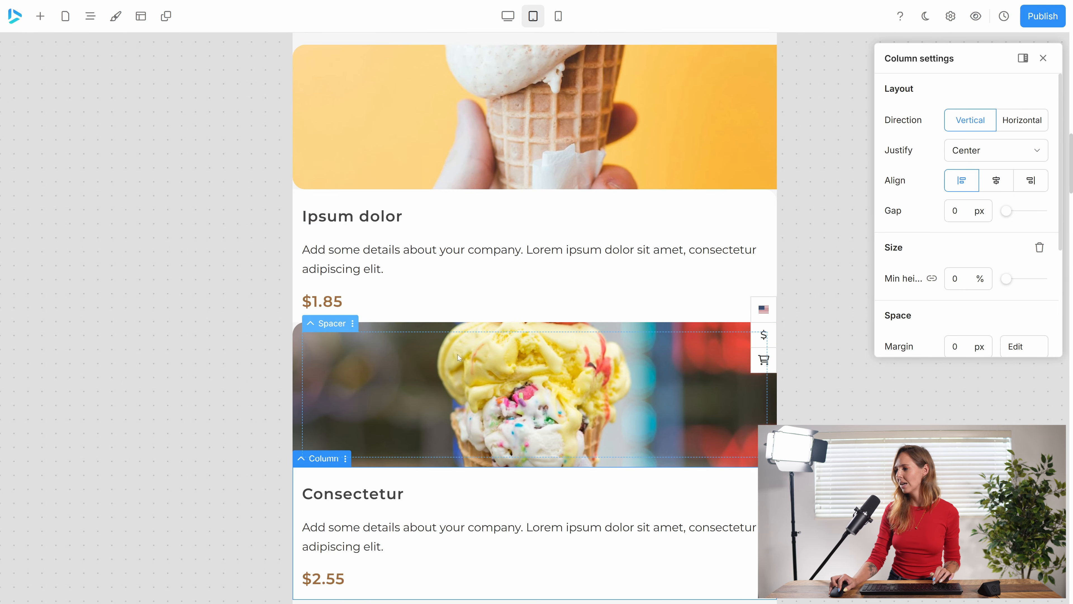
Set the direction of the second ice cream row, with "Adipiscing" and "Tempor", to Vertical in the tablet view
{"action": "scroll", "coordinate": [461, 356], "scroll_direction": "down", "scroll_amount": 4}
{"action": "scroll", "coordinate": [466, 358], "scroll_direction": "down", "scroll_amount": 5}
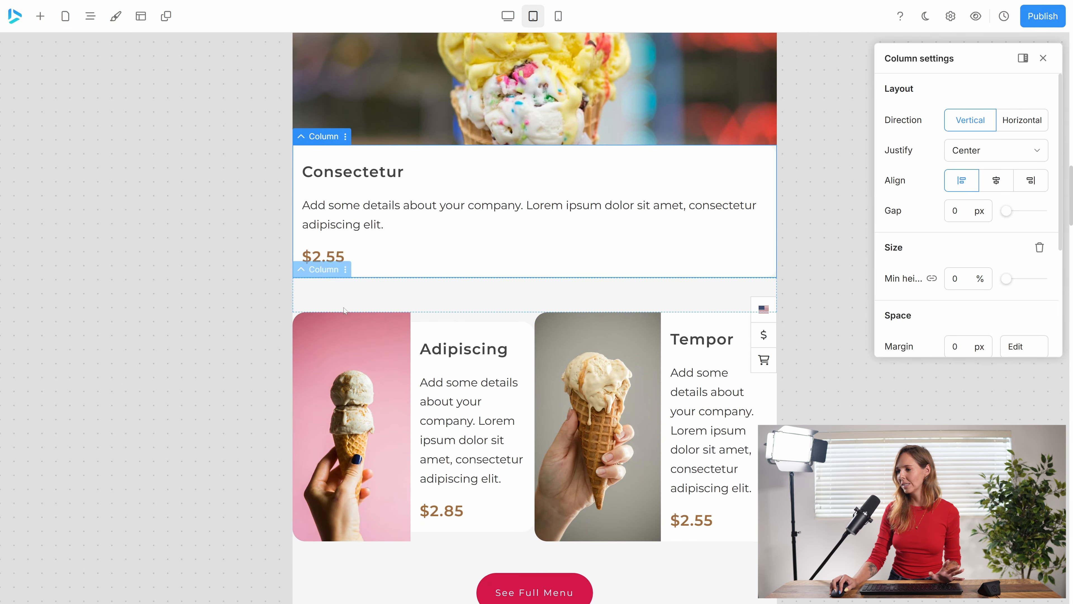
{"action": "left_click", "coordinate": [338, 329]}
{"action": "left_click", "coordinate": [300, 304]}
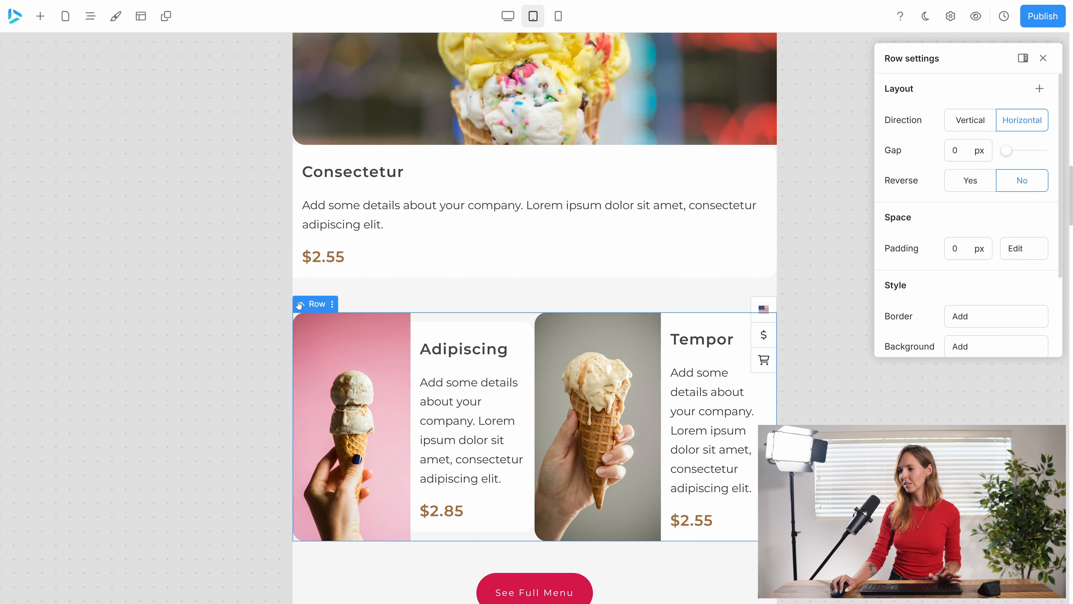
{"action": "left_click", "coordinate": [965, 124]}
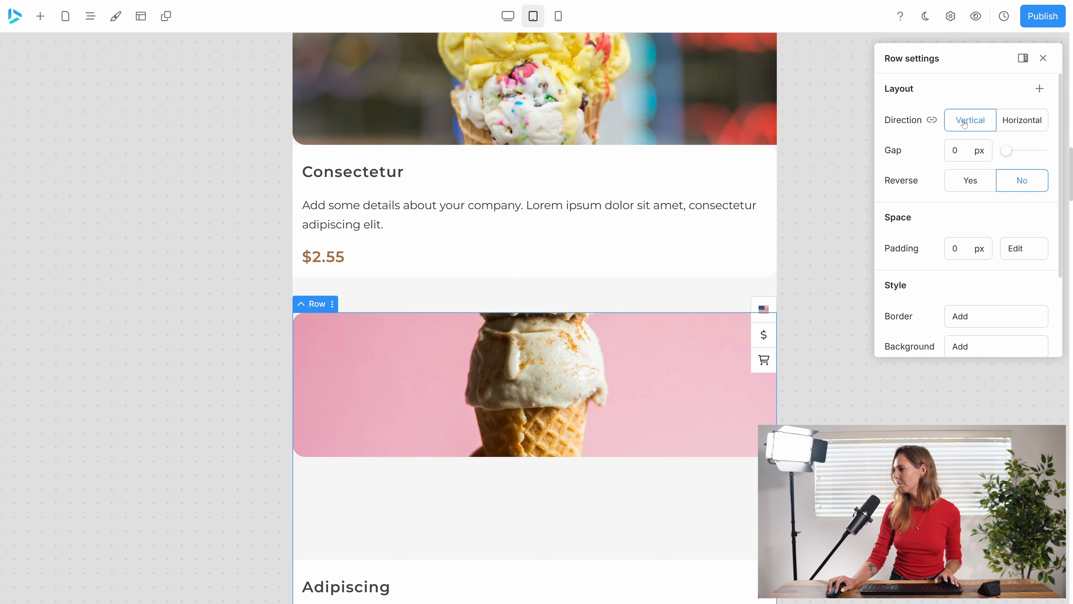
Set the minimum height of the "Adipiscing" and "Tempor" text columns to 0% for the tablet view
{"action": "left_click", "coordinate": [478, 496]}
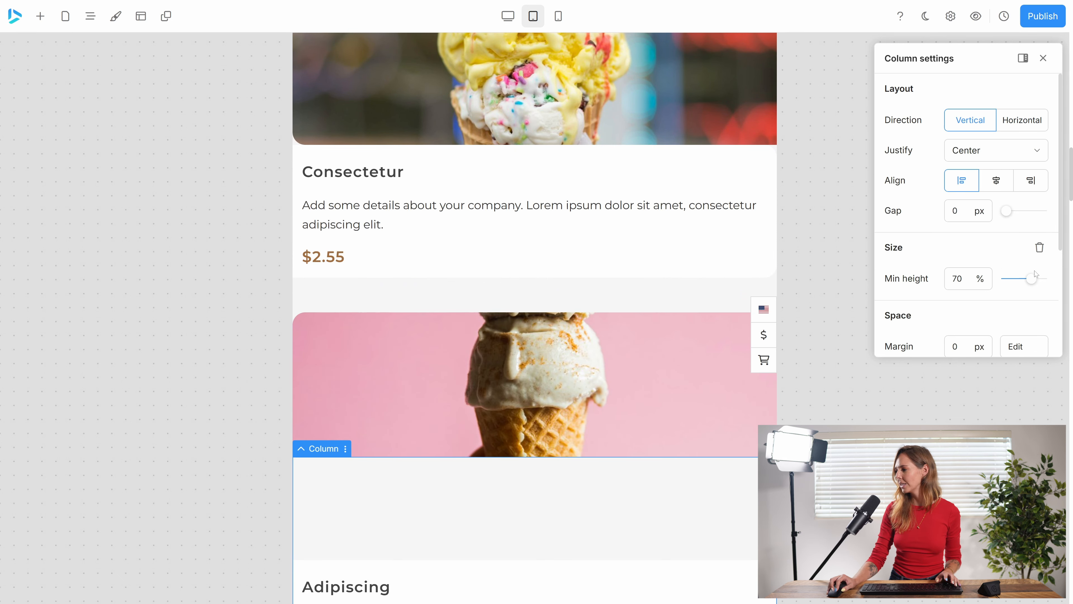
{"action": "left_click_drag", "start_coordinate": [1031, 280], "coordinate": [1005, 279]}
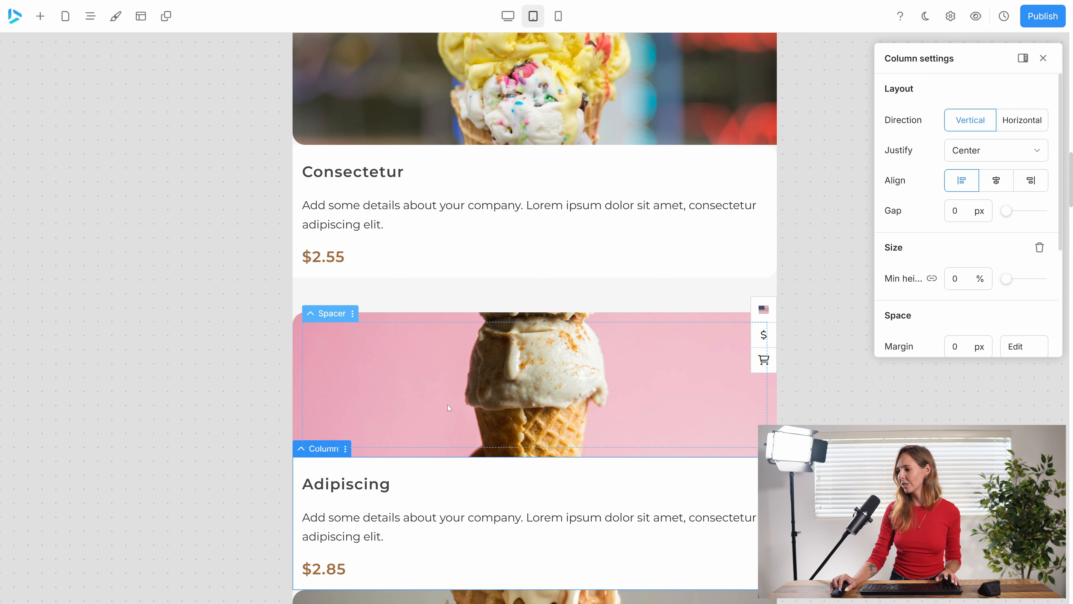
{"action": "scroll", "coordinate": [448, 404], "scroll_direction": "down", "scroll_amount": 5}
{"action": "key", "text": "ctrl+z"}
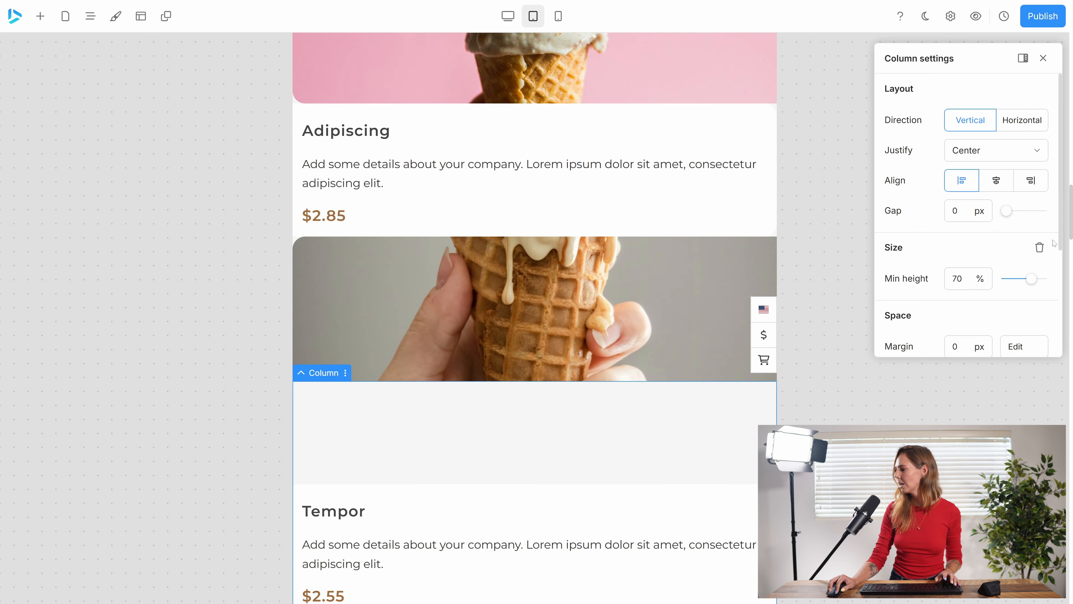
{"action": "key", "text": "ctrl+shift+z"}
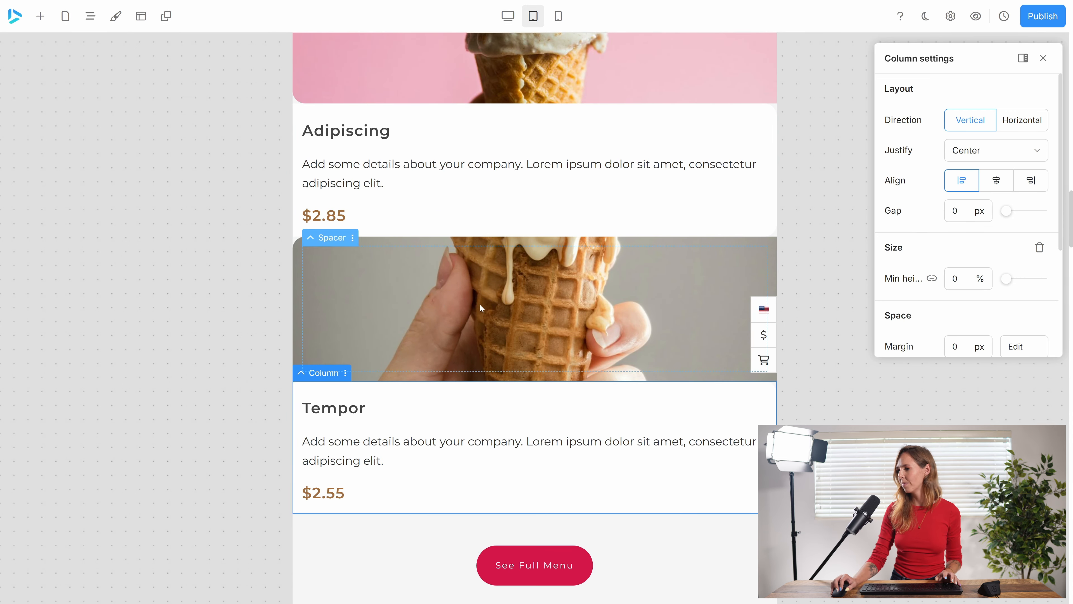
Round the "Ipsum dolor" image column's remaining corners by setting its top right and bottom right border radius to 20 px
{"action": "scroll", "coordinate": [488, 299], "scroll_direction": "up", "scroll_amount": 4}
{"action": "scroll", "coordinate": [514, 295], "scroll_direction": "up", "scroll_amount": 13}
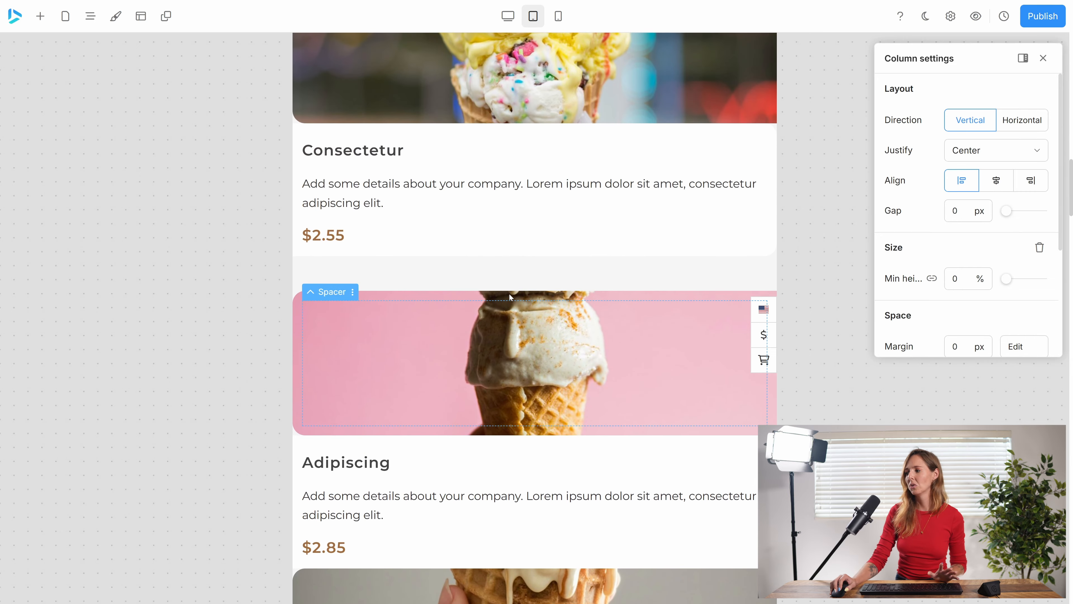
{"action": "scroll", "coordinate": [514, 294], "scroll_direction": "up", "scroll_amount": 8}
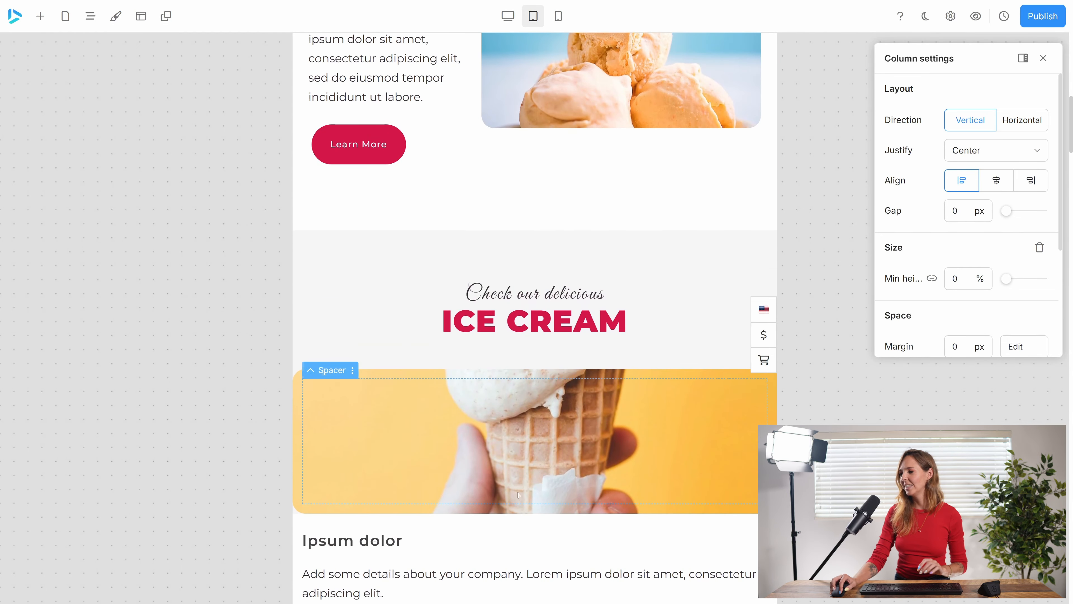
{"action": "left_click", "coordinate": [513, 392]}
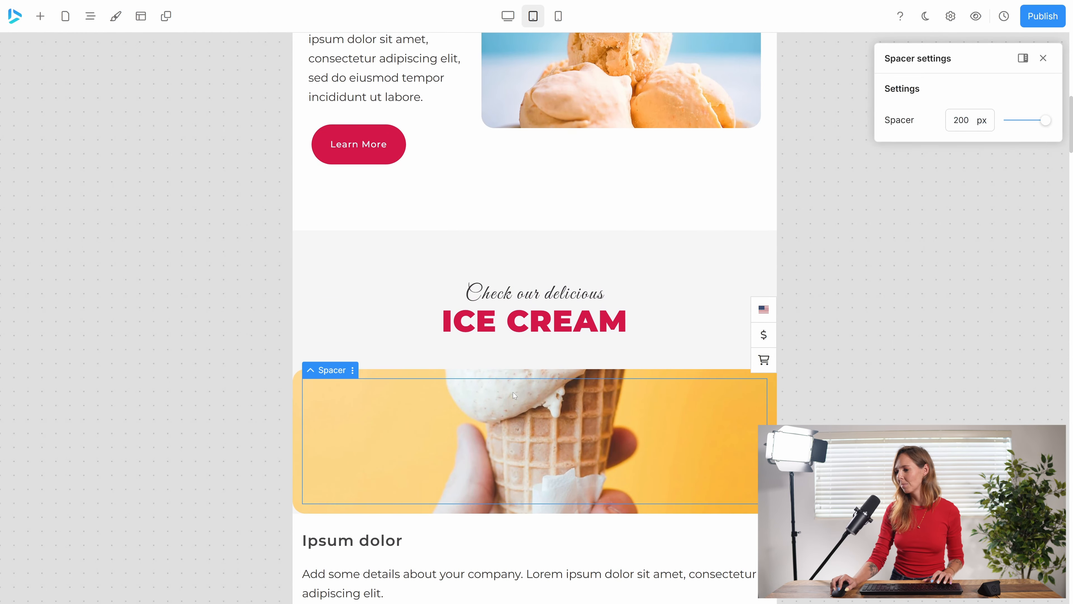
{"action": "left_click", "coordinate": [523, 371]}
{"action": "scroll", "coordinate": [685, 255], "scroll_direction": "down", "scroll_amount": 4}
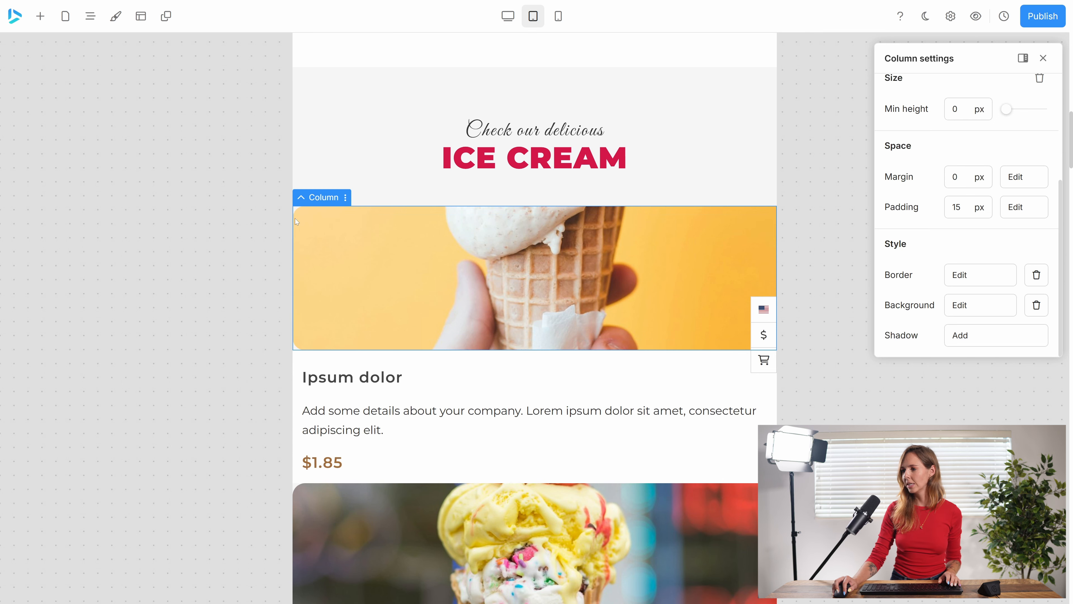
{"action": "left_click", "coordinate": [436, 233]}
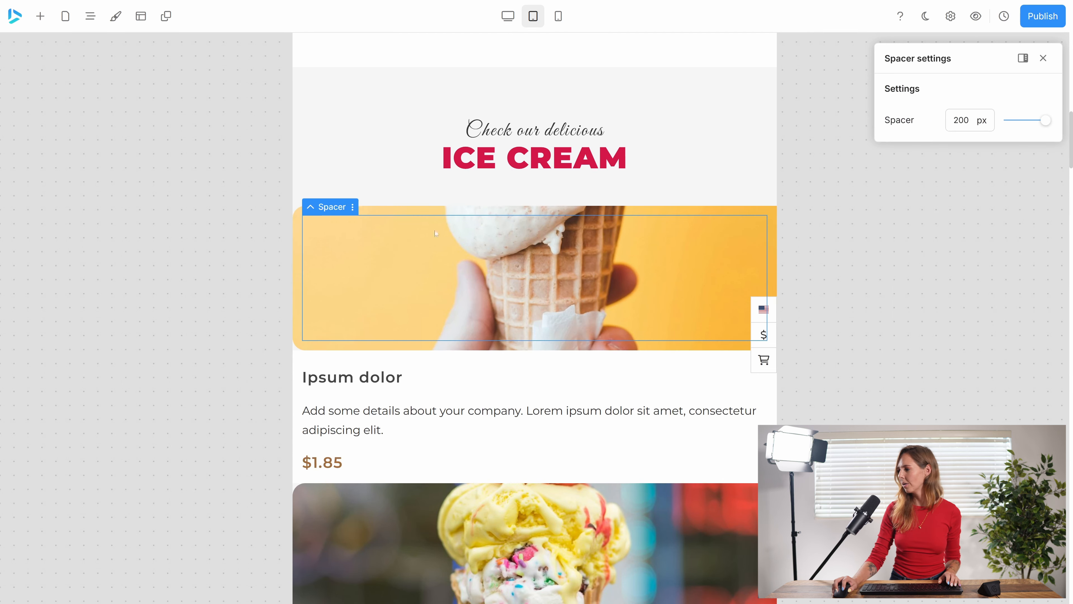
{"action": "left_click", "coordinate": [312, 207]}
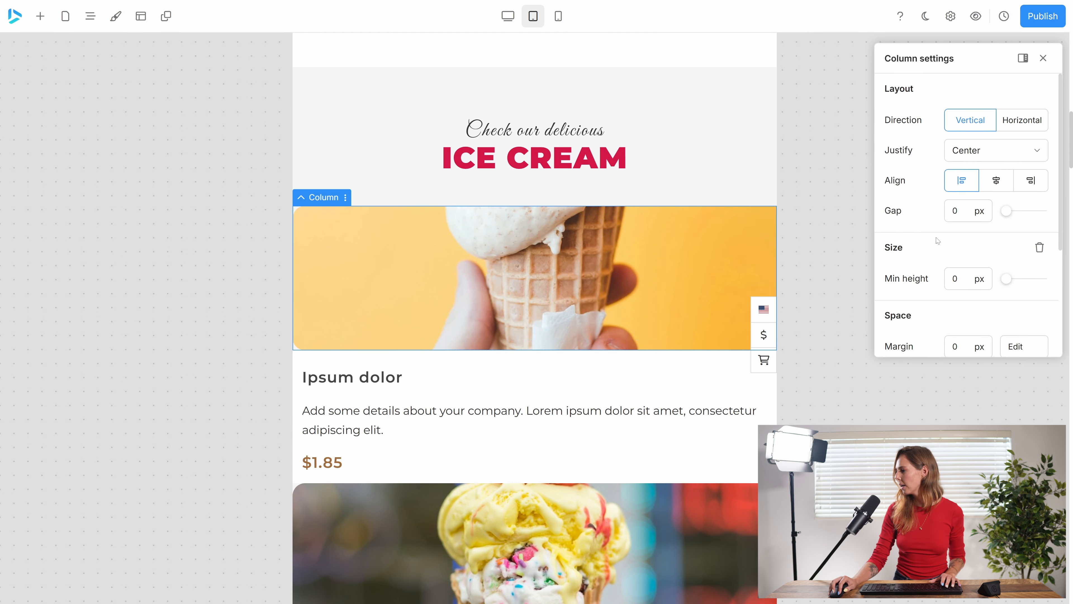
{"action": "scroll", "coordinate": [935, 290], "scroll_direction": "down", "scroll_amount": 4}
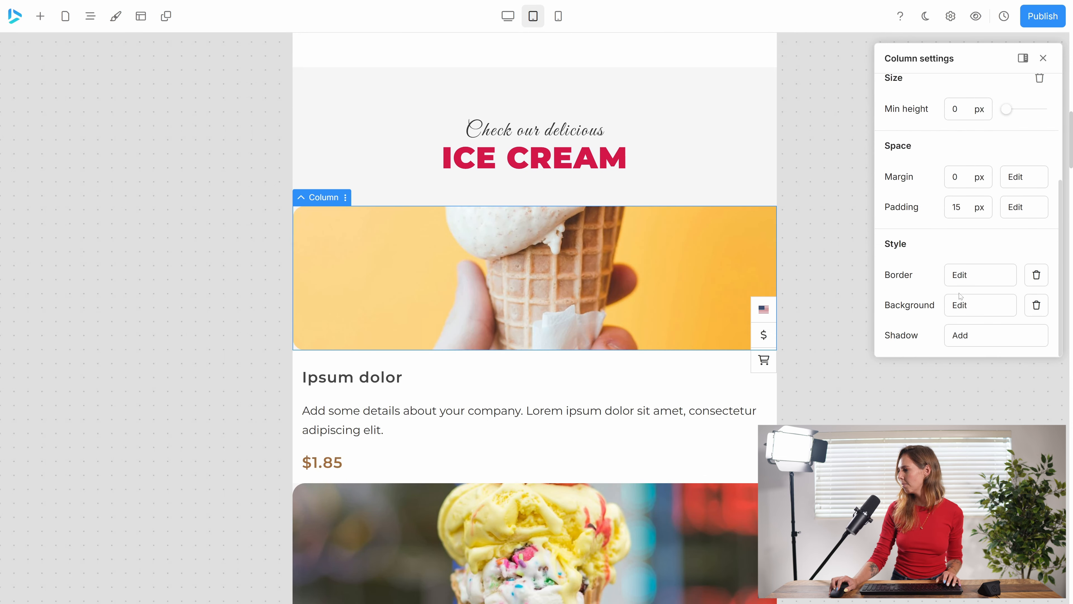
{"action": "left_click", "coordinate": [975, 306]}
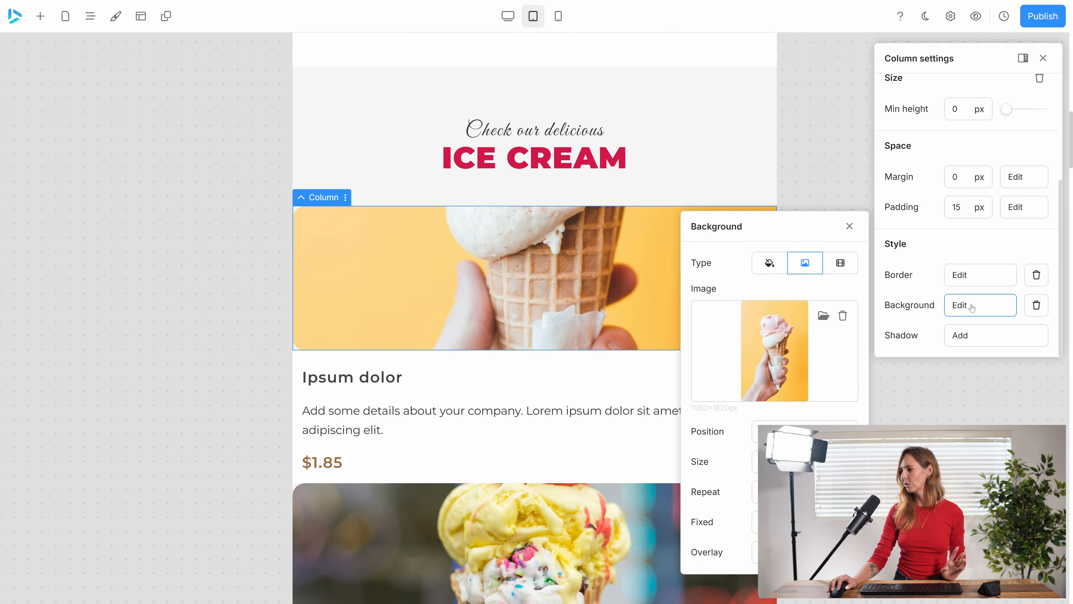
{"action": "left_click", "coordinate": [974, 273]}
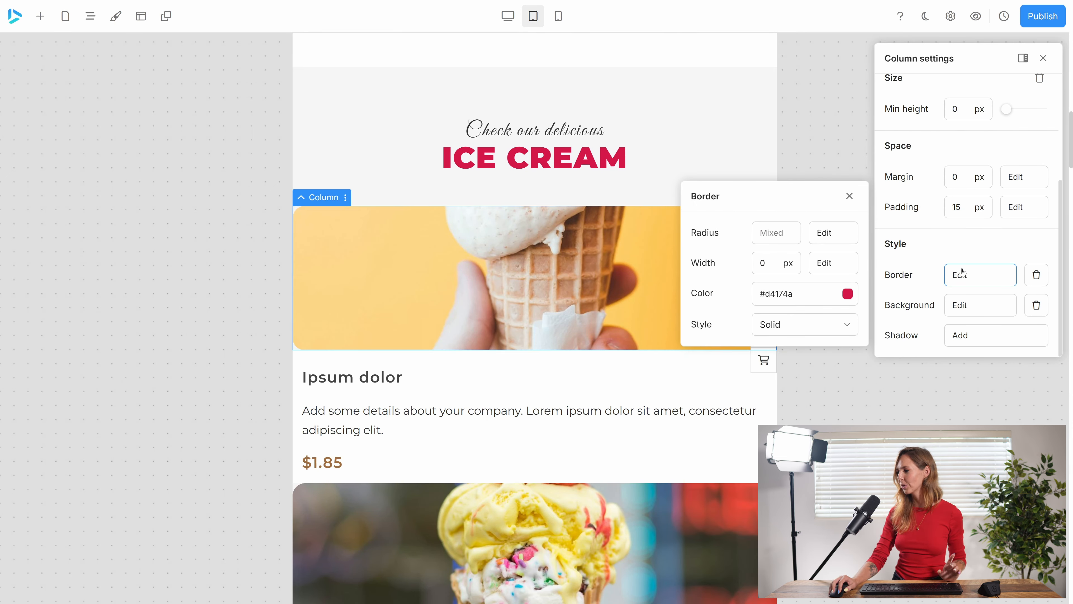
{"action": "left_click", "coordinate": [827, 234]}
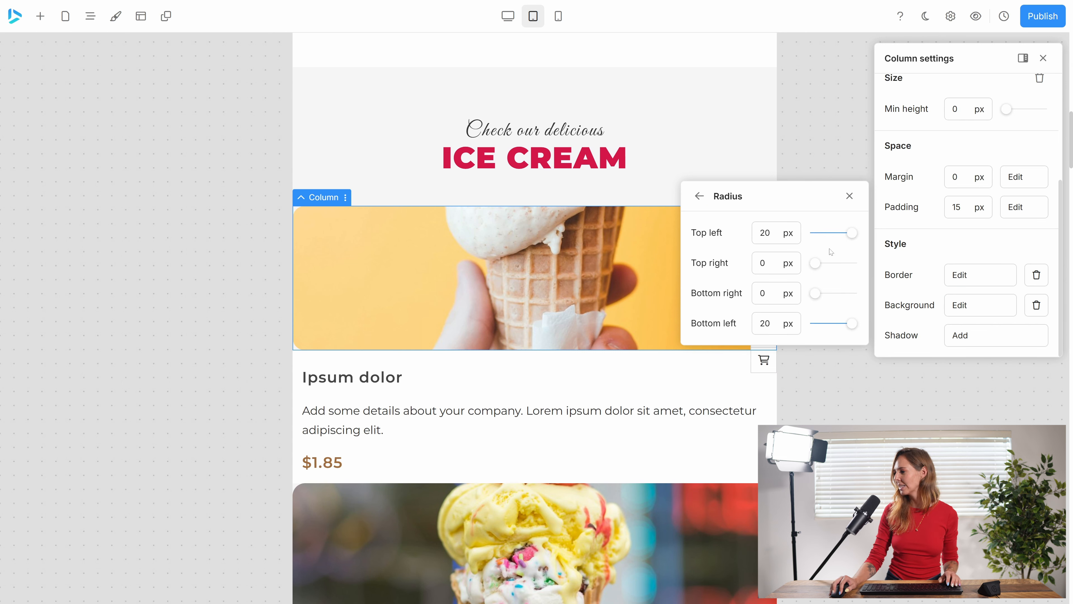
{"action": "left_click_drag", "start_coordinate": [814, 264], "coordinate": [858, 265]}
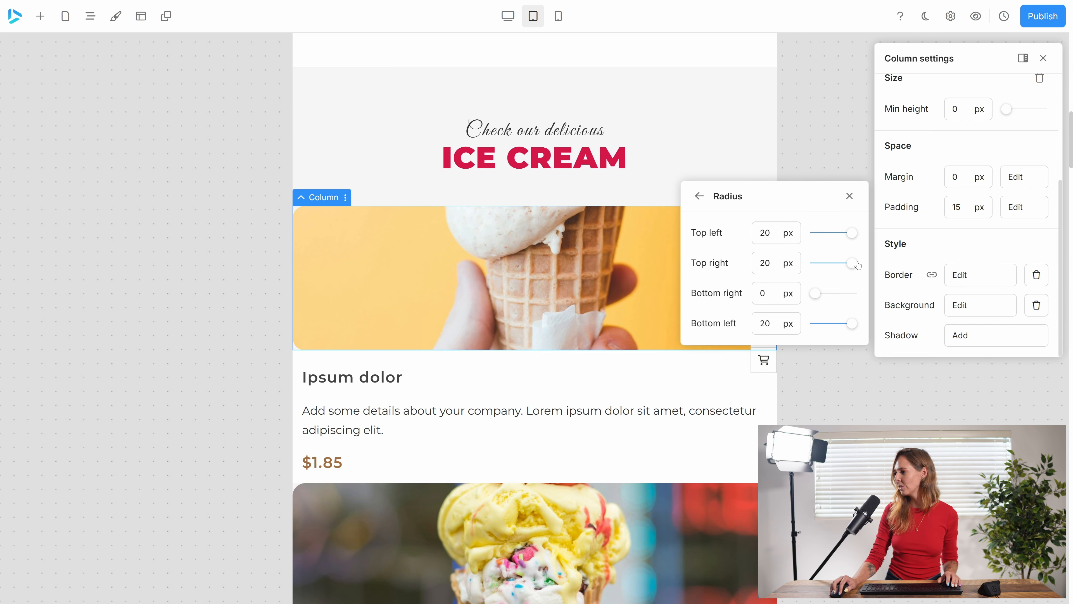
{"action": "left_click_drag", "start_coordinate": [816, 294], "coordinate": [868, 295]}
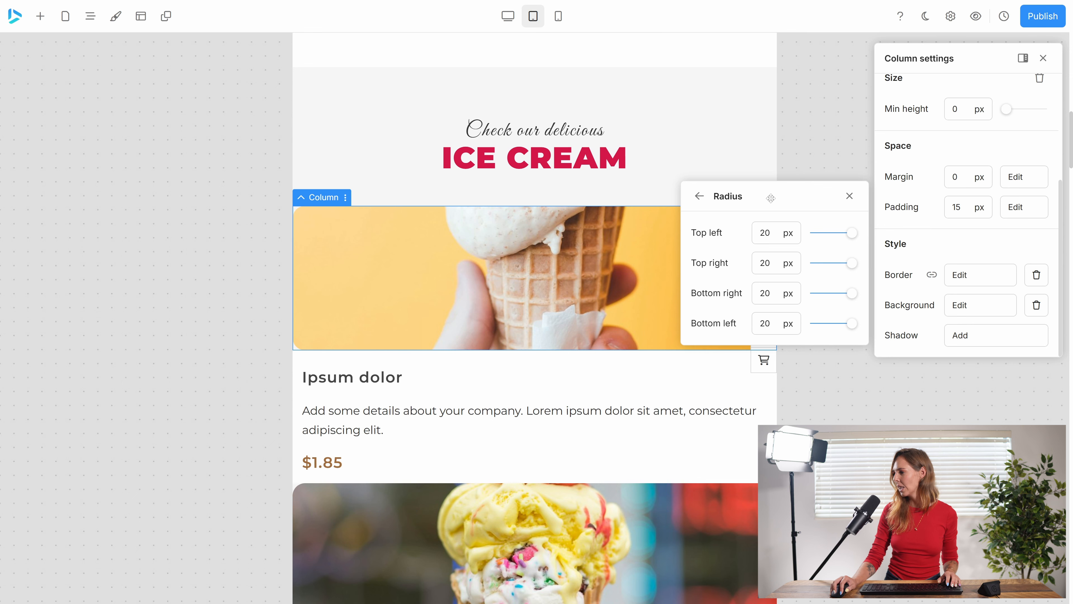
{"action": "left_click_drag", "start_coordinate": [770, 198], "coordinate": [949, 367]}
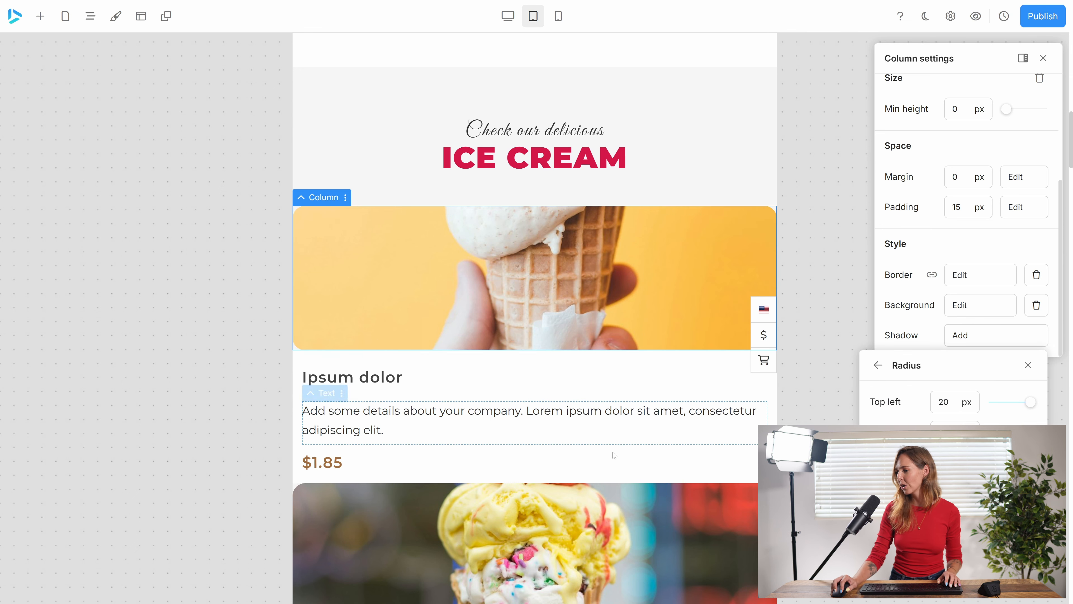
Set the top right and bottom right border radius of the "Consectetur" image column to 20 px
{"action": "left_click", "coordinate": [731, 487]}
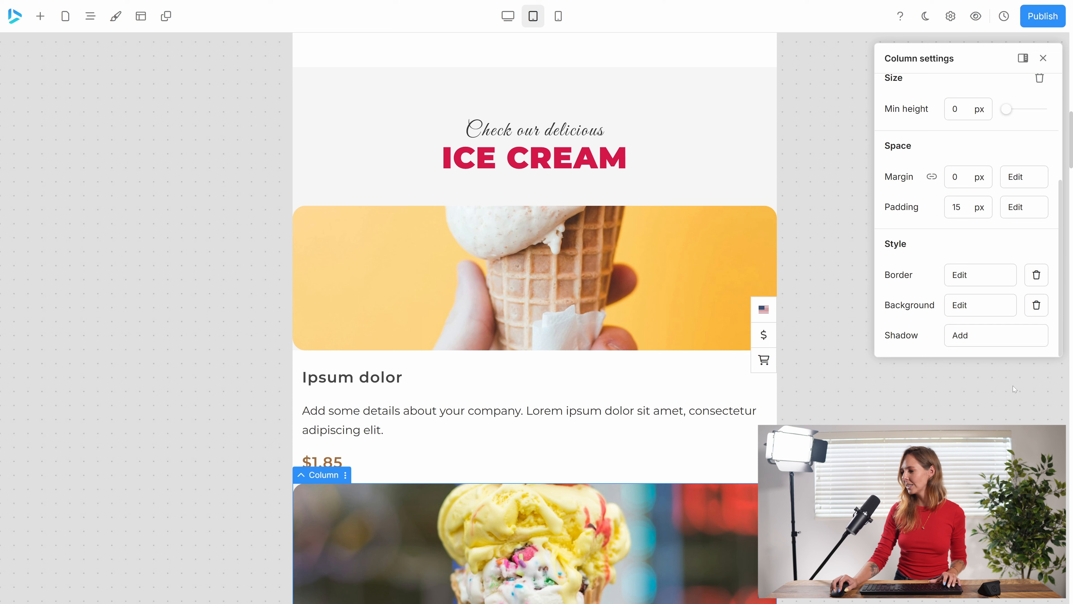
{"action": "left_click", "coordinate": [973, 275]}
{"action": "left_click", "coordinate": [845, 237]}
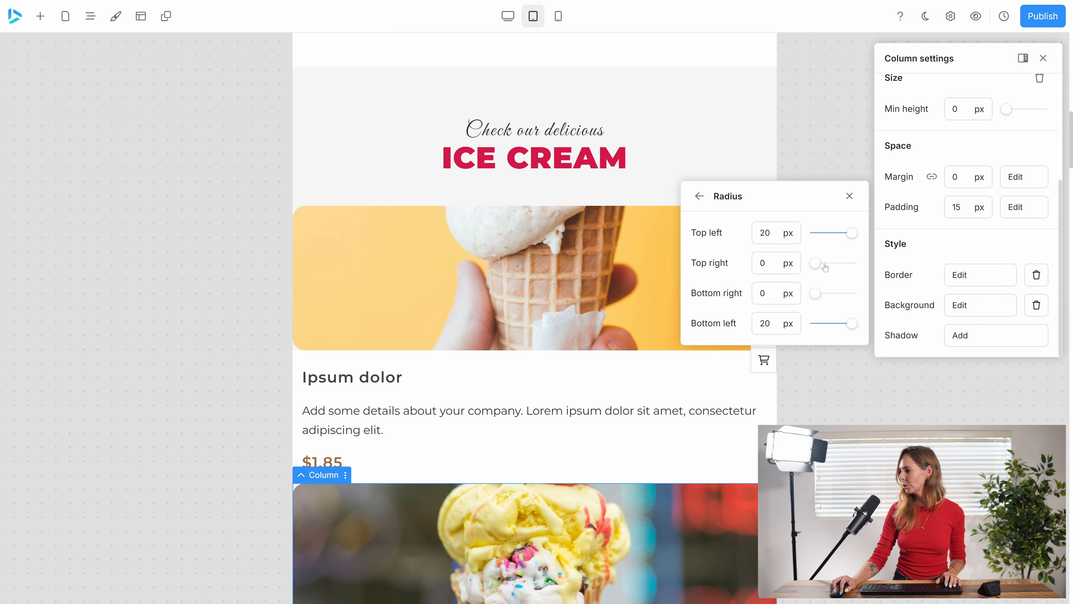
{"action": "left_click_drag", "start_coordinate": [817, 268], "coordinate": [854, 264]}
{"action": "left_click_drag", "start_coordinate": [820, 297], "coordinate": [853, 293]}
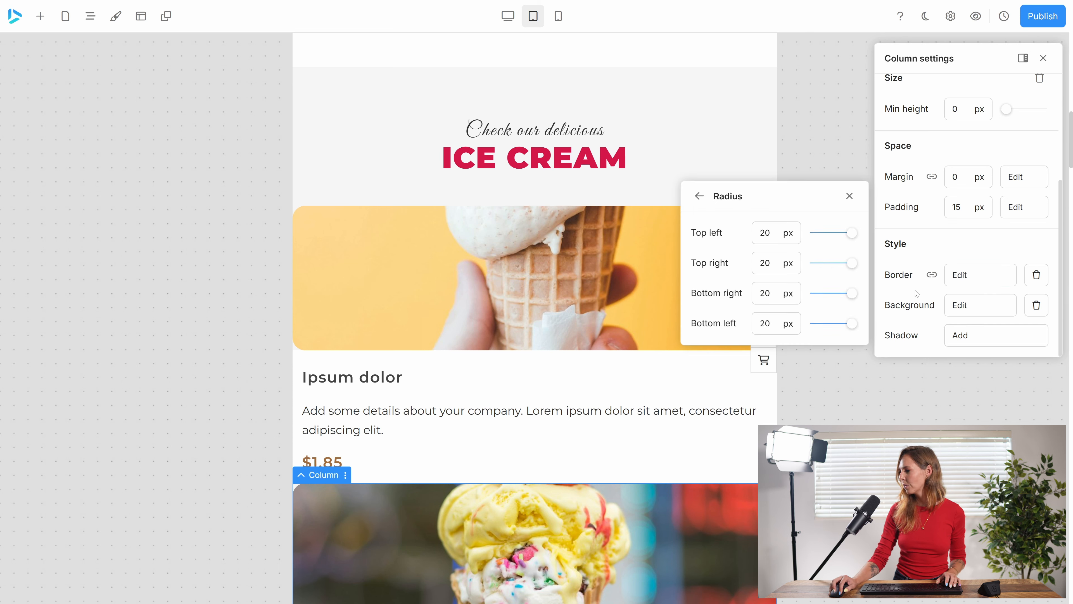
{"action": "left_click", "coordinate": [849, 196]}
Set the top right and bottom right border radius of the "Adipiscing" image column to 20 px
{"action": "scroll", "coordinate": [665, 401], "scroll_direction": "down", "scroll_amount": 1}
{"action": "scroll", "coordinate": [665, 400], "scroll_direction": "down", "scroll_amount": 10}
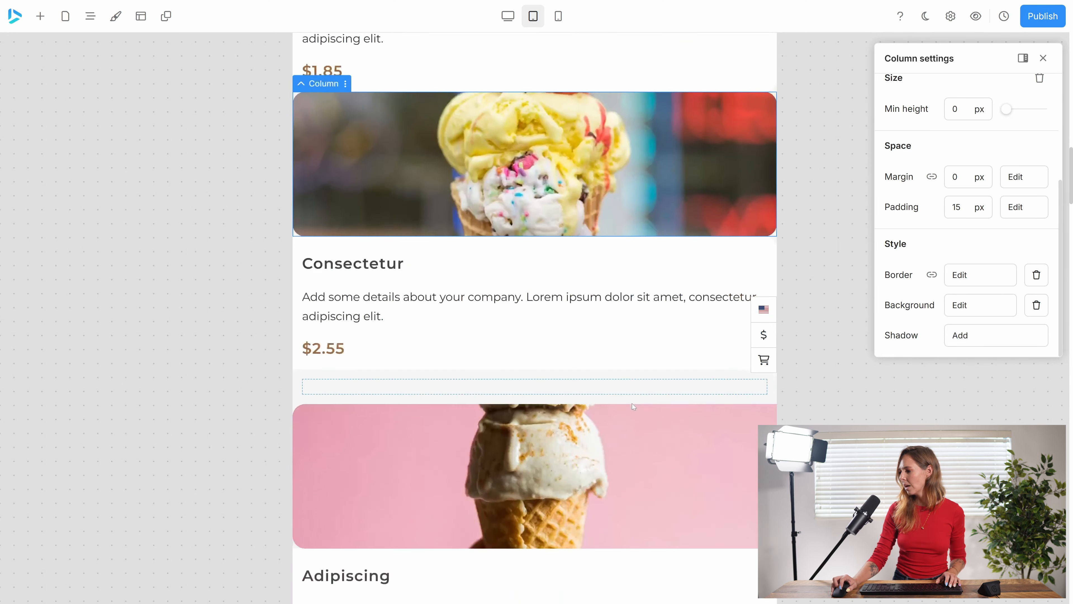
{"action": "left_click", "coordinate": [638, 239]}
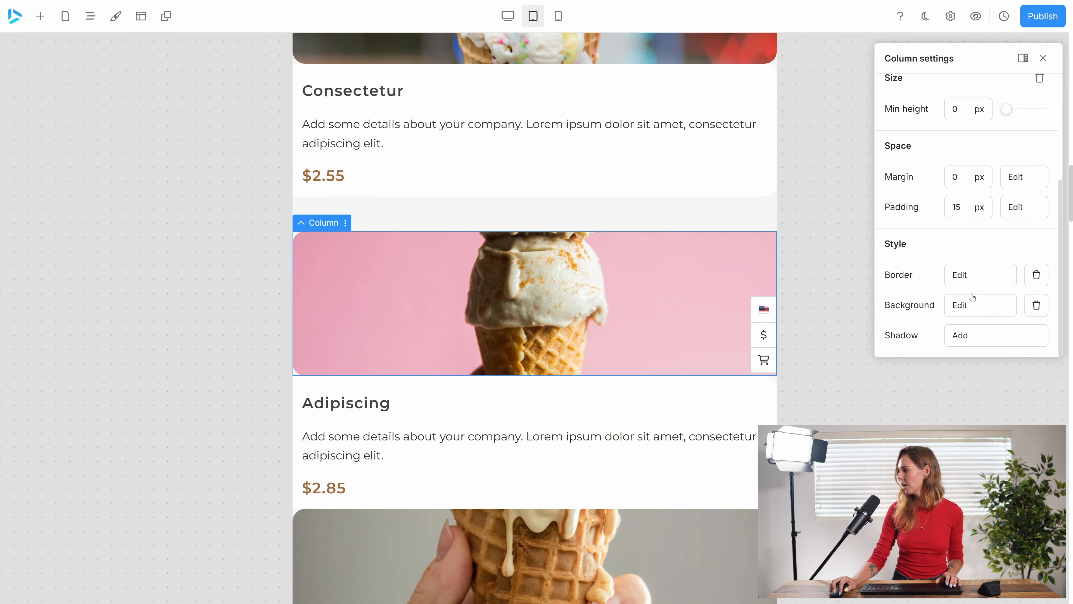
{"action": "left_click", "coordinate": [969, 275]}
{"action": "left_click", "coordinate": [823, 237]}
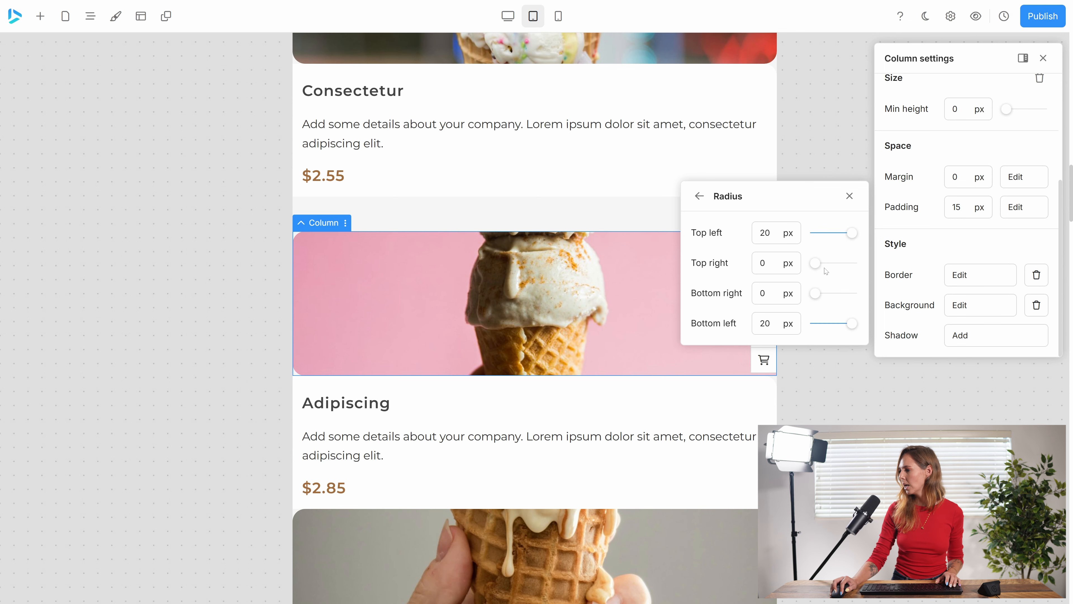
{"action": "left_click_drag", "start_coordinate": [816, 264], "coordinate": [852, 294]}
{"action": "left_click", "coordinate": [849, 196]}
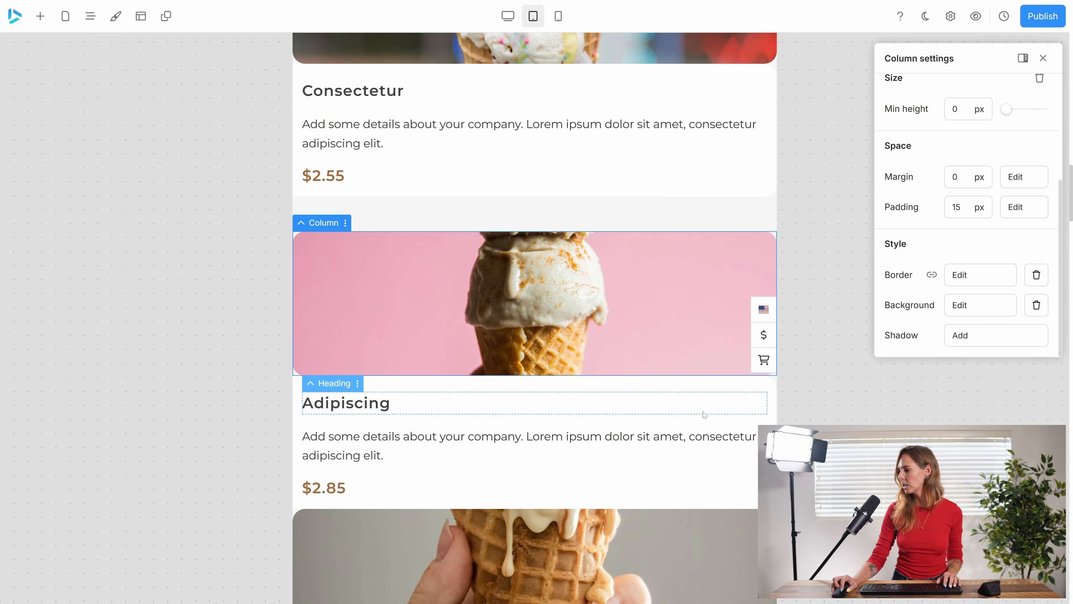
Set the top right and bottom right border radius of the "Tempor" image column to 20 px
{"action": "scroll", "coordinate": [646, 430], "scroll_direction": "down", "scroll_amount": 3}
{"action": "left_click", "coordinate": [644, 401]}
{"action": "left_click", "coordinate": [708, 362]}
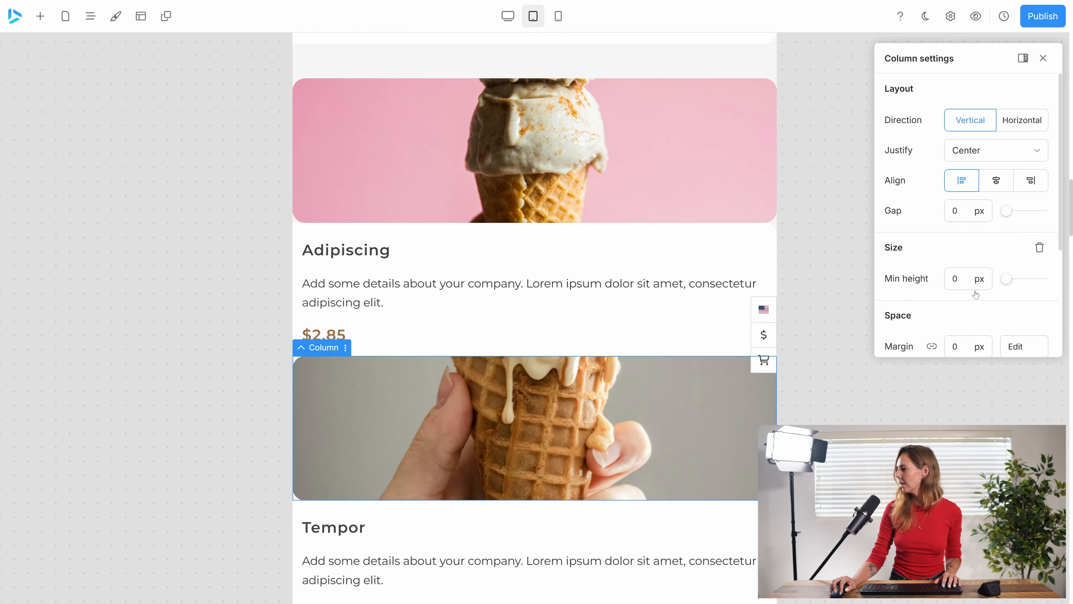
{"action": "scroll", "coordinate": [948, 311], "scroll_direction": "down", "scroll_amount": 4}
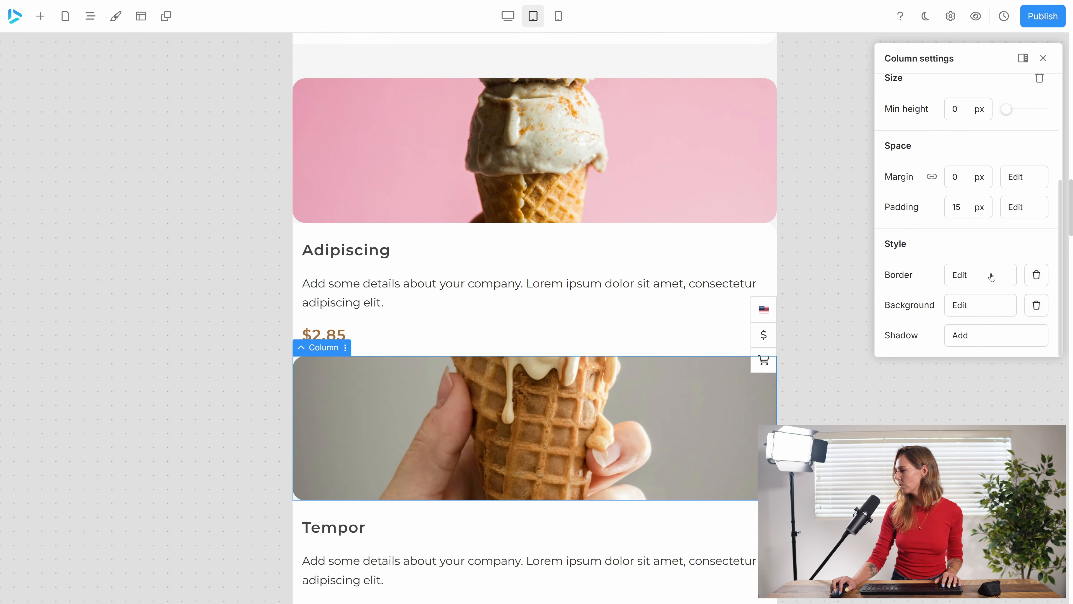
{"action": "left_click", "coordinate": [988, 276]}
{"action": "left_click", "coordinate": [824, 233]}
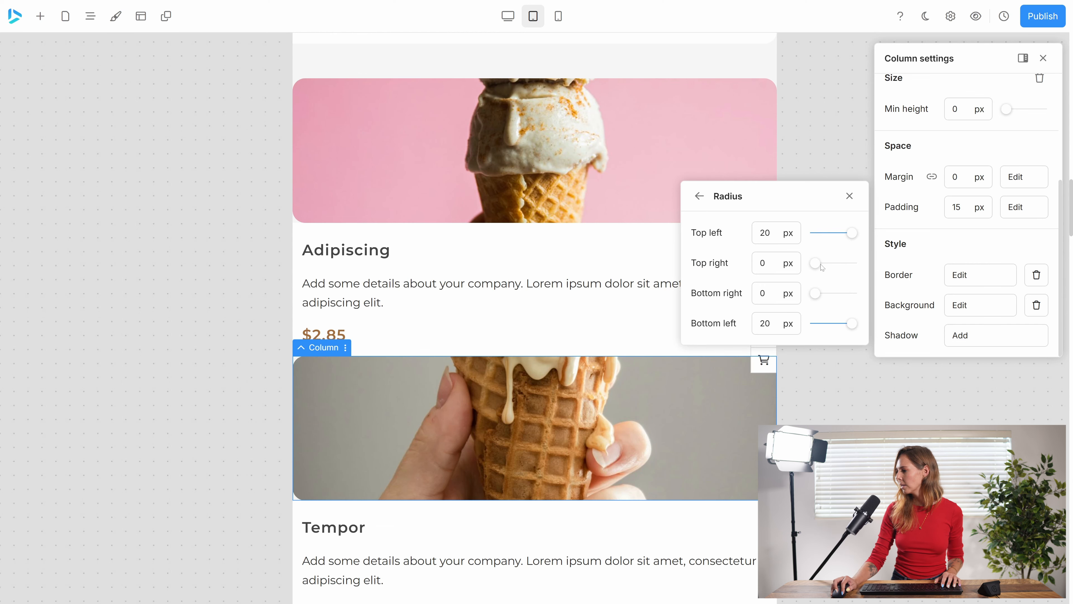
{"action": "left_click_drag", "start_coordinate": [822, 267], "coordinate": [908, 266]}
{"action": "left_click_drag", "start_coordinate": [819, 297], "coordinate": [852, 293]}
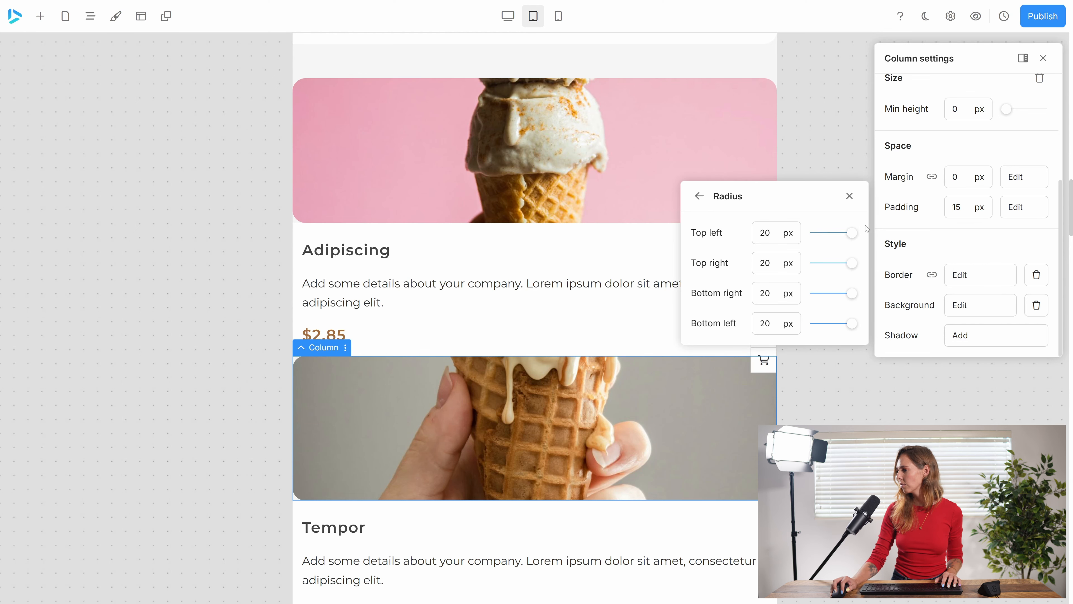
{"action": "left_click", "coordinate": [849, 195]}
Set the padding of the "Ipsum dolor" text container to 30 px in the tablet view
{"action": "scroll", "coordinate": [618, 382], "scroll_direction": "down", "scroll_amount": 10}
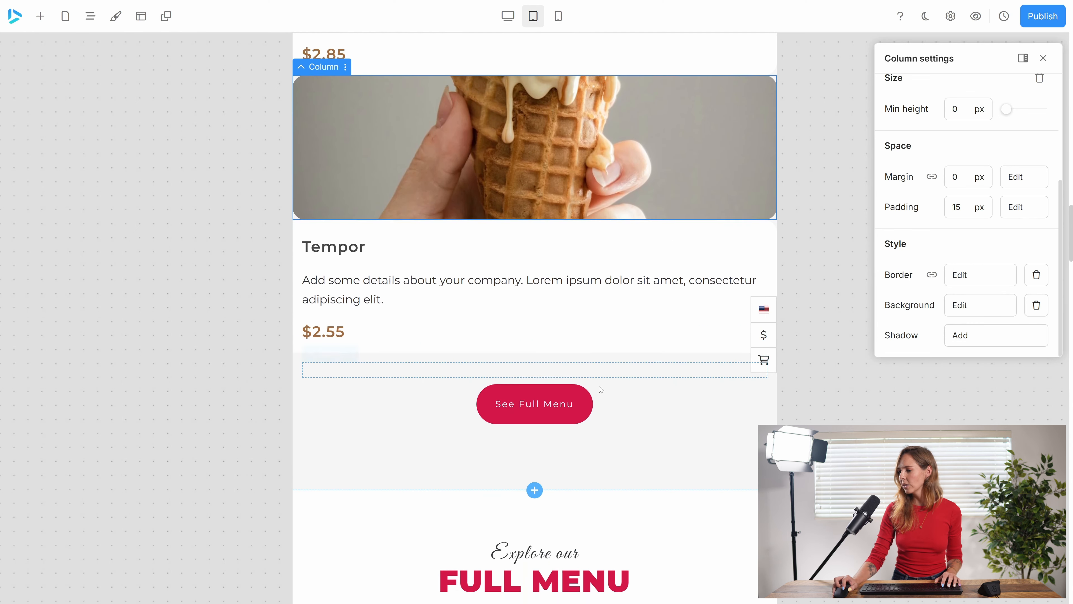
{"action": "scroll", "coordinate": [623, 387], "scroll_direction": "up", "scroll_amount": 8}
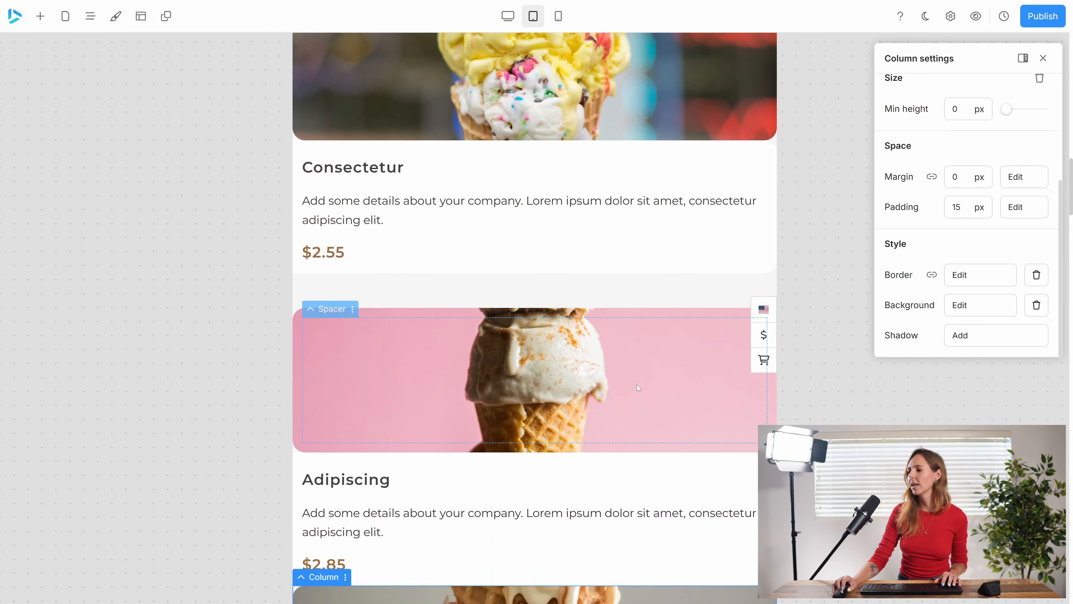
{"action": "scroll", "coordinate": [490, 381], "scroll_direction": "up", "scroll_amount": 3}
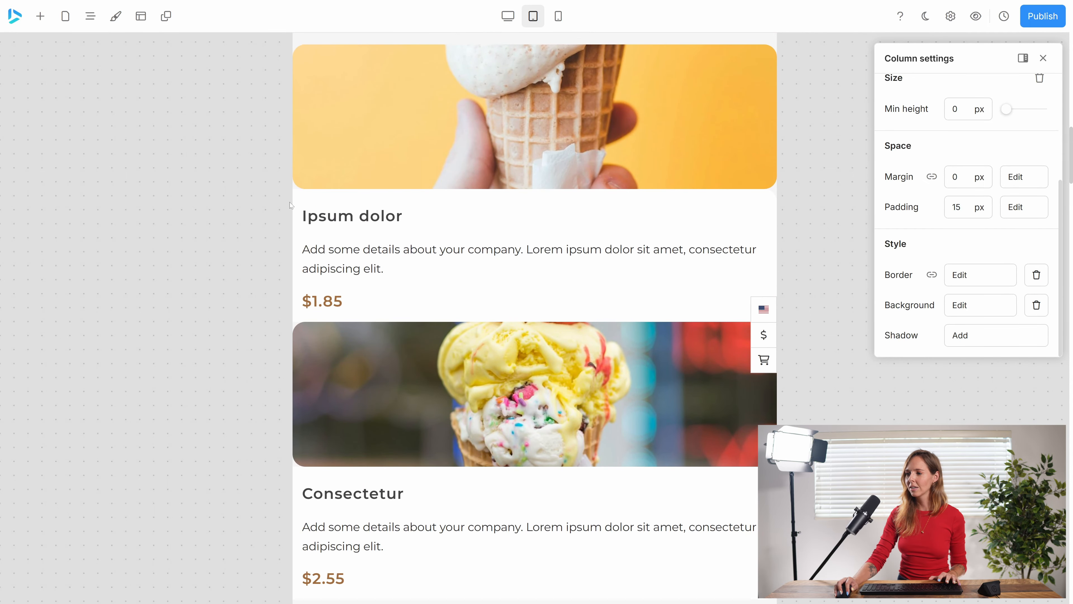
{"action": "left_click", "coordinate": [299, 205]}
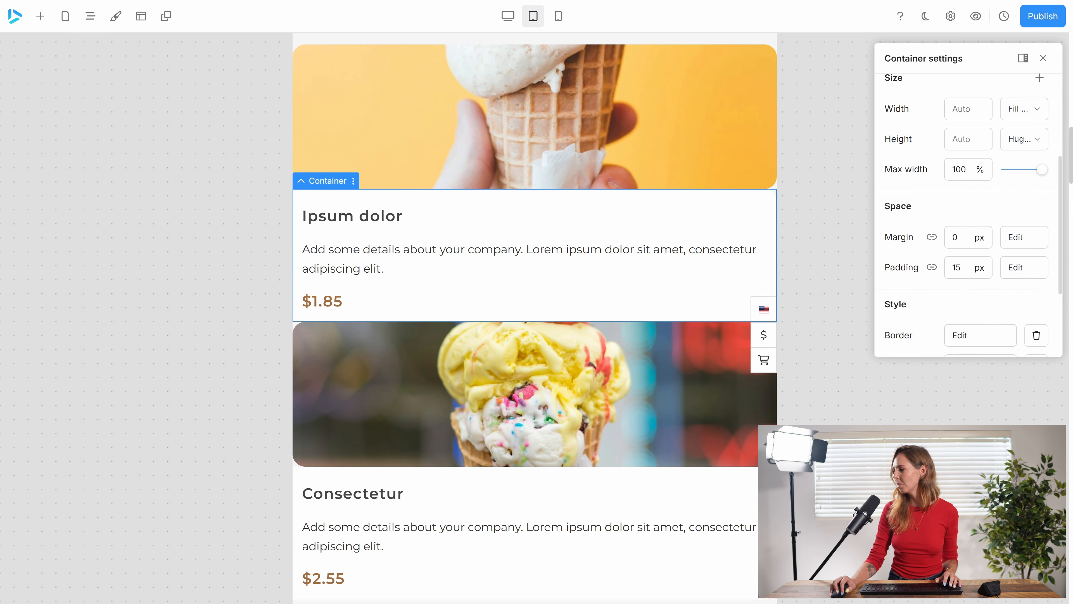
{"action": "left_click_drag", "start_coordinate": [965, 268], "coordinate": [935, 270]}
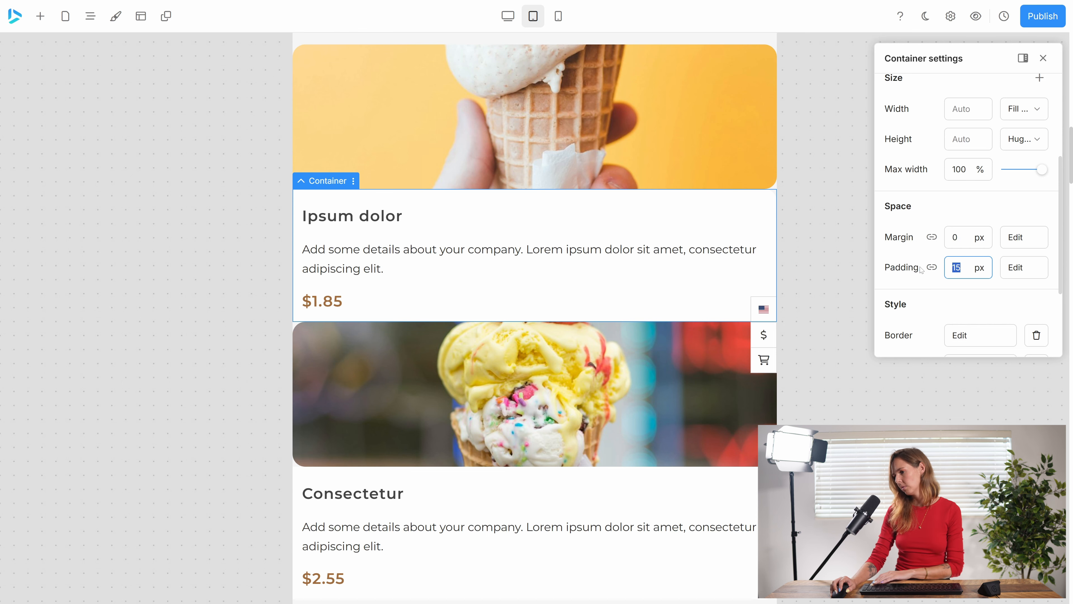
{"action": "type", "text": "30"}
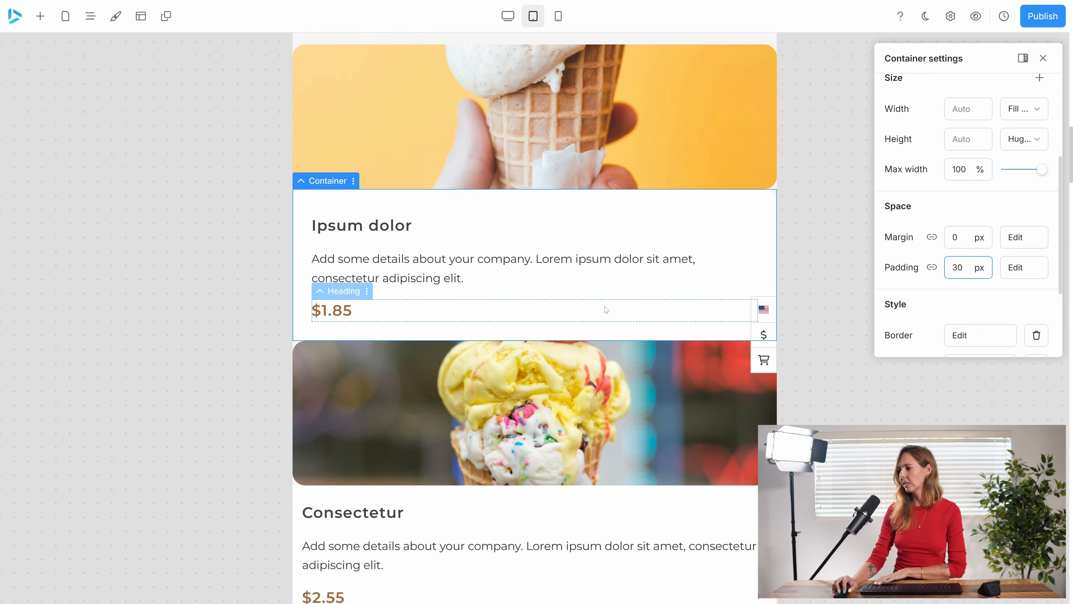
{"action": "scroll", "coordinate": [587, 366], "scroll_direction": "down", "scroll_amount": 3}
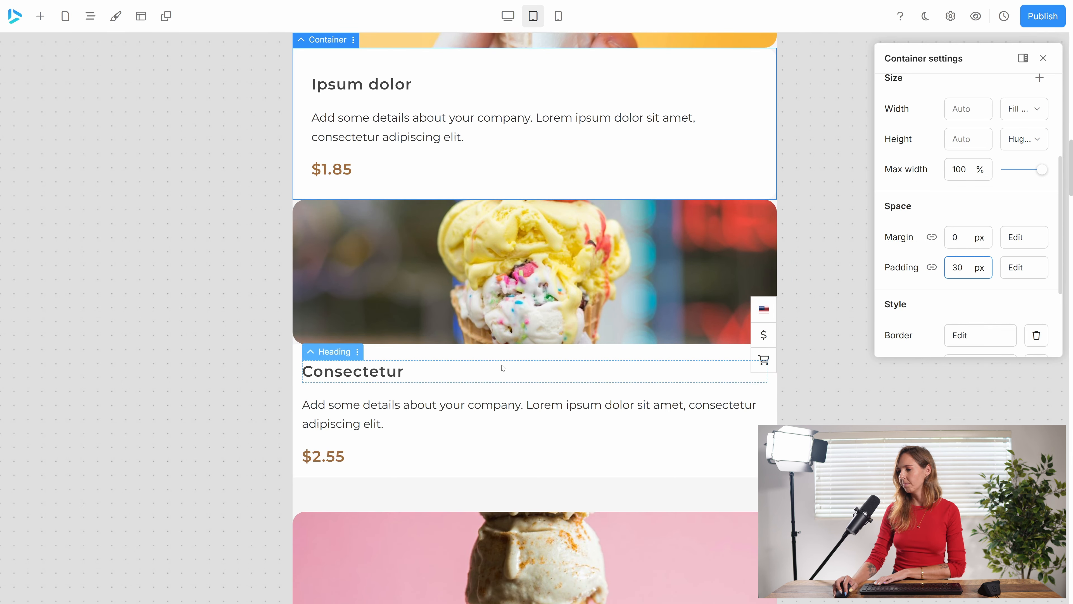
Set the padding of the "Consectetur" text container to 30 px in the tablet view
{"action": "left_click", "coordinate": [503, 356]}
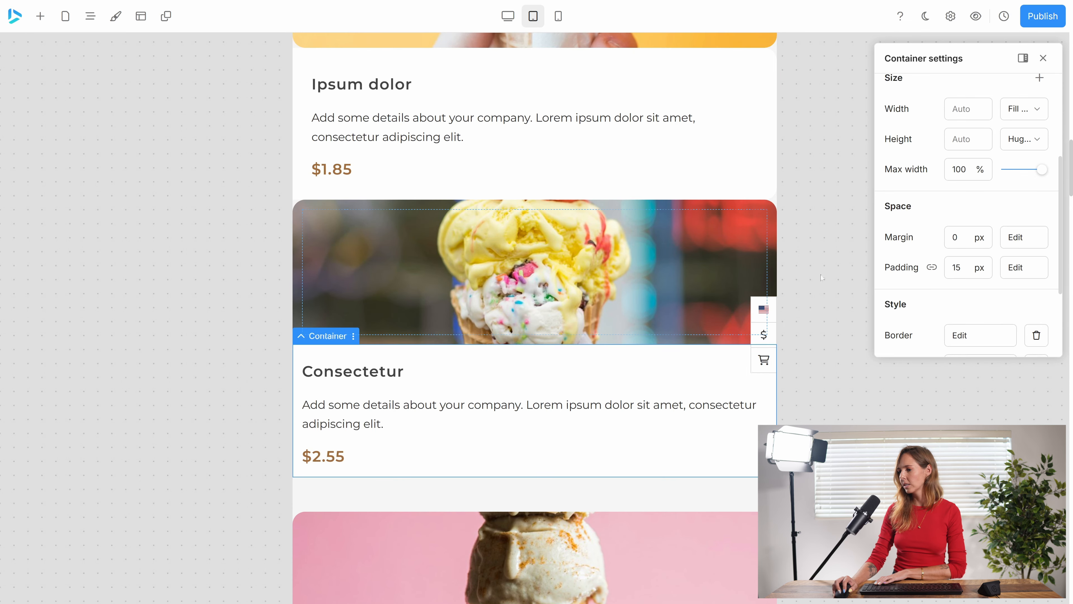
{"action": "left_click", "coordinate": [957, 267]}
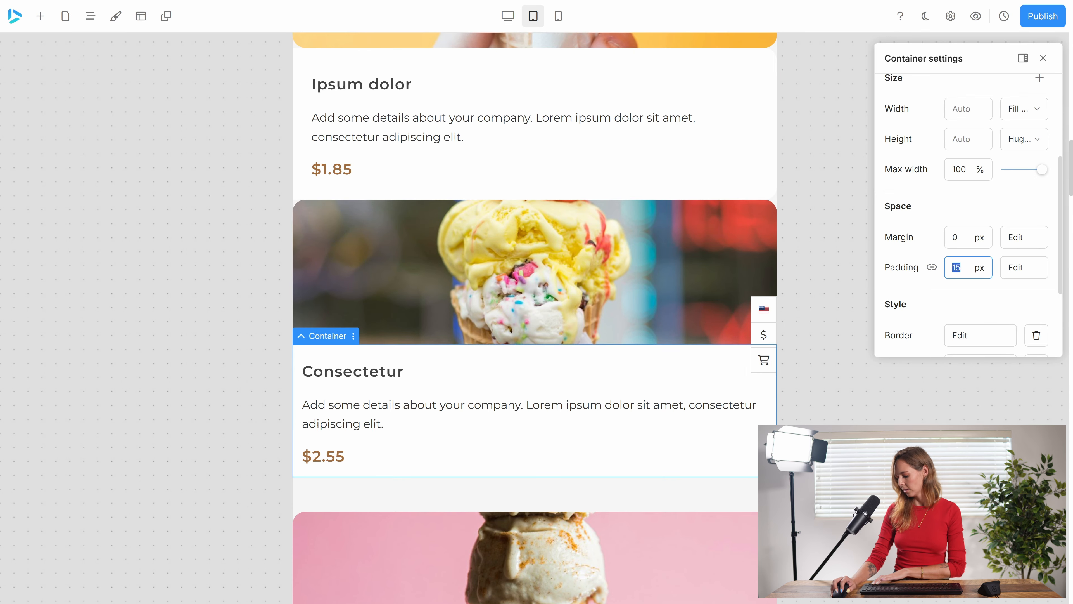
{"action": "type", "text": "30"}
Set the padding of the "Adipiscing" text container to 30 px
{"action": "scroll", "coordinate": [468, 359], "scroll_direction": "down", "scroll_amount": 9}
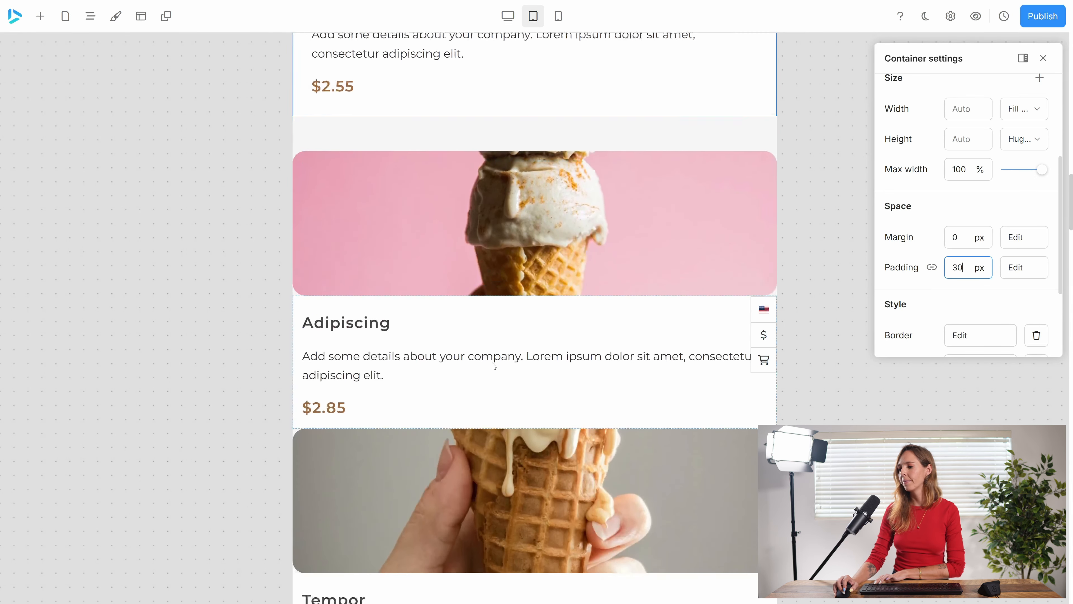
{"action": "scroll", "coordinate": [494, 366], "scroll_direction": "down", "scroll_amount": 2}
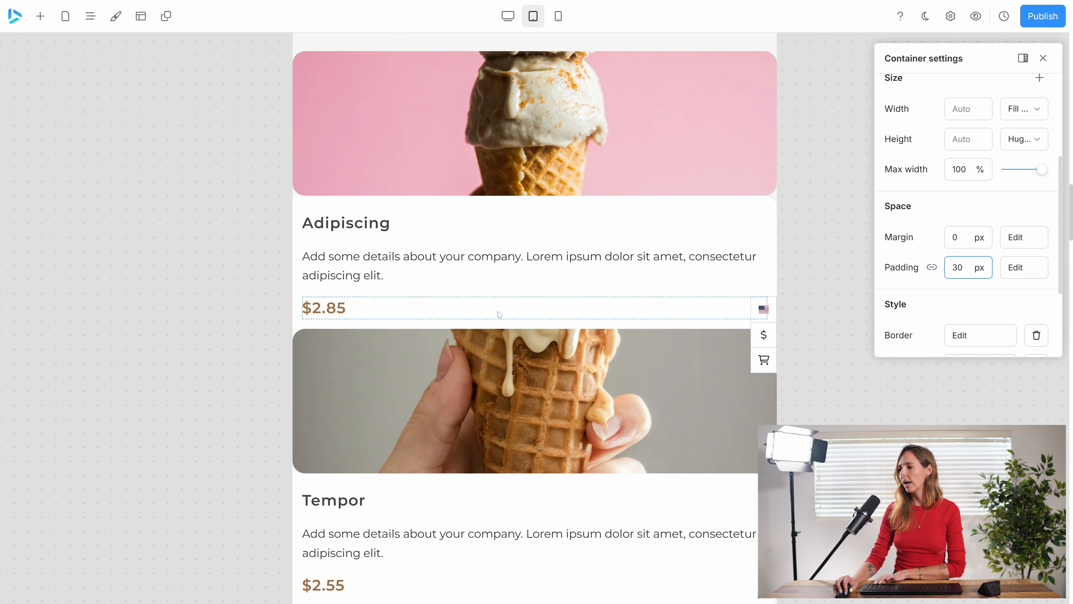
{"action": "left_click", "coordinate": [585, 202]}
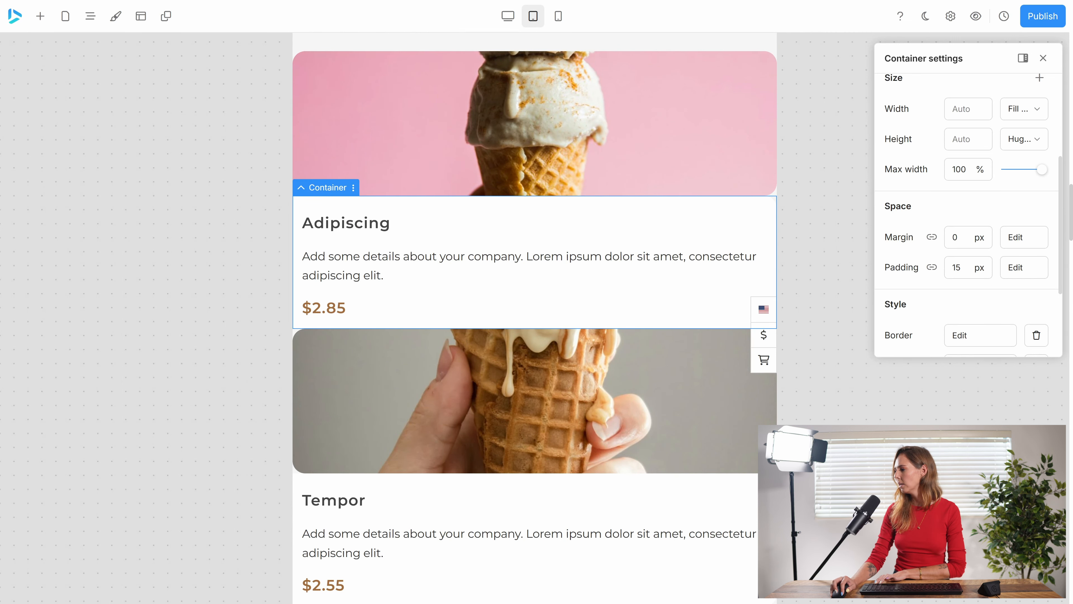
{"action": "double_click", "coordinate": [957, 267]}
{"action": "type", "text": "30"}
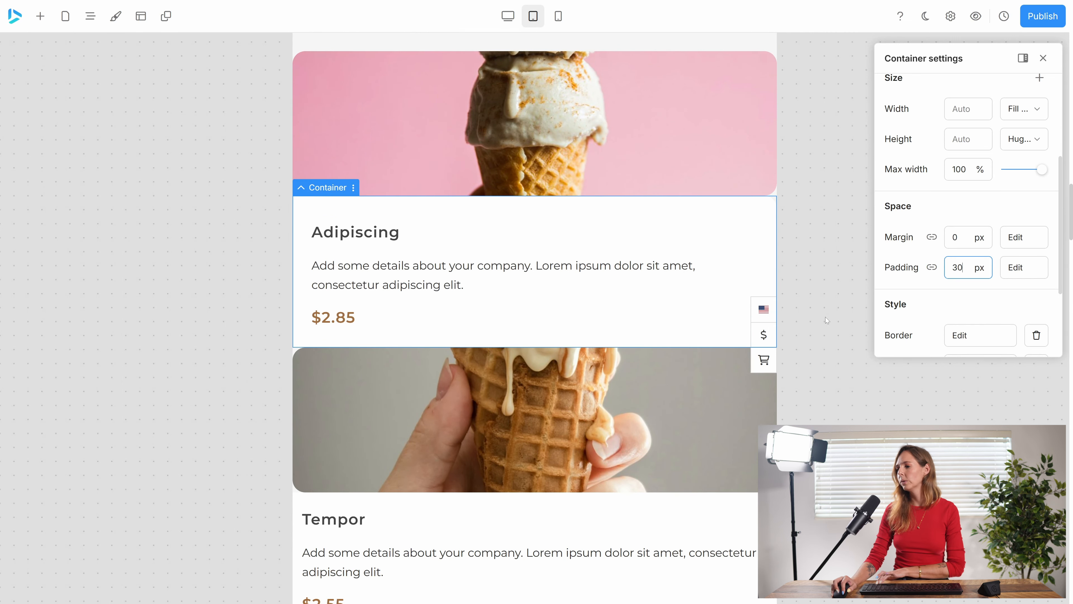
Set the padding of the "Tempor" text container to 30 px
{"action": "scroll", "coordinate": [502, 361], "scroll_direction": "down", "scroll_amount": 3}
{"action": "scroll", "coordinate": [502, 361], "scroll_direction": "down", "scroll_amount": 1}
{"action": "left_click", "coordinate": [493, 350]}
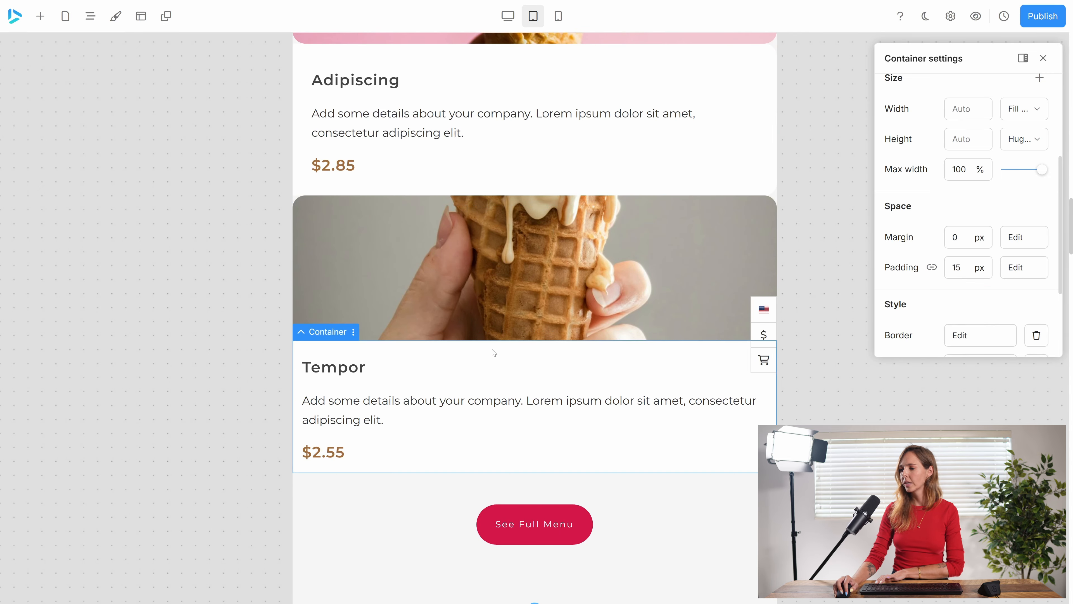
{"action": "double_click", "coordinate": [957, 267]}
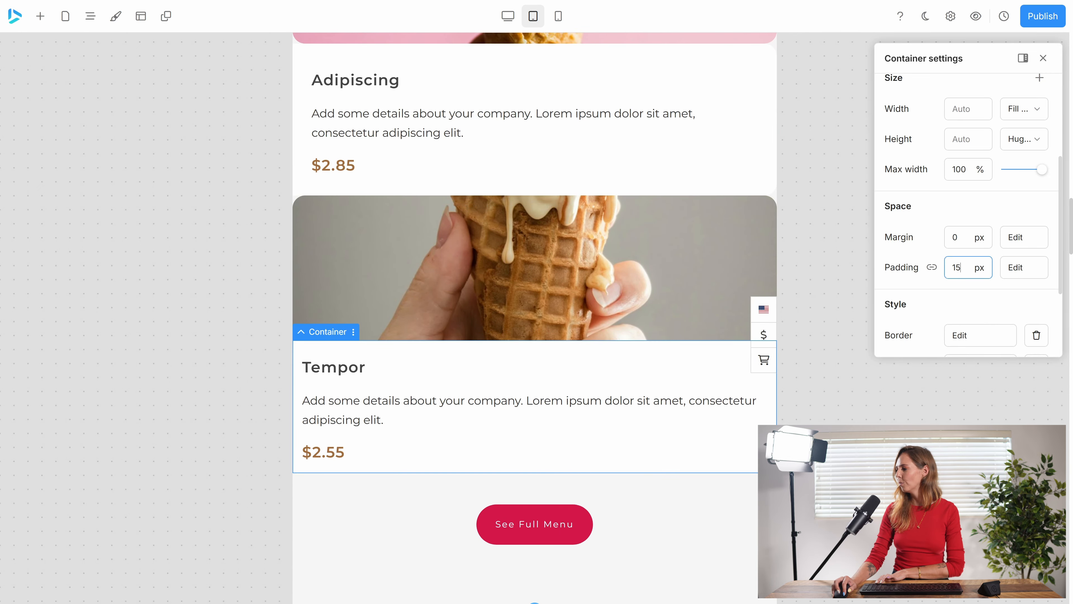
{"action": "type", "text": "0"}
{"action": "key", "text": "Left"}
{"action": "type", "text": "3"}
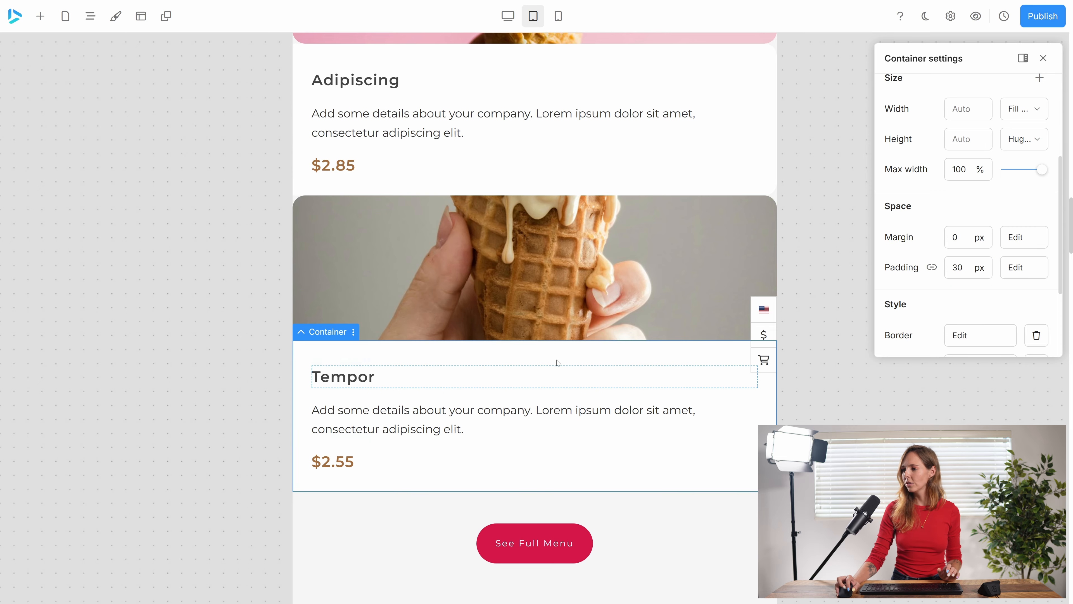
Review the ice cream cards in the tablet view and compare them with their layout in the desktop view
{"action": "scroll", "coordinate": [616, 347], "scroll_direction": "up", "scroll_amount": 5}
{"action": "scroll", "coordinate": [640, 348], "scroll_direction": "up", "scroll_amount": 14}
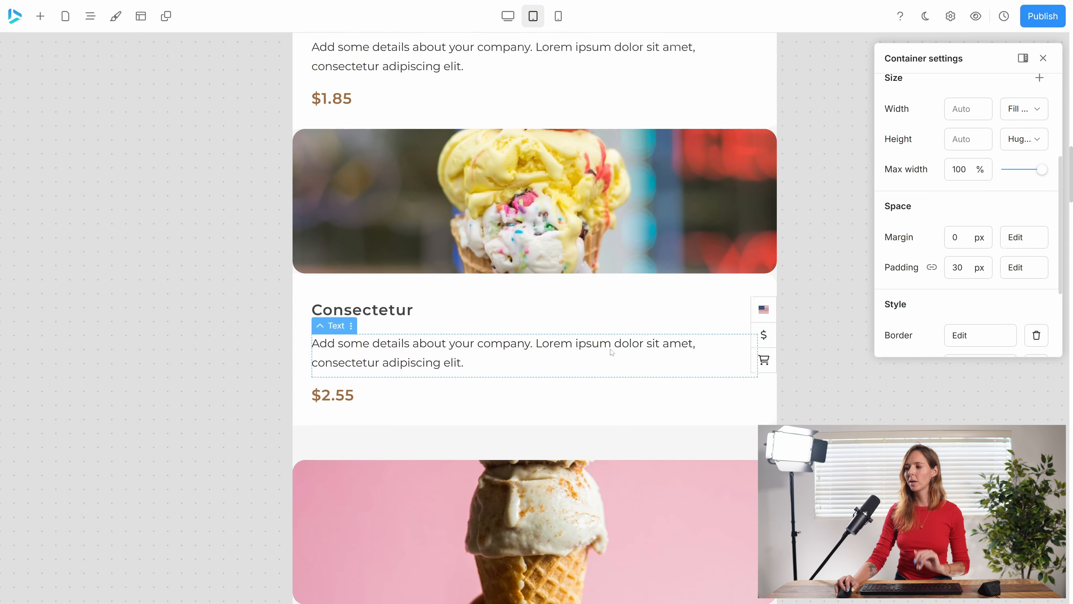
{"action": "scroll", "coordinate": [614, 357], "scroll_direction": "up", "scroll_amount": 3}
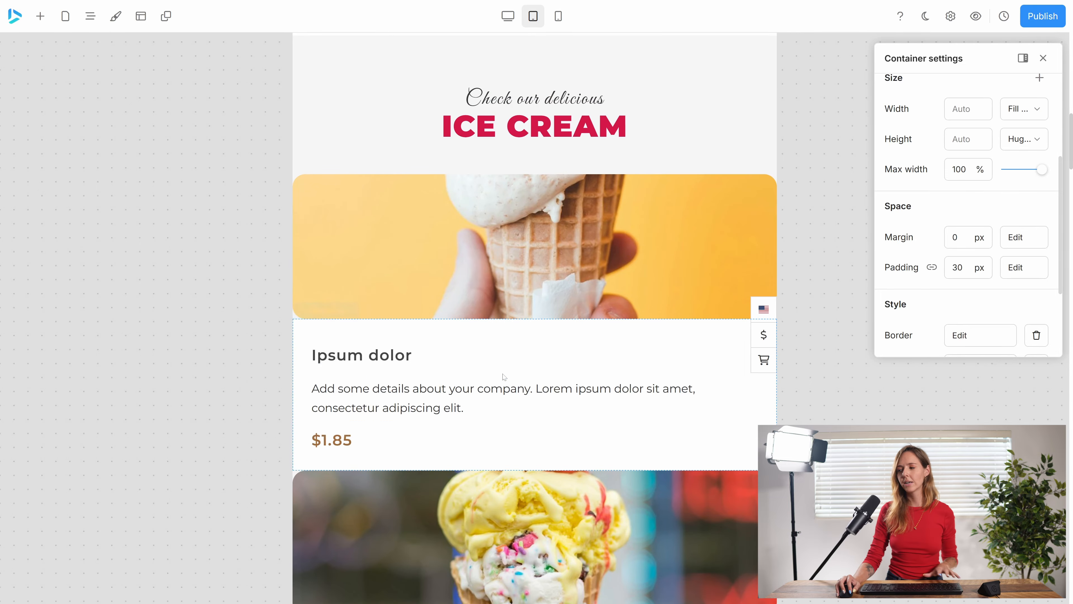
{"action": "scroll", "coordinate": [530, 385], "scroll_direction": "down", "scroll_amount": 20}
{"action": "scroll", "coordinate": [528, 366], "scroll_direction": "up", "scroll_amount": 20}
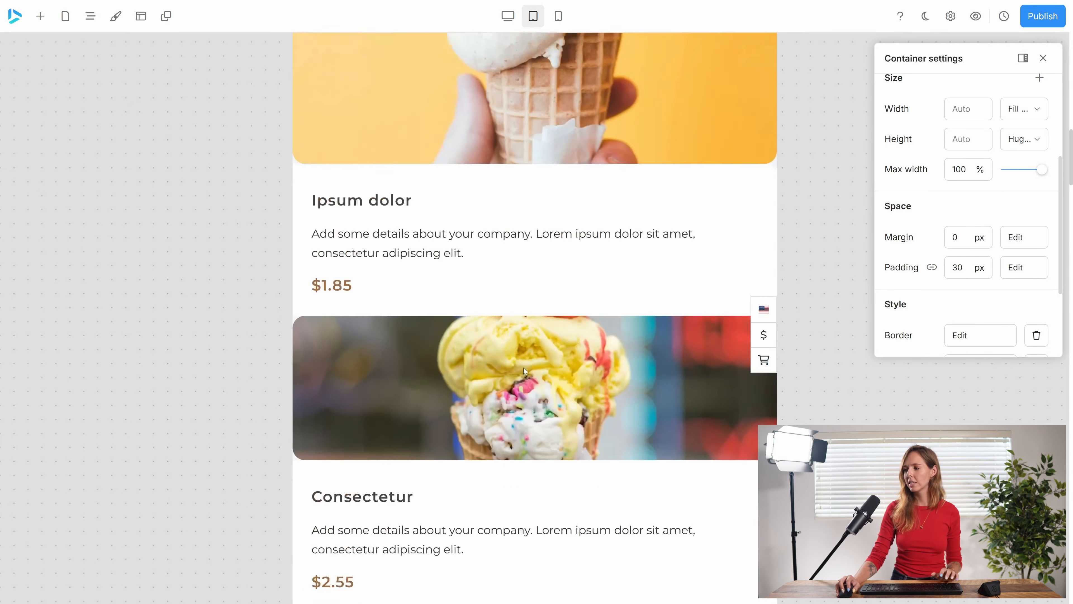
{"action": "left_click", "coordinate": [508, 16]}
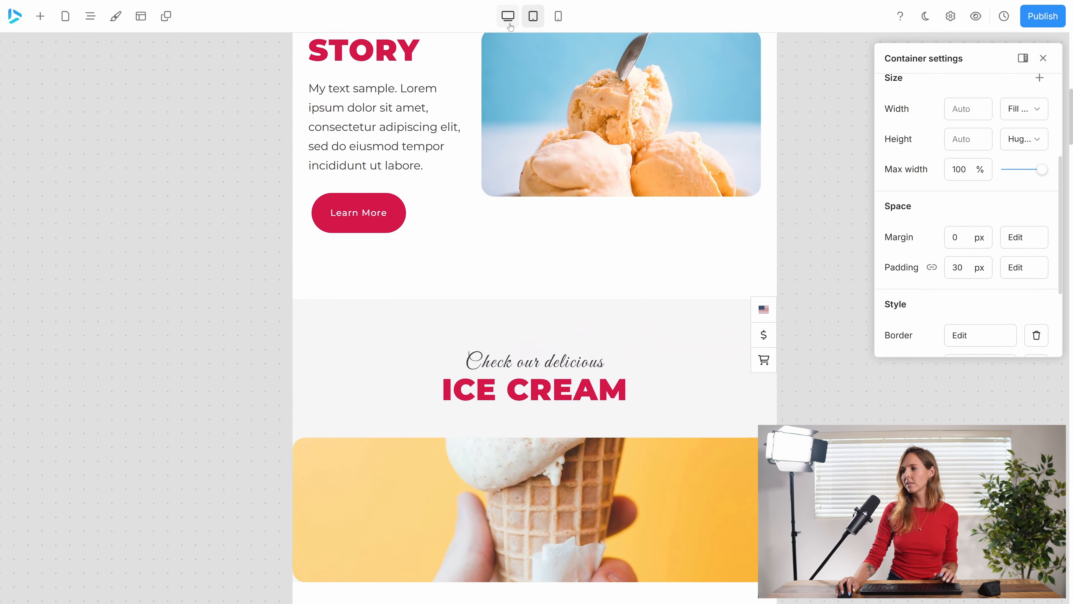
{"action": "scroll", "coordinate": [483, 337], "scroll_direction": "down", "scroll_amount": 9}
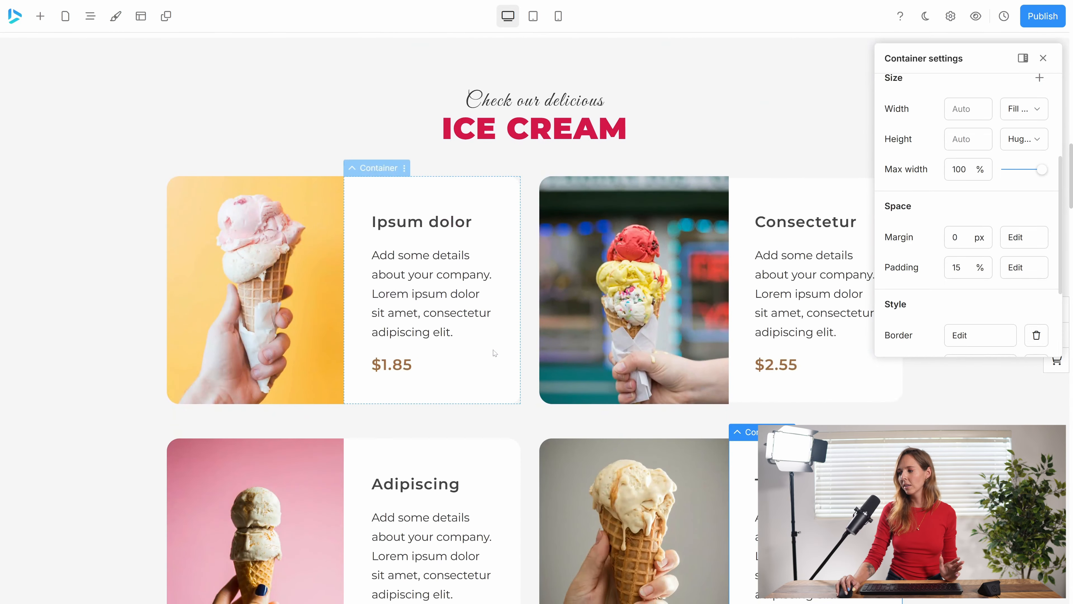
{"action": "scroll", "coordinate": [465, 363], "scroll_direction": "up", "scroll_amount": 18}
{"action": "scroll", "coordinate": [506, 372], "scroll_direction": "down", "scroll_amount": 9}
{"action": "scroll", "coordinate": [513, 374], "scroll_direction": "down", "scroll_amount": 10}
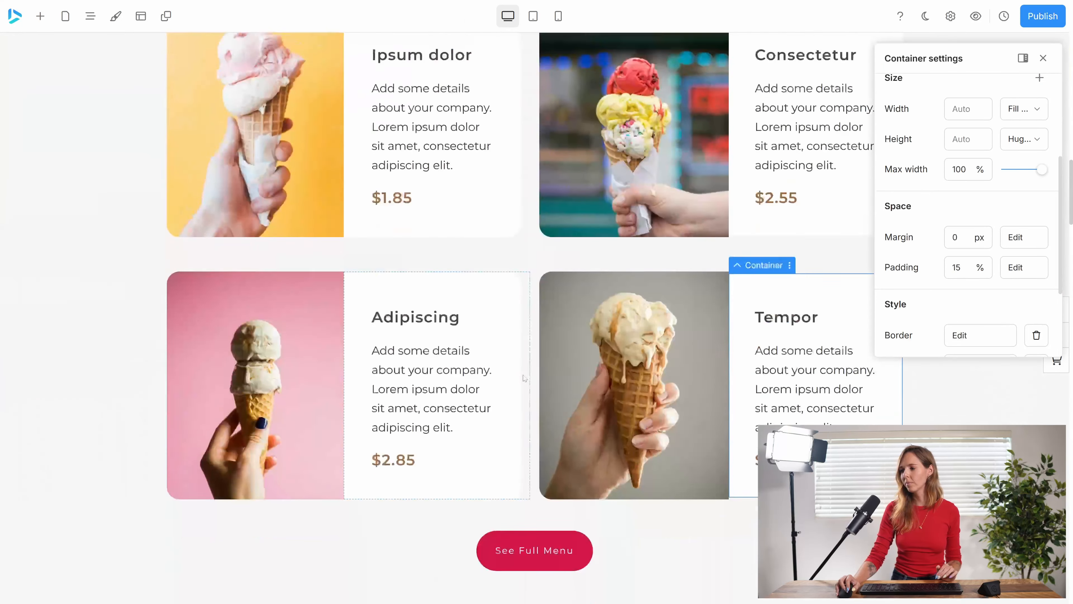
Check the stacking, corners and text spacing of the ice cream cards in the mobile view
{"action": "left_click", "coordinate": [558, 15]}
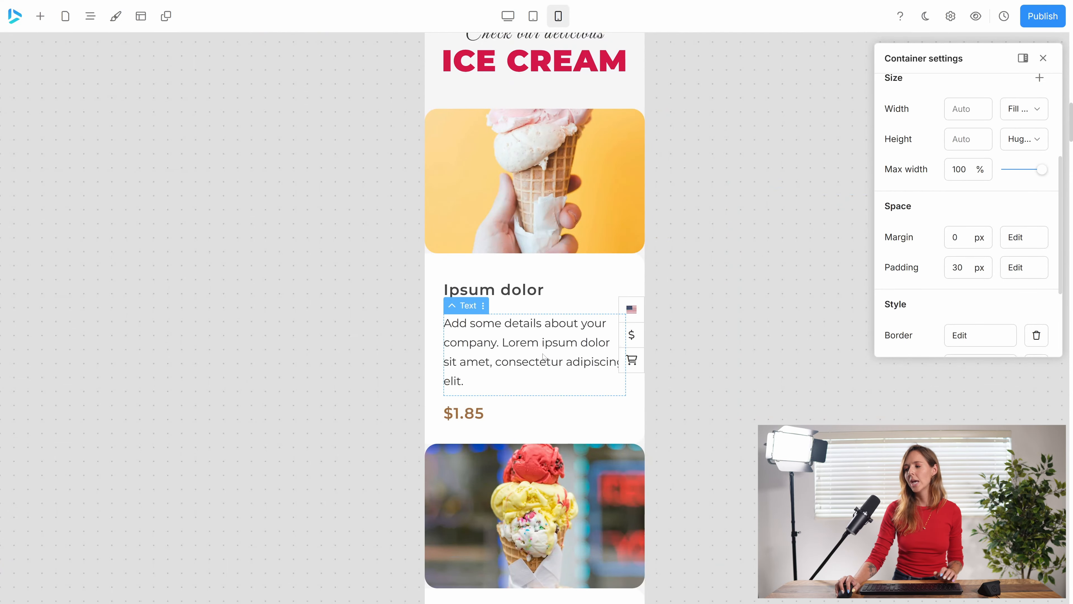
{"action": "scroll", "coordinate": [524, 313], "scroll_direction": "up", "scroll_amount": 6}
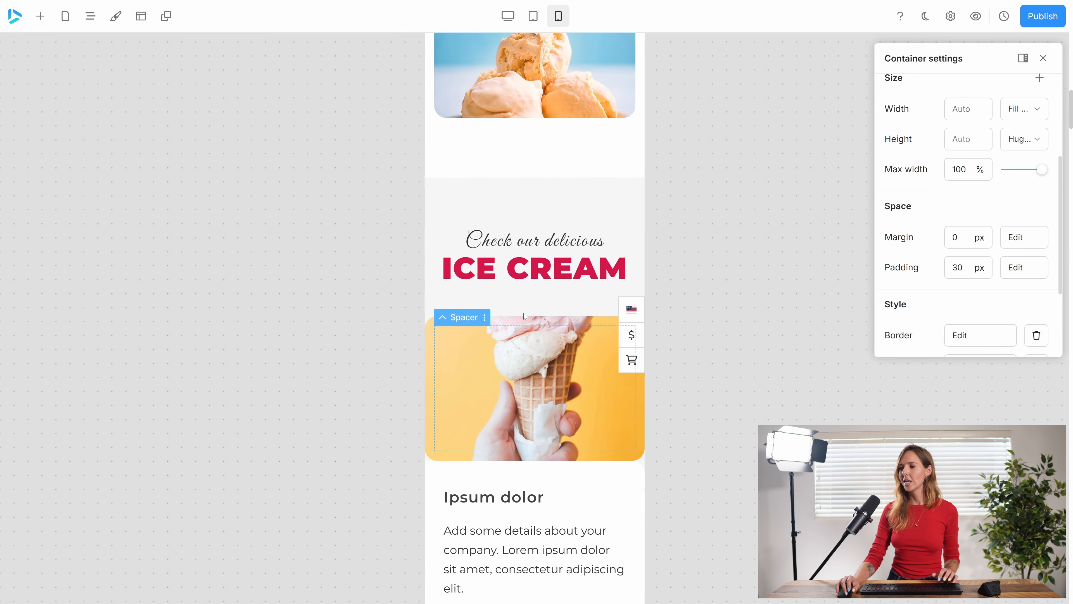
{"action": "scroll", "coordinate": [520, 319], "scroll_direction": "down", "scroll_amount": 10}
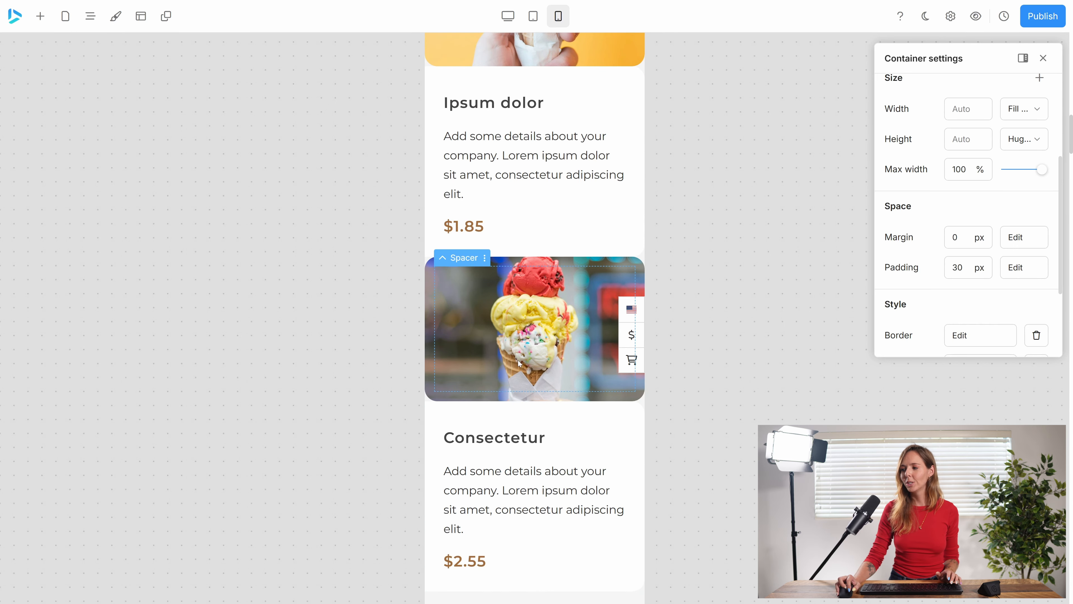
{"action": "scroll", "coordinate": [519, 362], "scroll_direction": "down", "scroll_amount": 10}
{"action": "scroll", "coordinate": [504, 372], "scroll_direction": "up", "scroll_amount": 6}
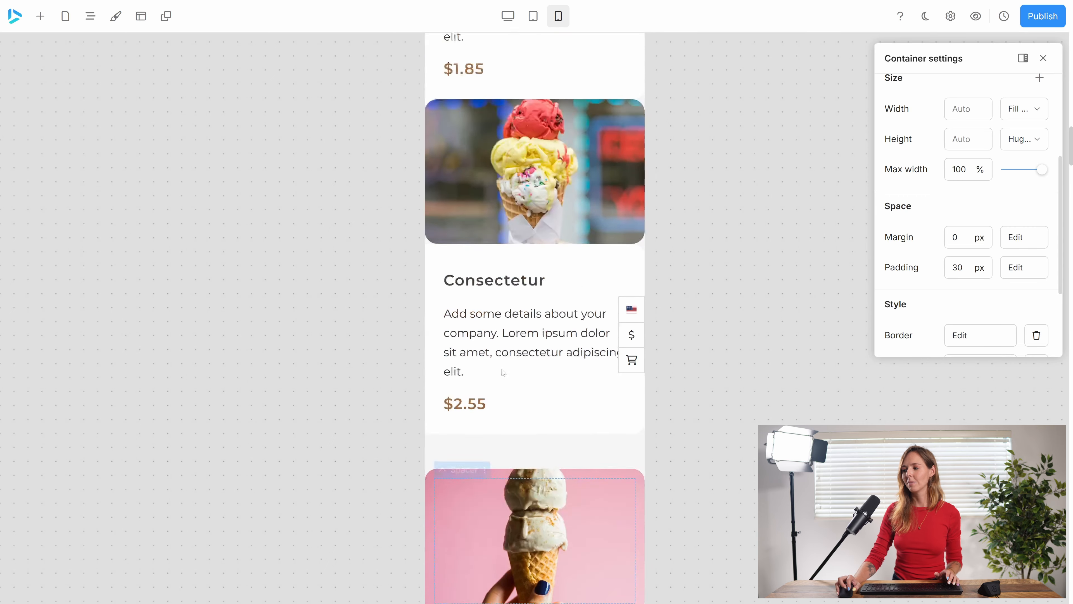
{"action": "scroll", "coordinate": [503, 372], "scroll_direction": "up", "scroll_amount": 12}
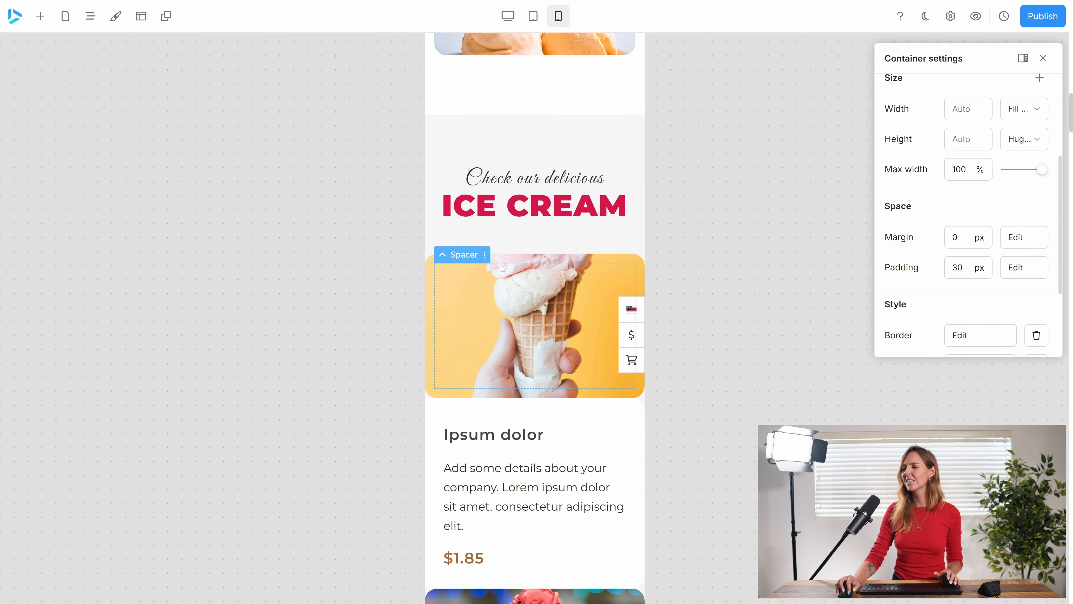
Return to the tablet view and set the margin of the "Ipsum dolor" image column to 10 px
{"action": "left_click", "coordinate": [534, 17]}
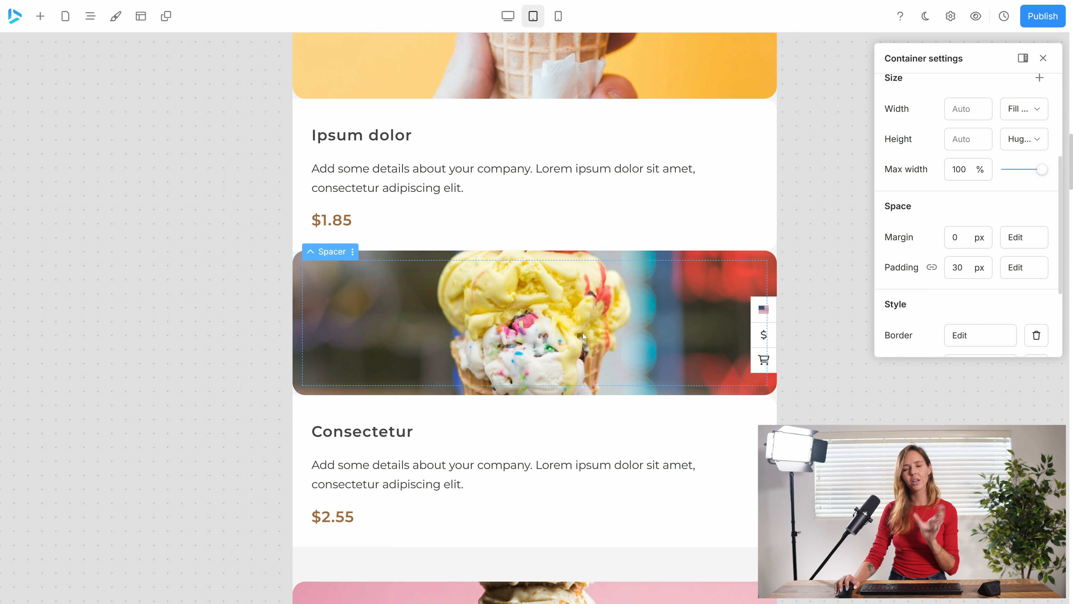
{"action": "scroll", "coordinate": [585, 334], "scroll_direction": "up", "scroll_amount": 4}
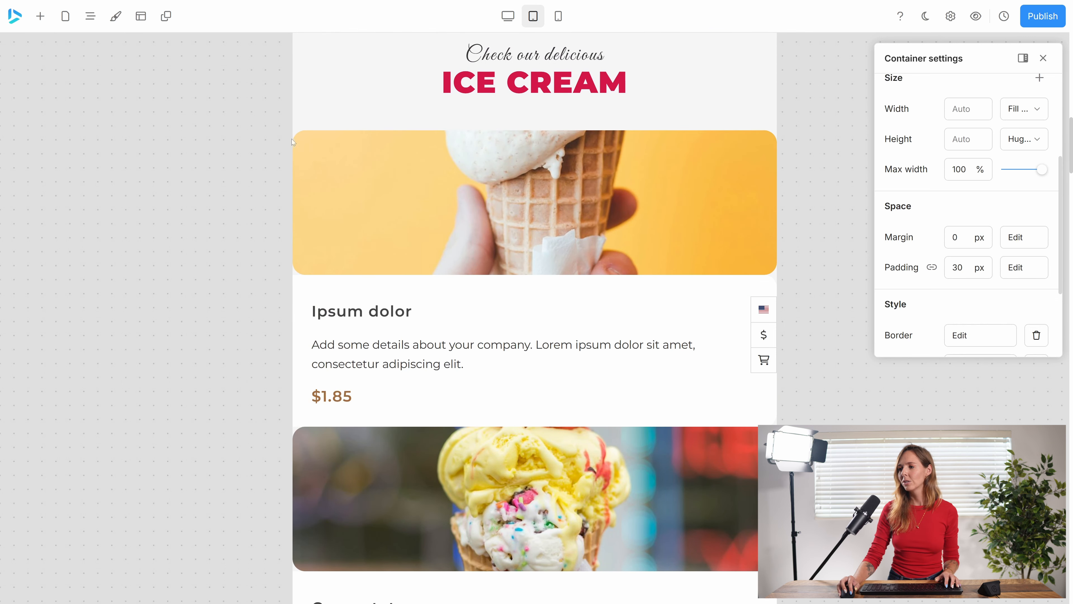
{"action": "left_click", "coordinate": [310, 131]}
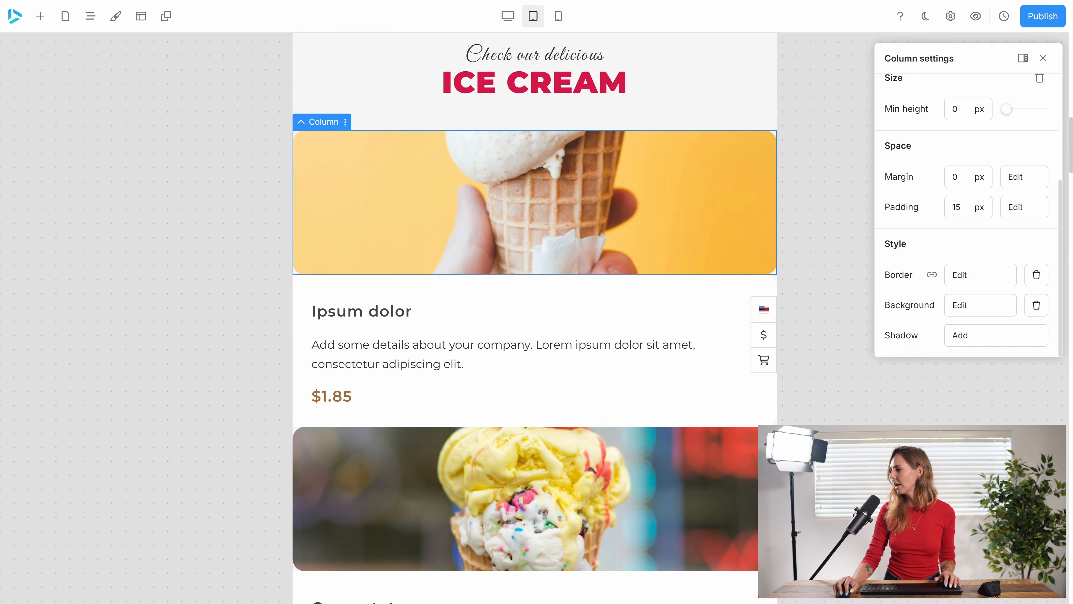
{"action": "left_click", "coordinate": [952, 176]}
{"action": "type", "text": "1"}
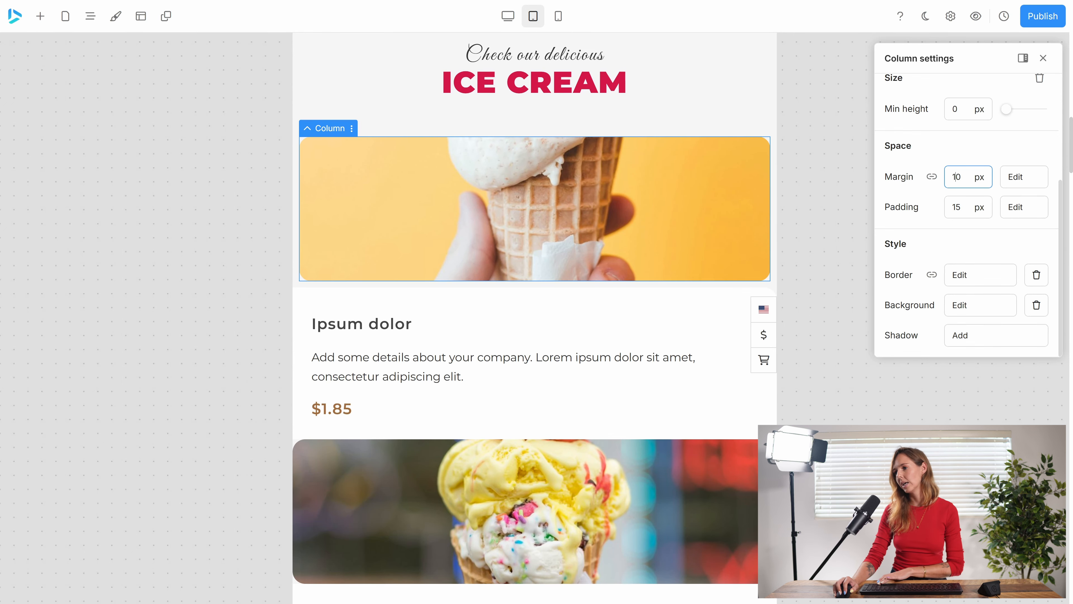
Set the margin of the "Consectetur" image column to 10 px
{"action": "left_click", "coordinate": [739, 444]}
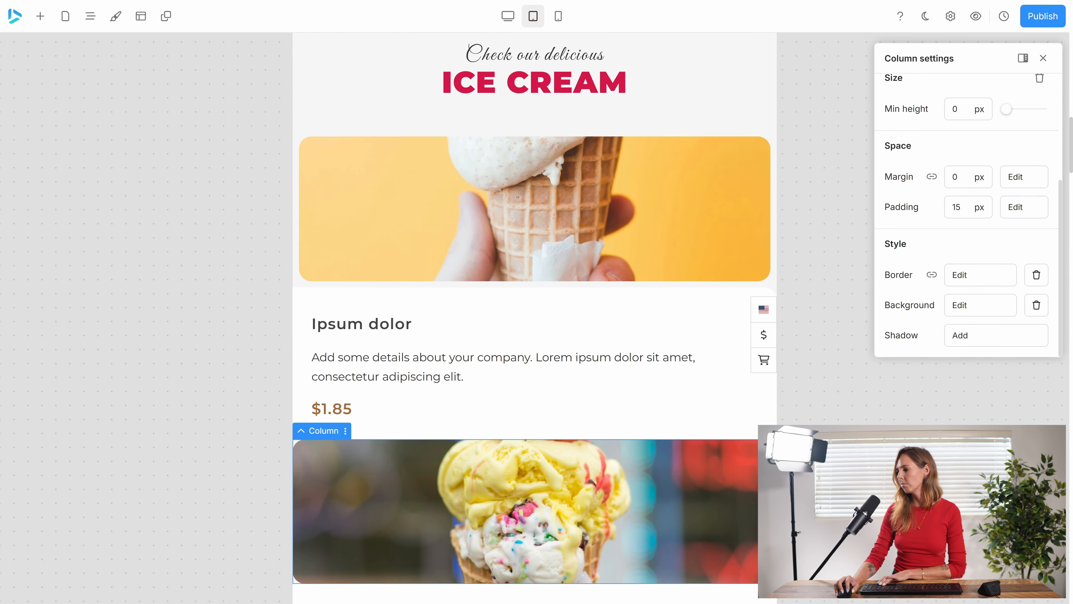
{"action": "left_click", "coordinate": [956, 176]}
{"action": "type", "text": "10"}
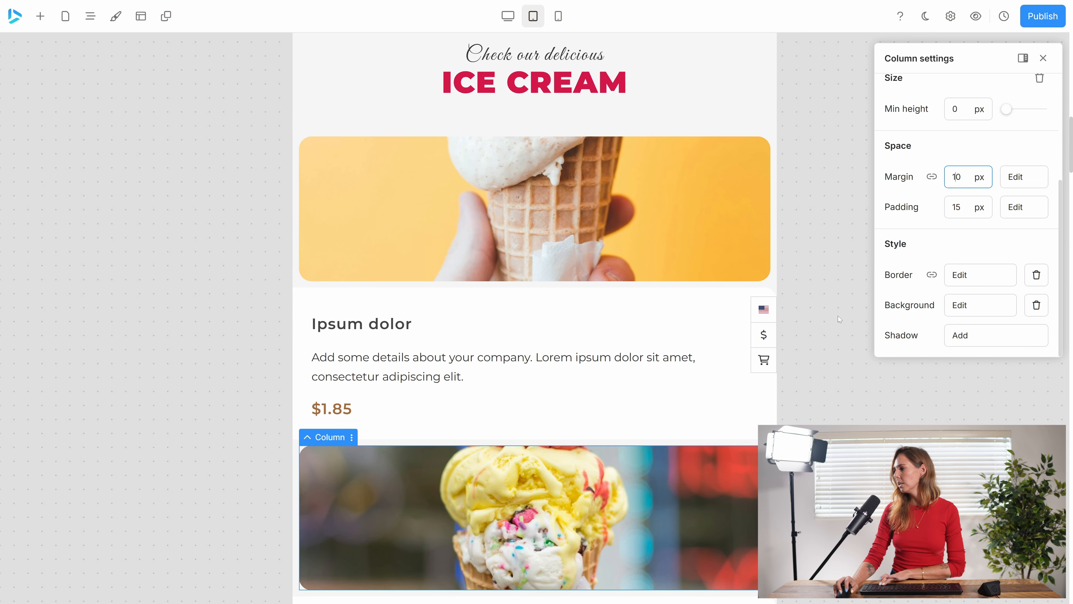
Set the margin of the "Adipiscing" image column to 10 px
{"action": "scroll", "coordinate": [549, 332], "scroll_direction": "down", "scroll_amount": 5}
{"action": "scroll", "coordinate": [490, 395], "scroll_direction": "down", "scroll_amount": 3}
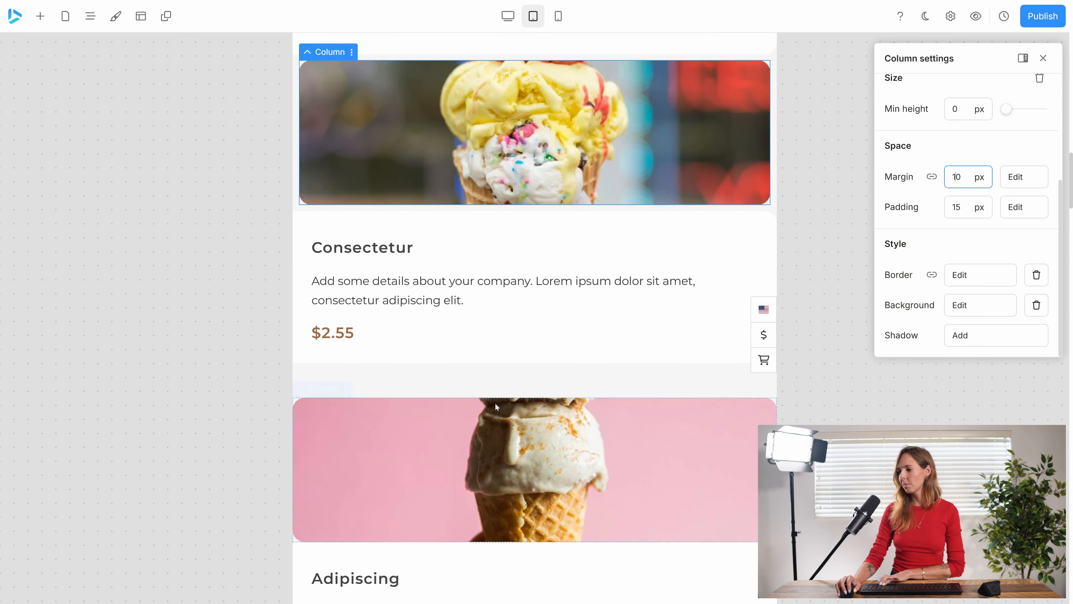
{"action": "left_click", "coordinate": [438, 406]}
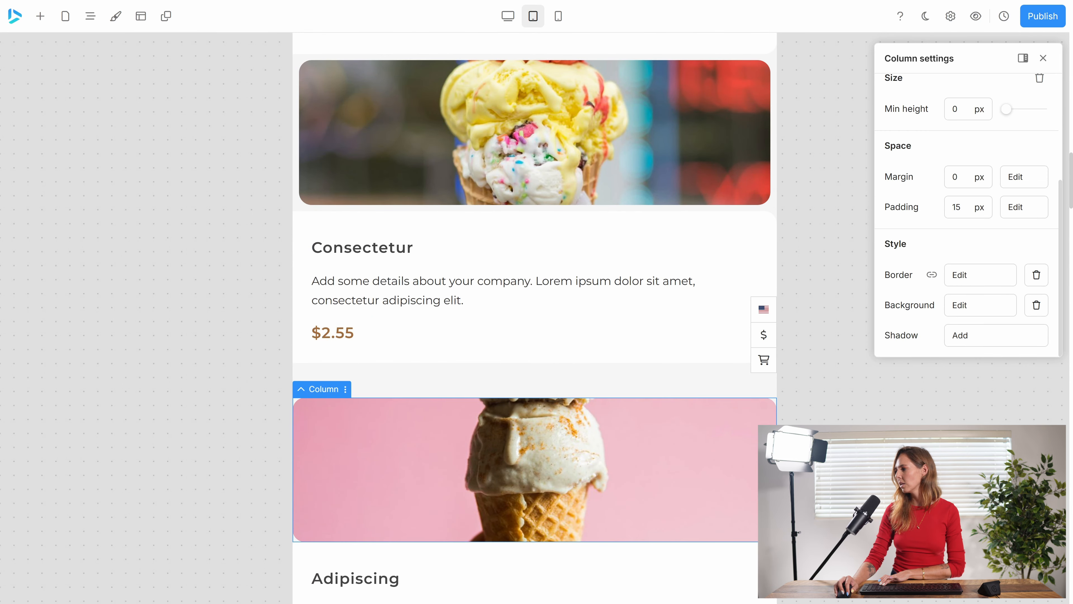
{"action": "left_click", "coordinate": [952, 177]}
{"action": "type", "text": "1"}
Set the margin of the "Tempor" image column to 10 px
{"action": "scroll", "coordinate": [524, 379], "scroll_direction": "down", "scroll_amount": 6}
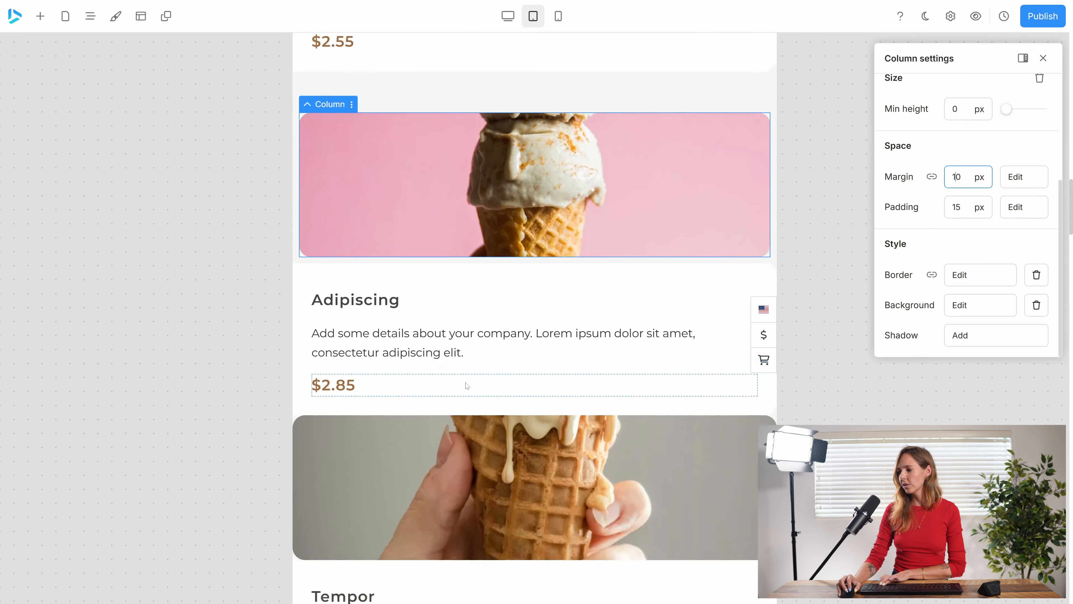
{"action": "scroll", "coordinate": [467, 386], "scroll_direction": "down", "scroll_amount": 2}
{"action": "left_click", "coordinate": [301, 373]}
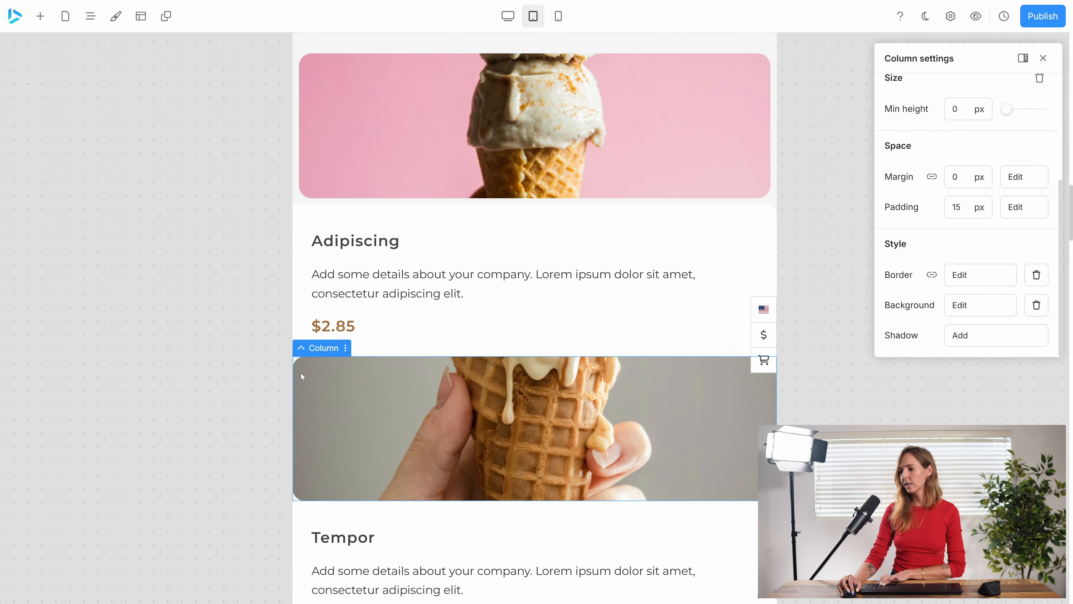
{"action": "left_click", "coordinate": [952, 177]}
{"action": "type", "text": "1"}
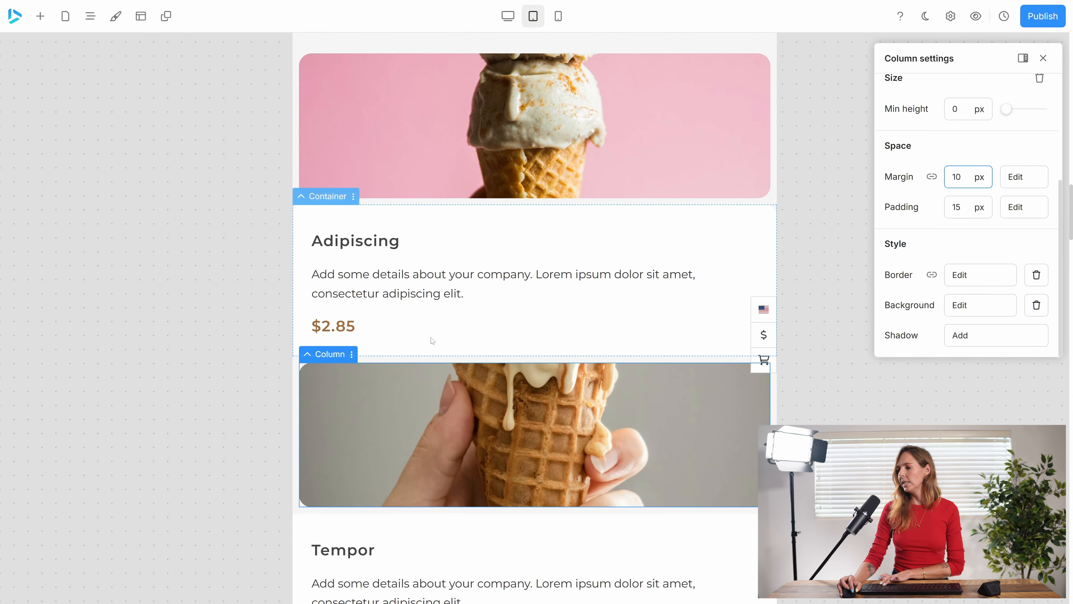
Review the image margins of the ice cream cards in the tablet view and in the mobile view
{"action": "scroll", "coordinate": [435, 340], "scroll_direction": "down", "scroll_amount": 8}
{"action": "scroll", "coordinate": [448, 337], "scroll_direction": "up", "scroll_amount": 6}
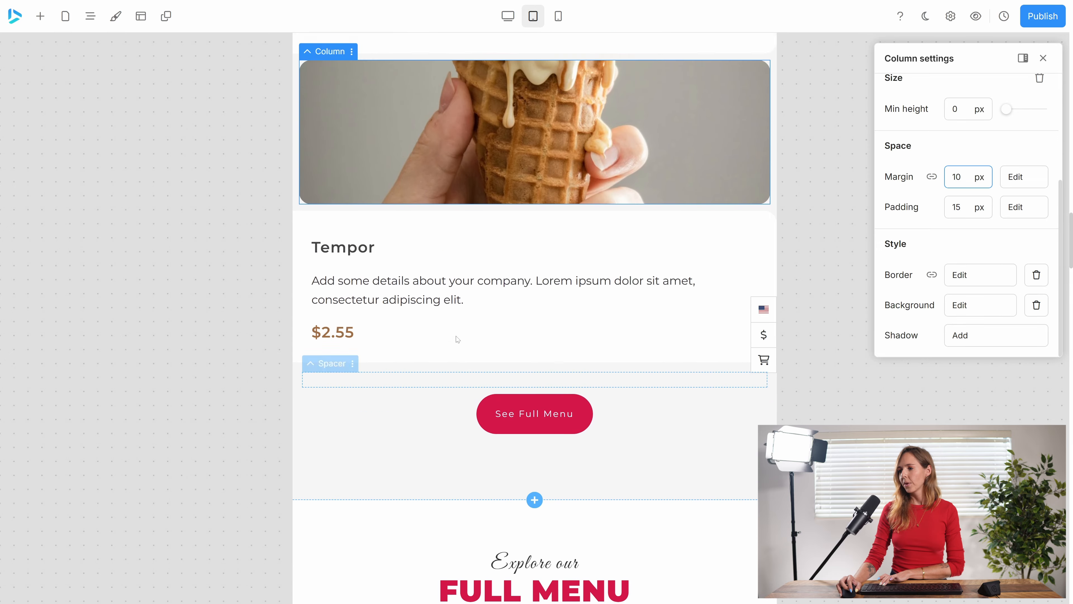
{"action": "left_click", "coordinate": [558, 17]}
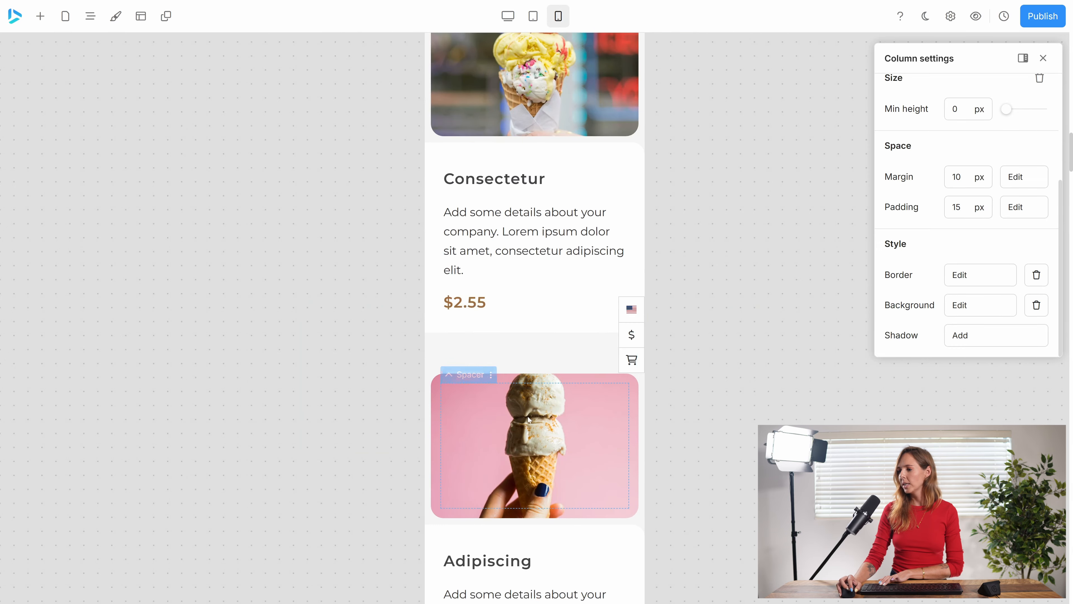
{"action": "scroll", "coordinate": [592, 342], "scroll_direction": "up", "scroll_amount": 8}
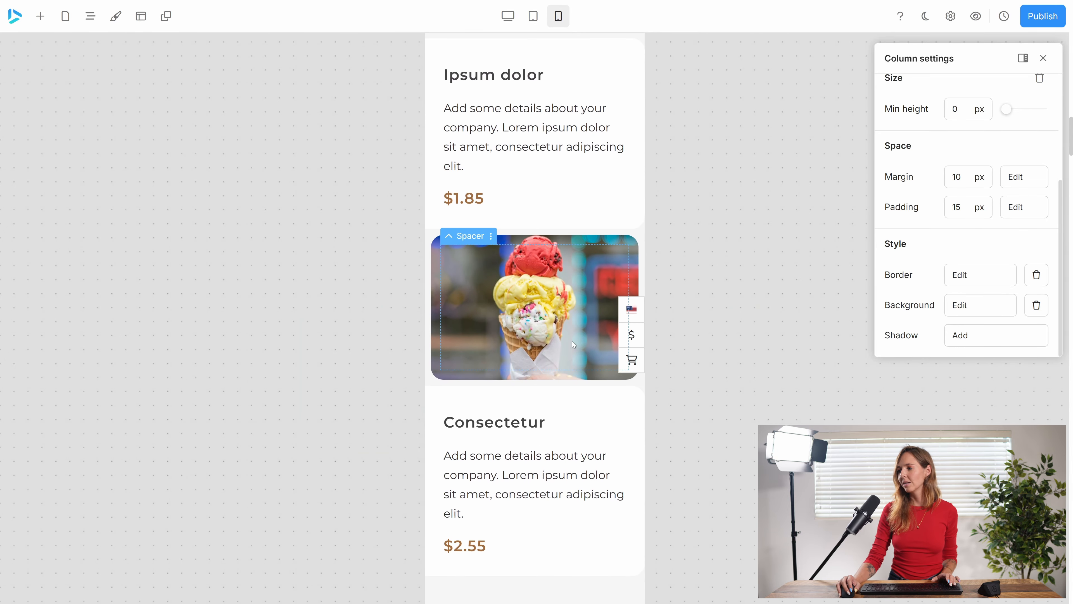
{"action": "scroll", "coordinate": [570, 344], "scroll_direction": "up", "scroll_amount": 5}
{"action": "scroll", "coordinate": [559, 344], "scroll_direction": "down", "scroll_amount": 14}
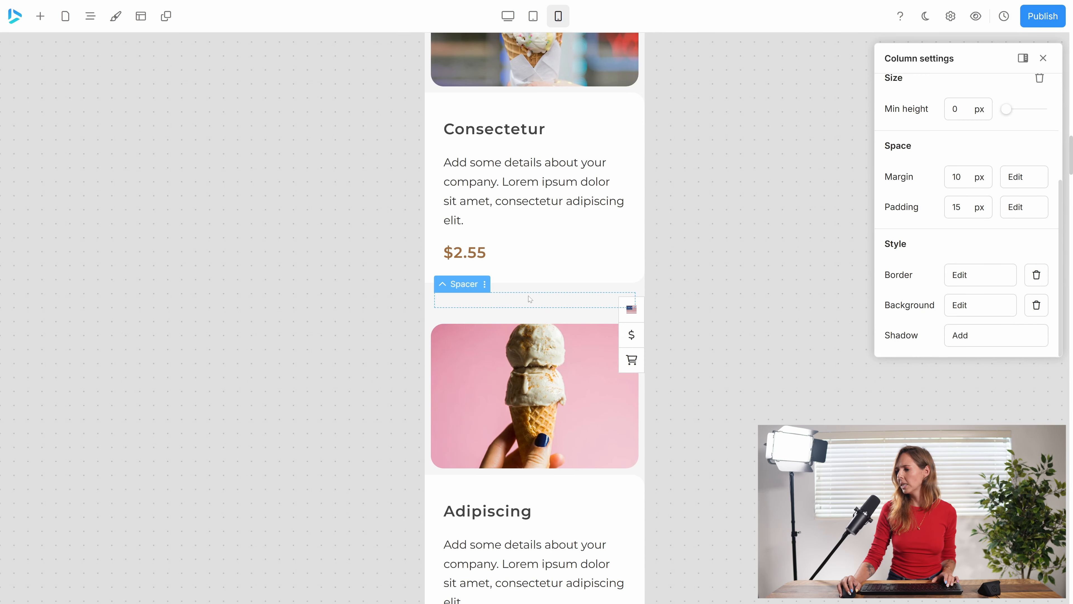
In the tablet view, hide the empty spacer row between the "Consectetur" and "Adipiscing" cards
{"action": "scroll", "coordinate": [530, 299], "scroll_direction": "up", "scroll_amount": 3}
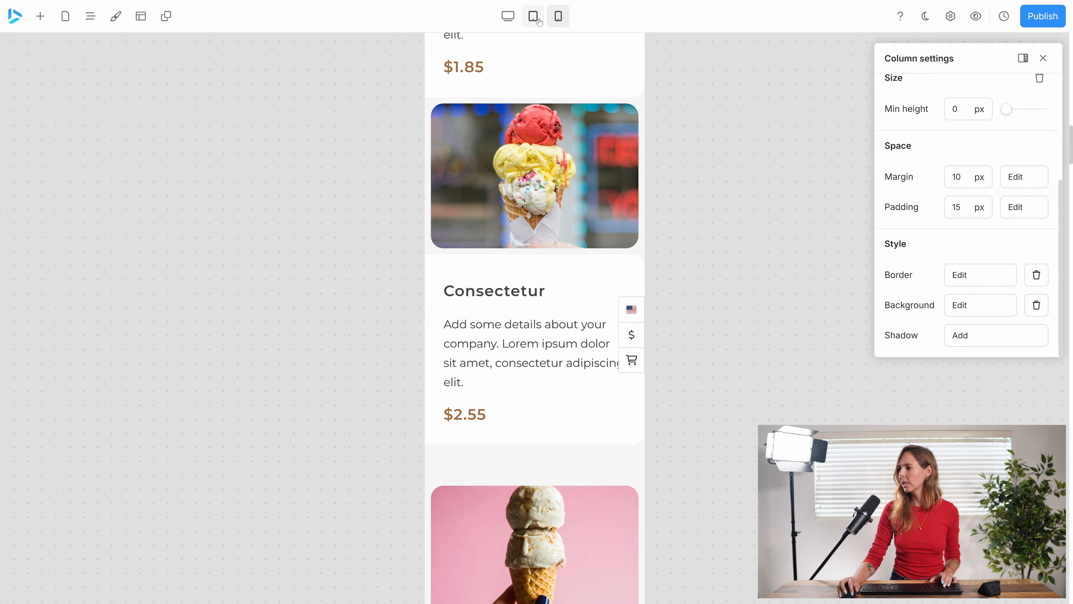
{"action": "left_click", "coordinate": [533, 16]}
{"action": "scroll", "coordinate": [568, 400], "scroll_direction": "down", "scroll_amount": 6}
{"action": "scroll", "coordinate": [585, 403], "scroll_direction": "up", "scroll_amount": 1}
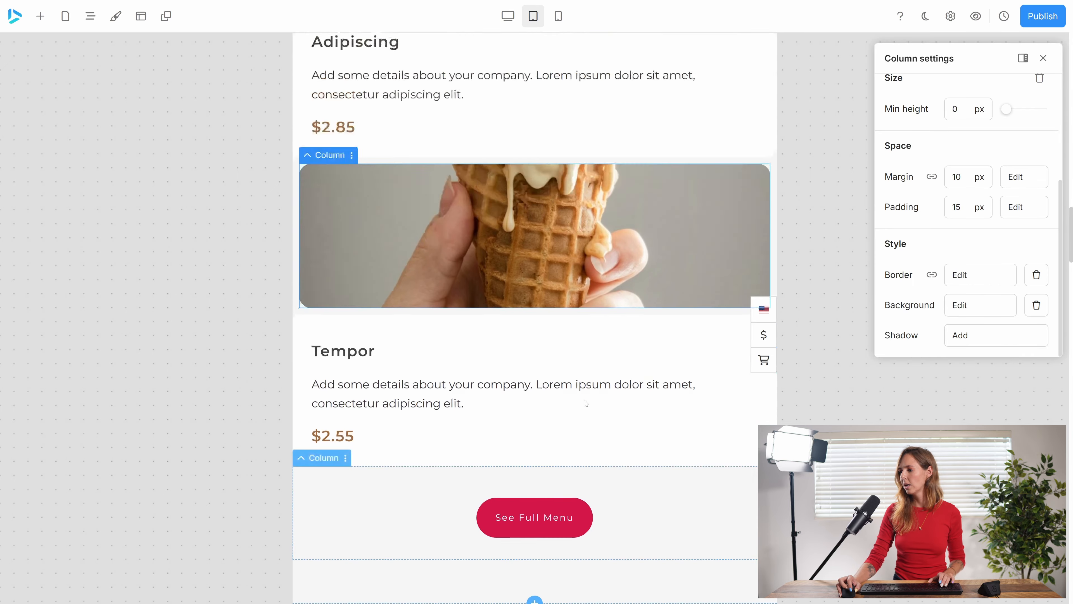
{"action": "scroll", "coordinate": [586, 403], "scroll_direction": "up", "scroll_amount": 20}
{"action": "scroll", "coordinate": [589, 397], "scroll_direction": "down", "scroll_amount": 5}
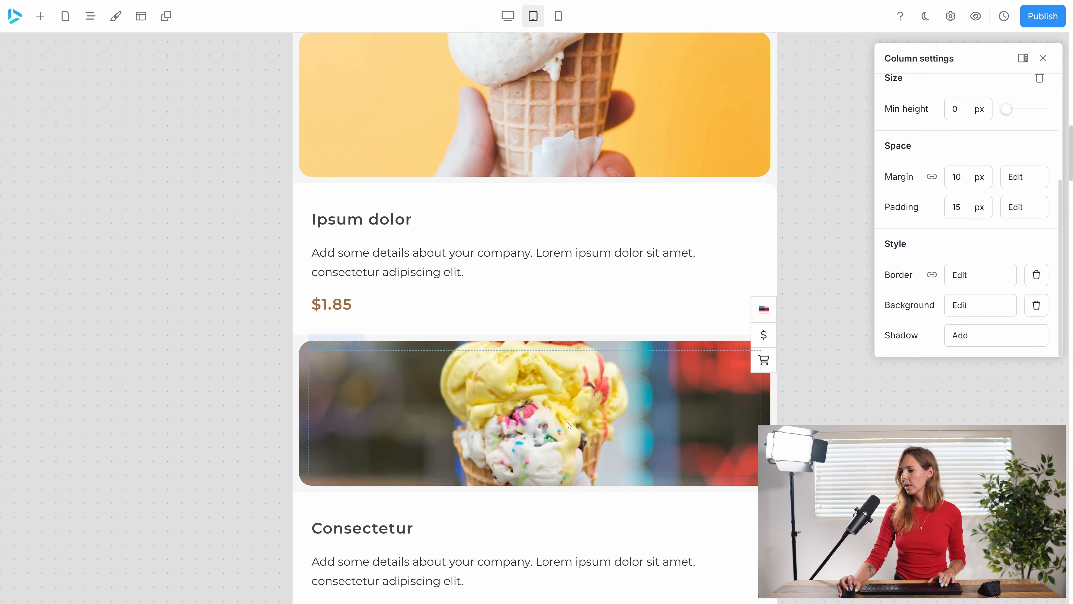
{"action": "scroll", "coordinate": [567, 422], "scroll_direction": "down", "scroll_amount": 5}
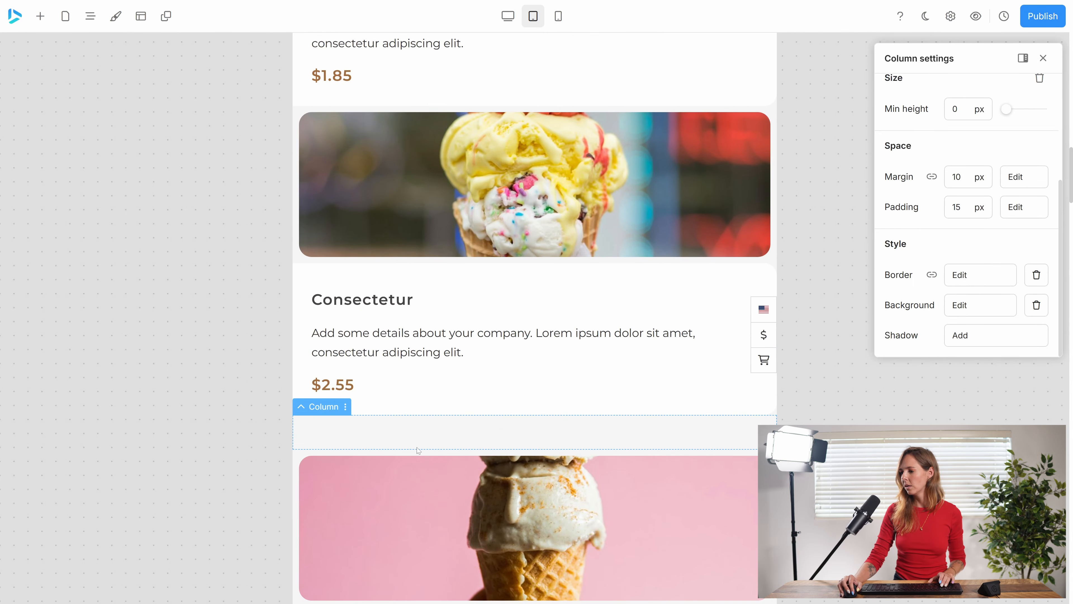
{"action": "left_click", "coordinate": [402, 444]}
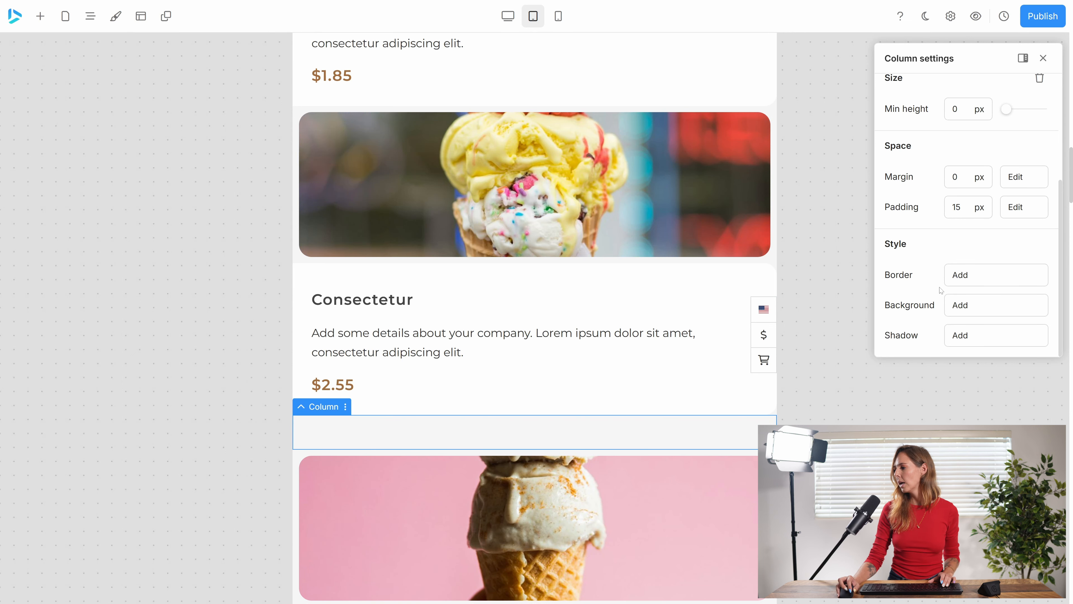
{"action": "scroll", "coordinate": [919, 301], "scroll_direction": "up", "scroll_amount": 2}
{"action": "scroll", "coordinate": [917, 301], "scroll_direction": "down", "scroll_amount": 2}
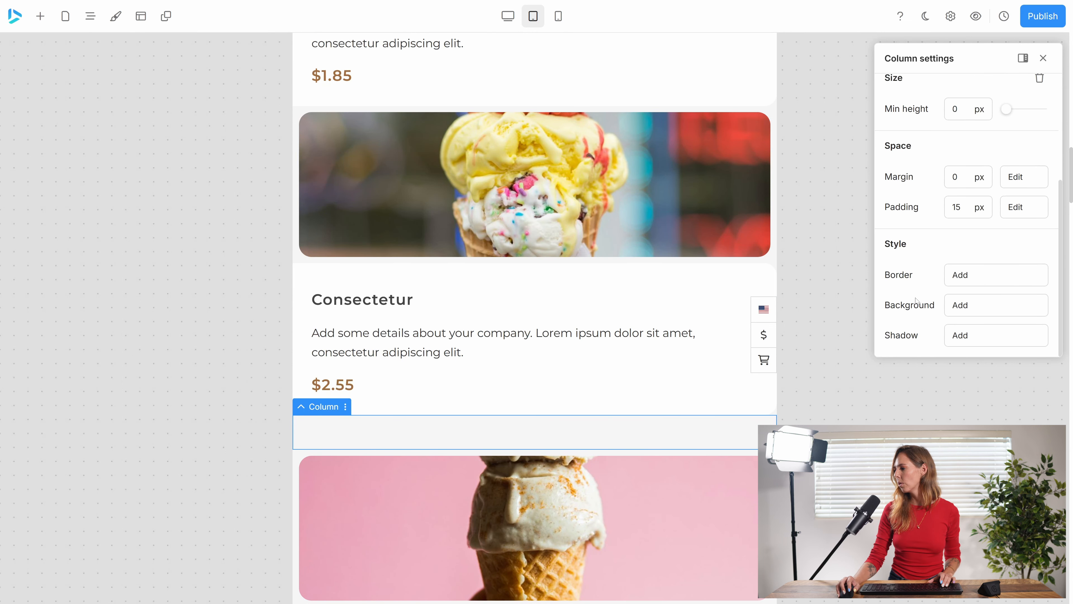
{"action": "scroll", "coordinate": [474, 297], "scroll_direction": "down", "scroll_amount": 3}
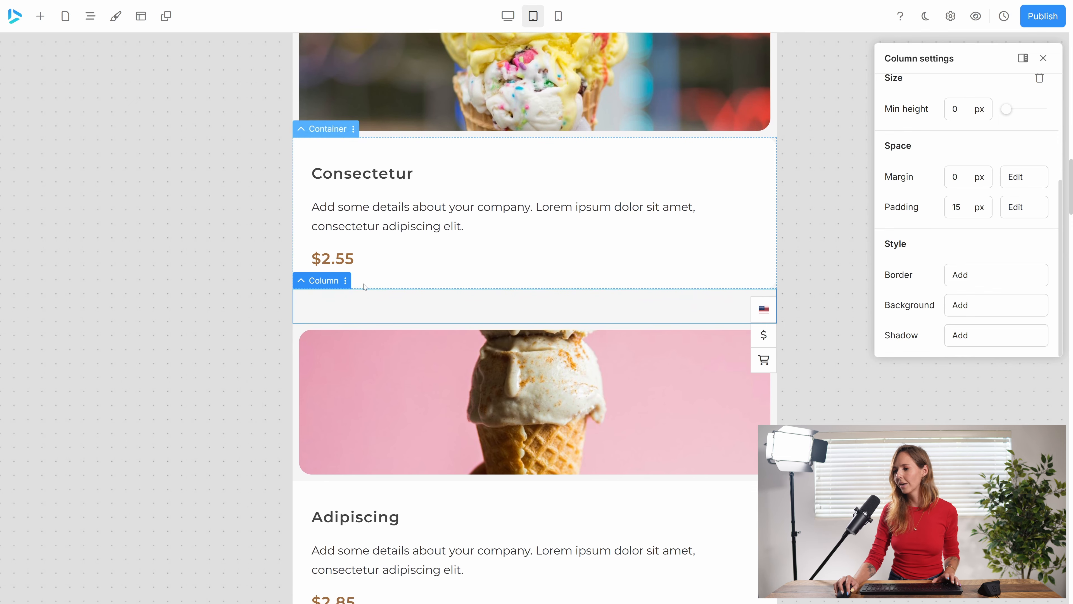
{"action": "left_click", "coordinate": [301, 282]}
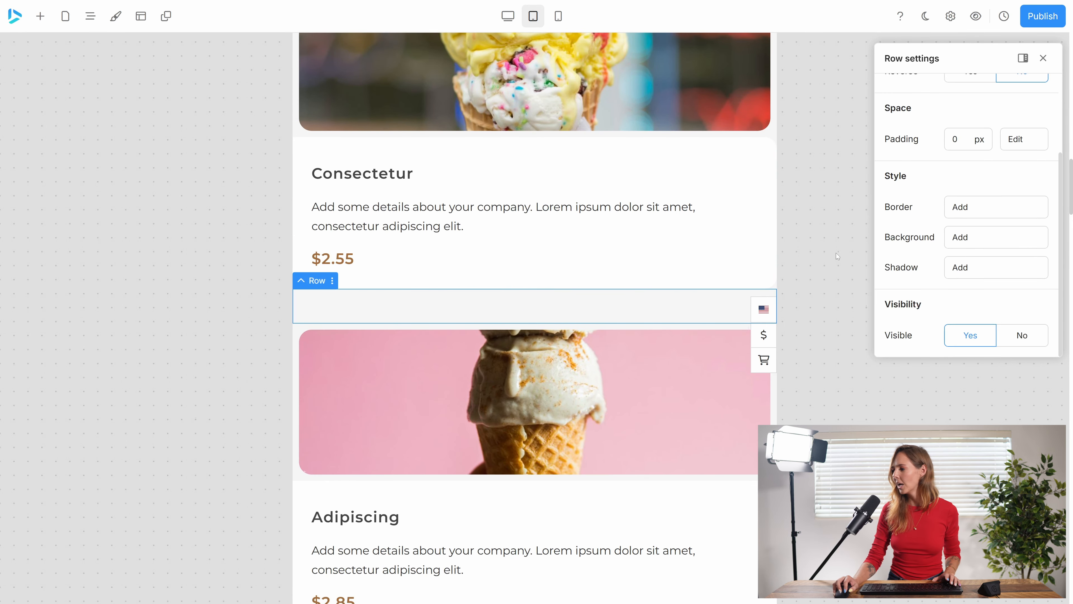
{"action": "left_click", "coordinate": [1018, 335]}
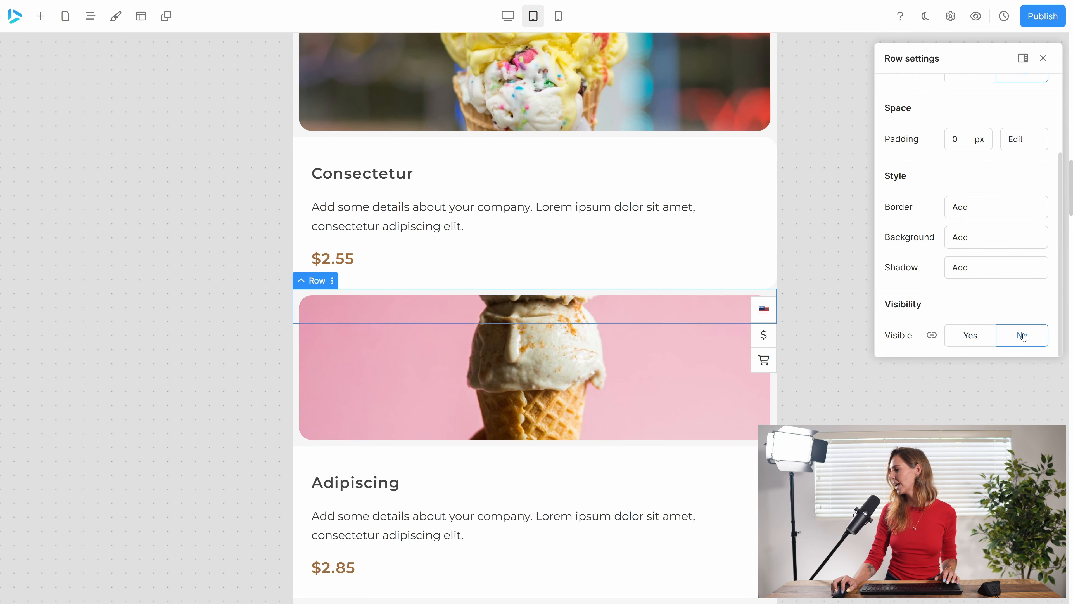
Check the spacing between the ice cream cards in the tablet, desktop and mobile views
{"action": "scroll", "coordinate": [535, 323], "scroll_direction": "up", "scroll_amount": 12}
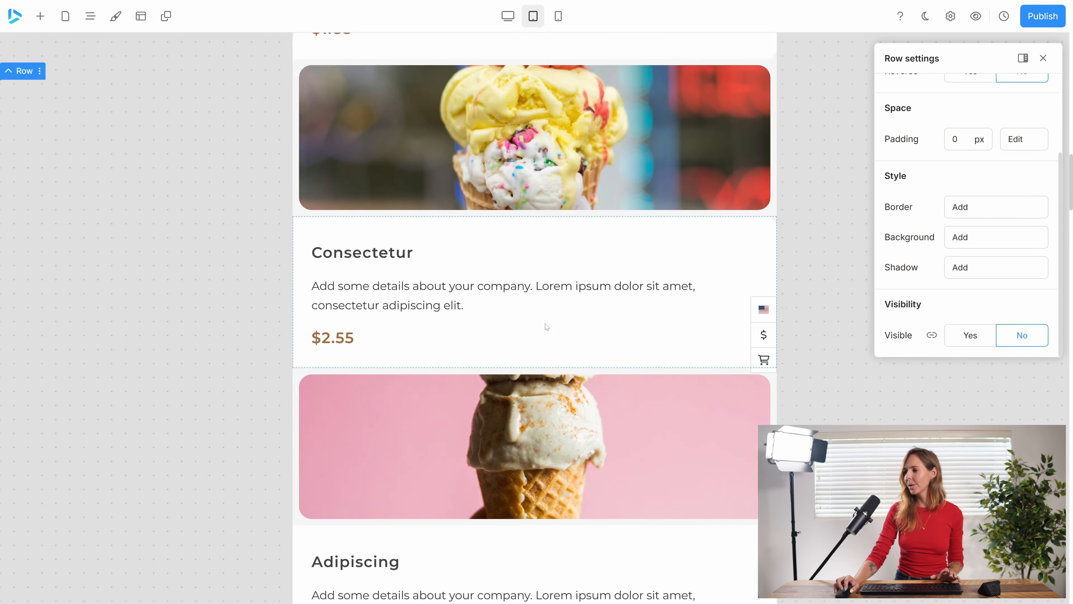
{"action": "scroll", "coordinate": [535, 323], "scroll_direction": "down", "scroll_amount": 16}
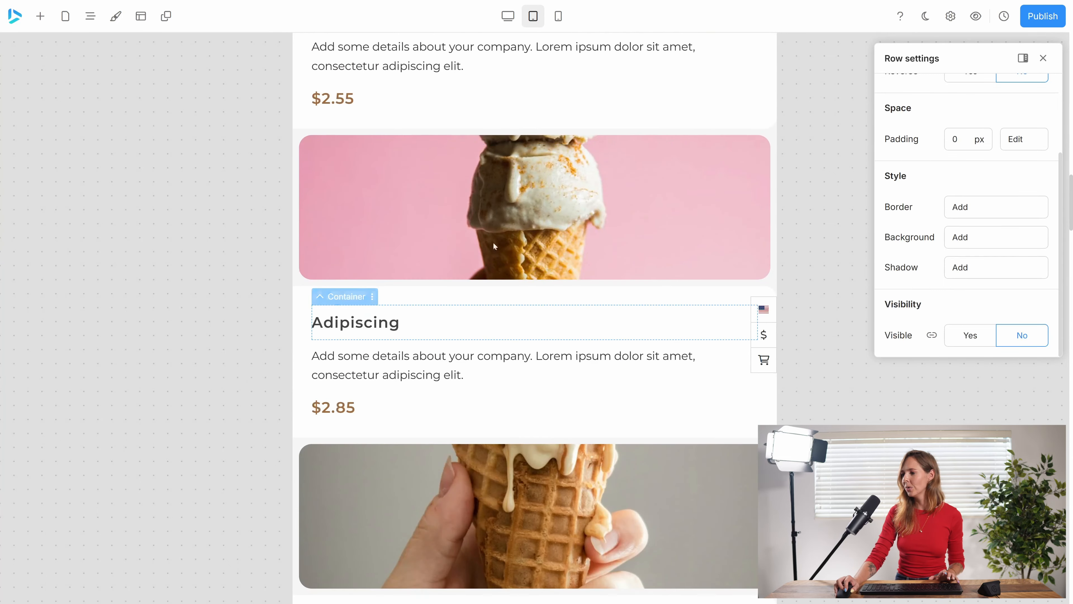
{"action": "left_click", "coordinate": [508, 17]}
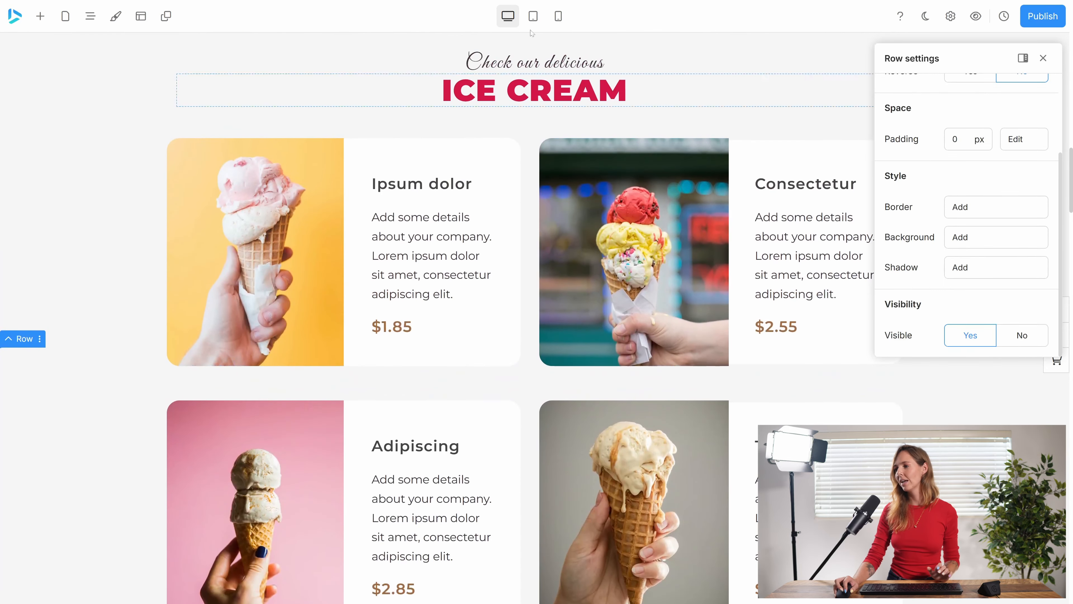
{"action": "left_click", "coordinate": [558, 16]}
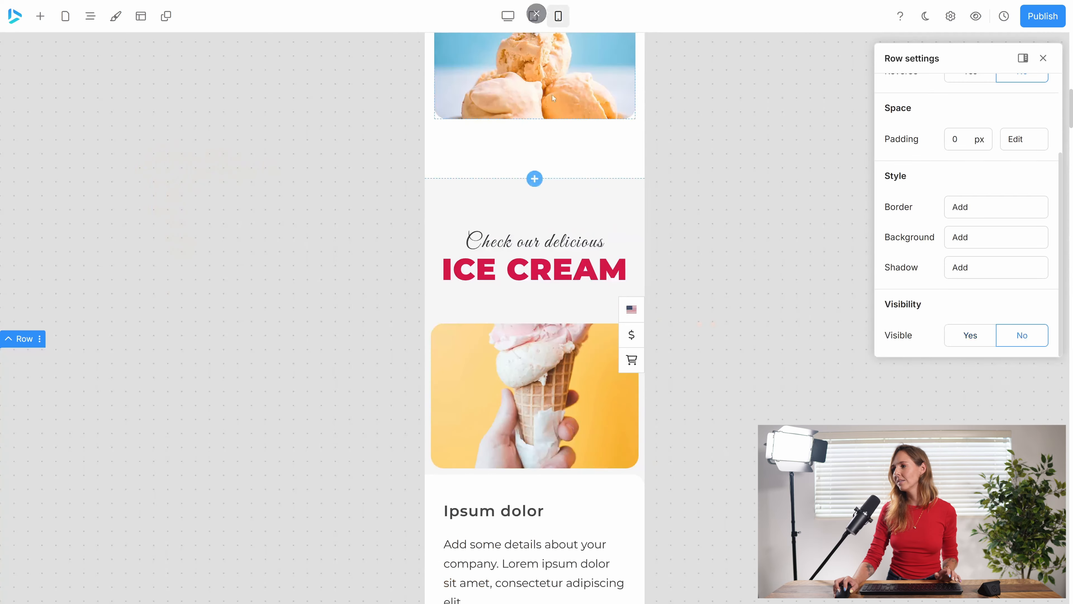
{"action": "scroll", "coordinate": [571, 303], "scroll_direction": "down", "scroll_amount": 5}
{"action": "scroll", "coordinate": [571, 304], "scroll_direction": "down", "scroll_amount": 20}
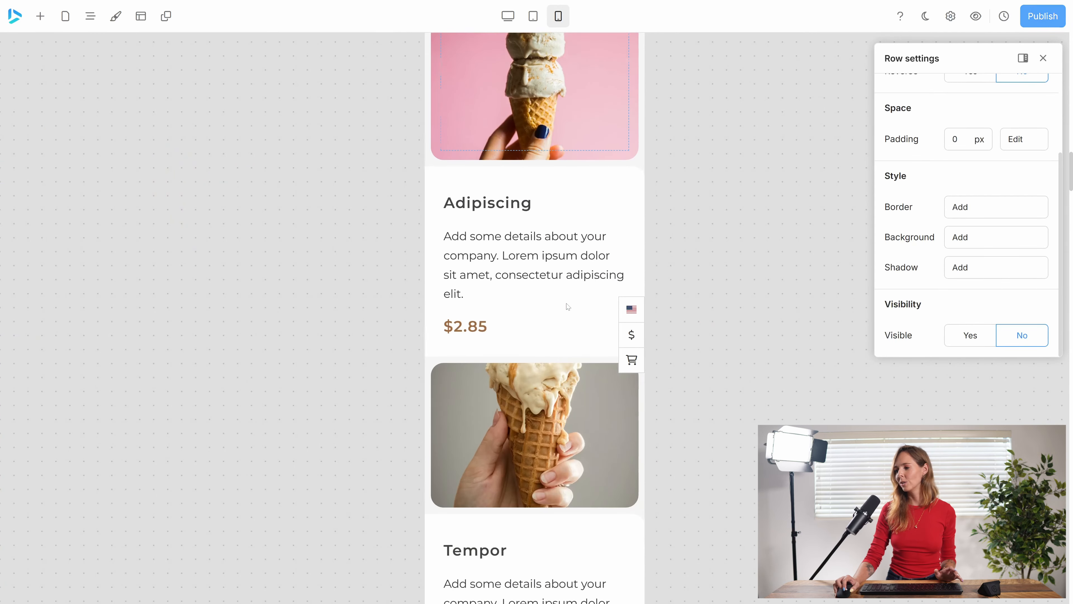
Review the menu lists in the mobile view, from Starters down to the "Fresh Ingredients" section
{"action": "scroll", "coordinate": [571, 307], "scroll_direction": "down", "scroll_amount": 1}
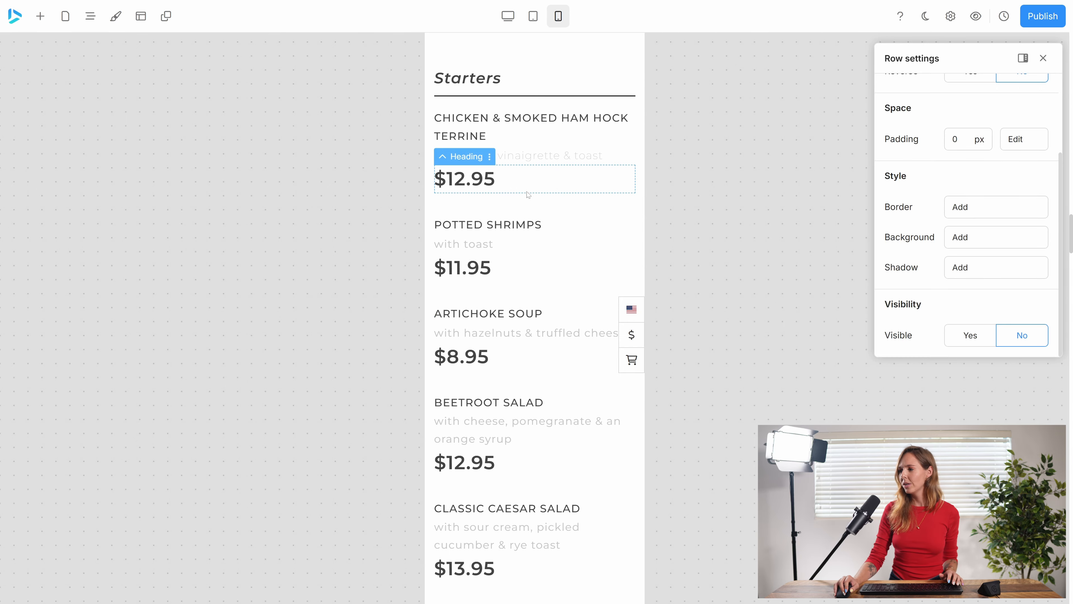
{"action": "scroll", "coordinate": [528, 195], "scroll_direction": "up", "scroll_amount": 5}
{"action": "scroll", "coordinate": [527, 194], "scroll_direction": "down", "scroll_amount": 15}
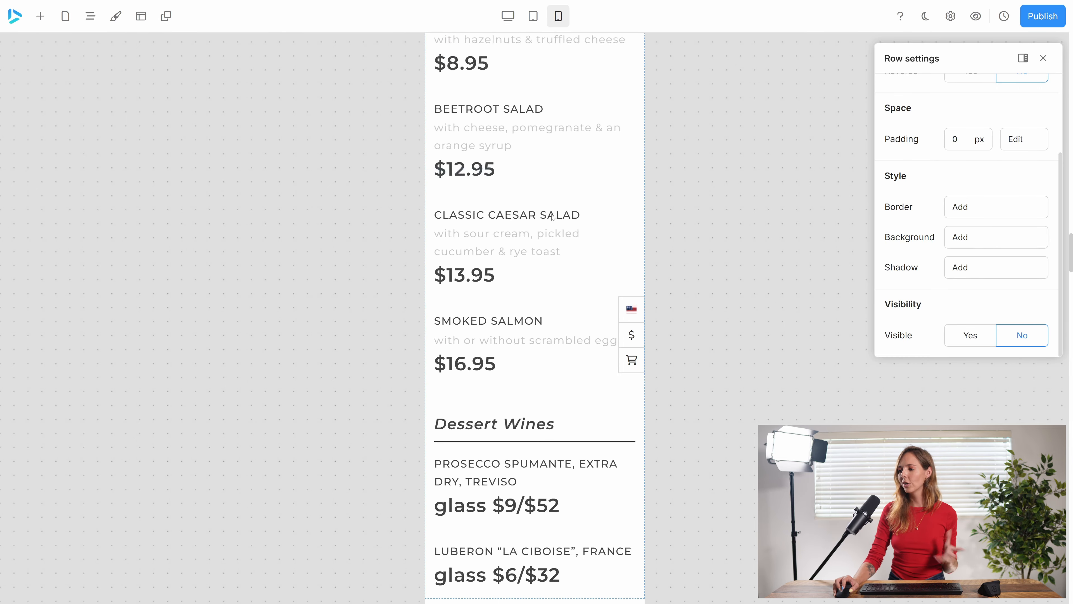
{"action": "scroll", "coordinate": [557, 225], "scroll_direction": "down", "scroll_amount": 17}
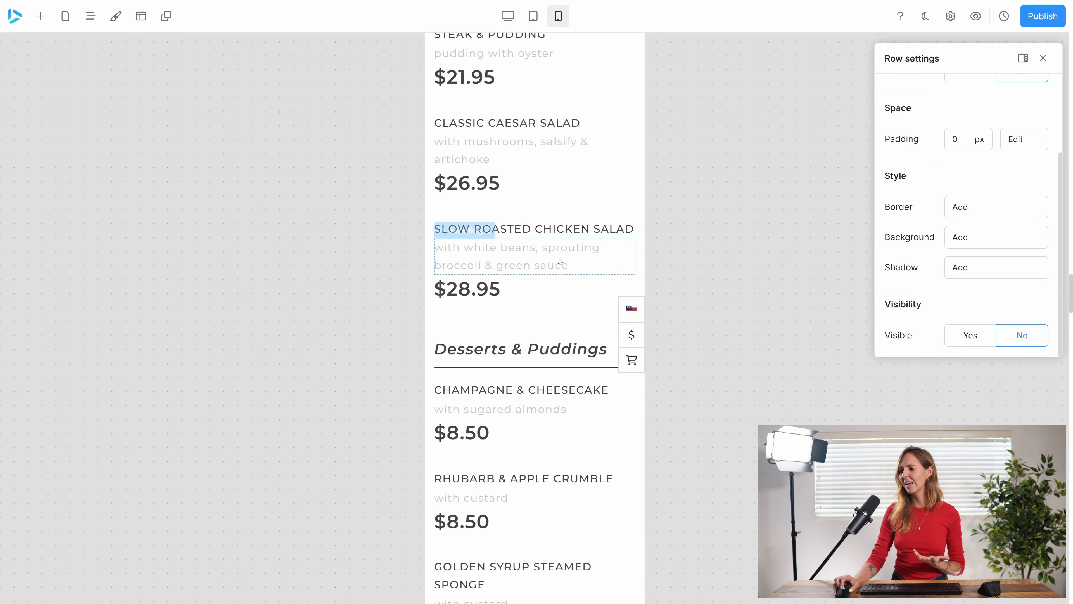
{"action": "scroll", "coordinate": [559, 260], "scroll_direction": "down", "scroll_amount": 14}
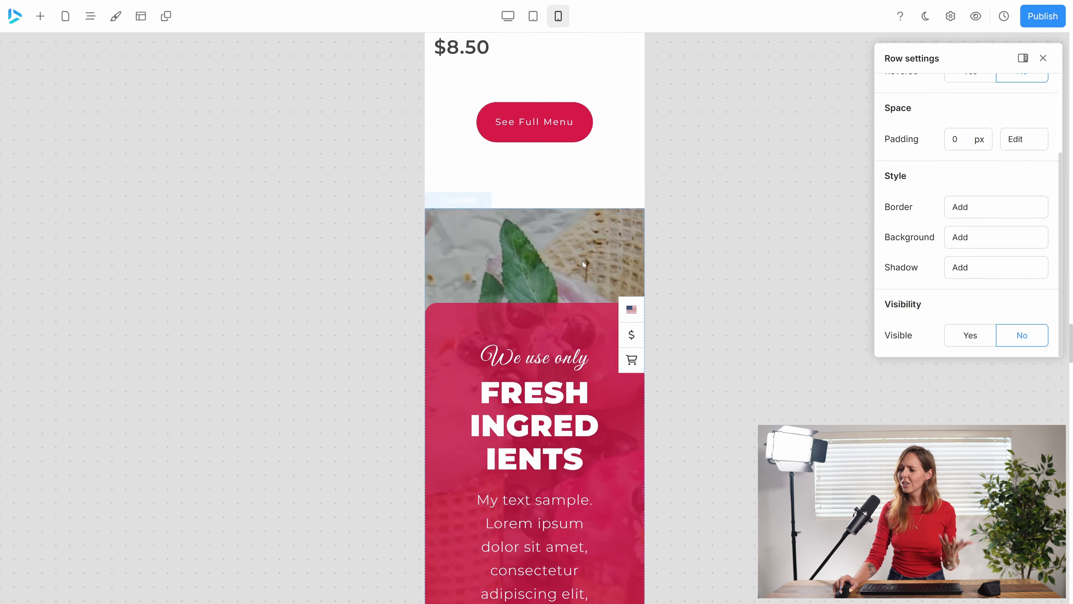
{"action": "scroll", "coordinate": [567, 273], "scroll_direction": "down", "scroll_amount": 4}
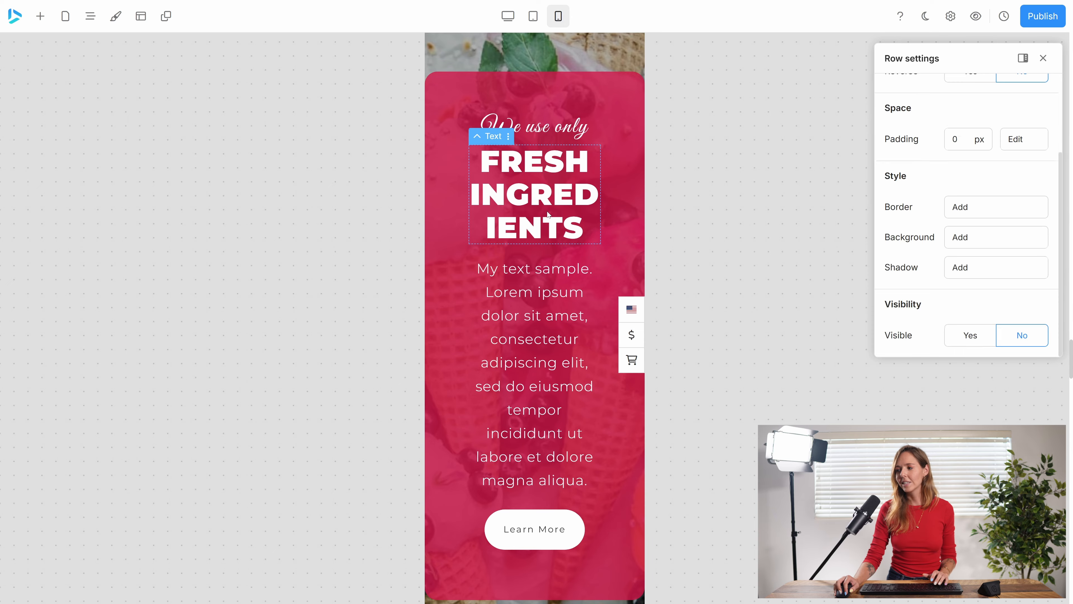
Select the "FRESH INGREDIENTS" heading and compare how it wraps in the tablet and mobile views
{"action": "left_click", "coordinate": [548, 214]}
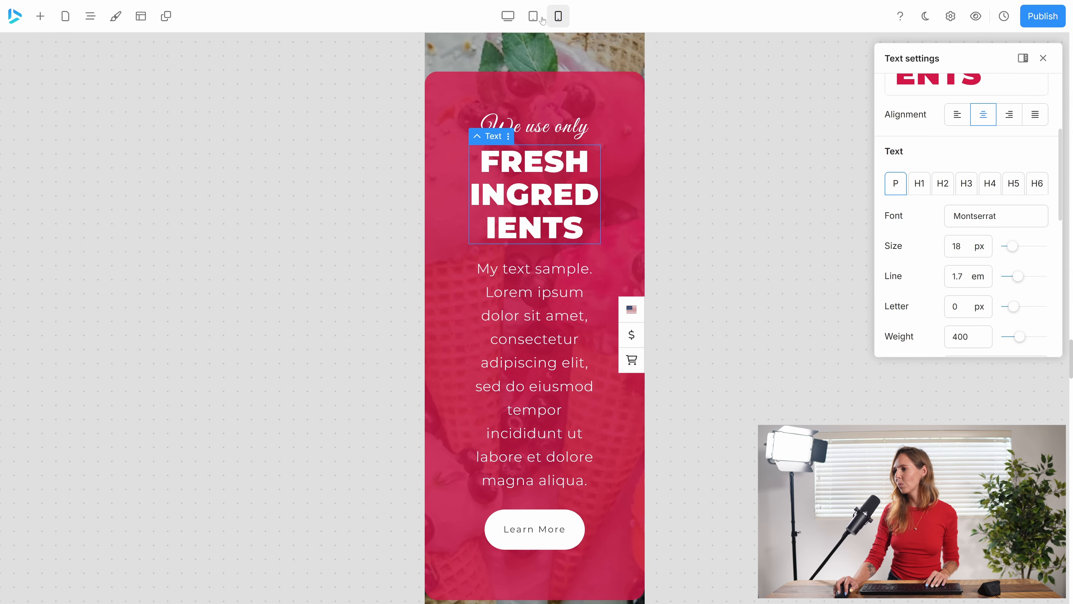
{"action": "left_click", "coordinate": [533, 17]}
{"action": "scroll", "coordinate": [535, 279], "scroll_direction": "down", "scroll_amount": 10}
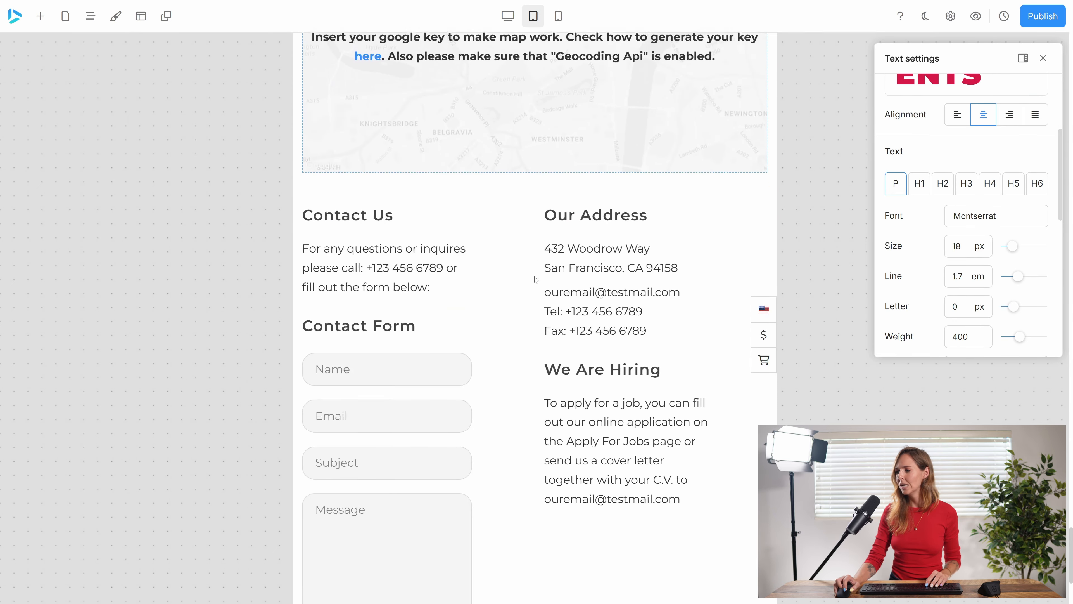
{"action": "scroll", "coordinate": [536, 279], "scroll_direction": "up", "scroll_amount": 15}
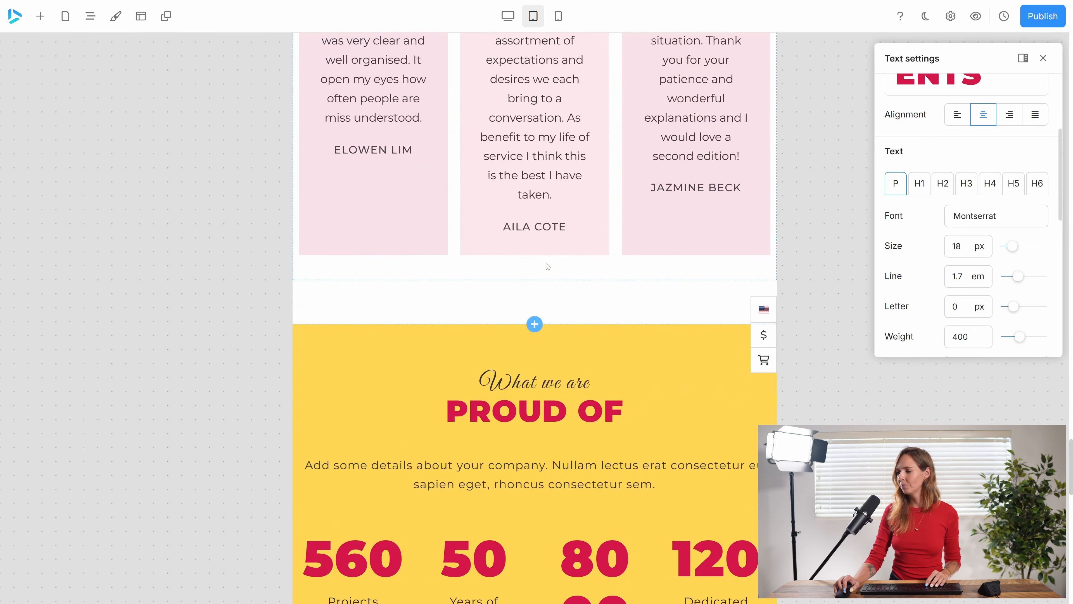
{"action": "scroll", "coordinate": [557, 265], "scroll_direction": "up", "scroll_amount": 10}
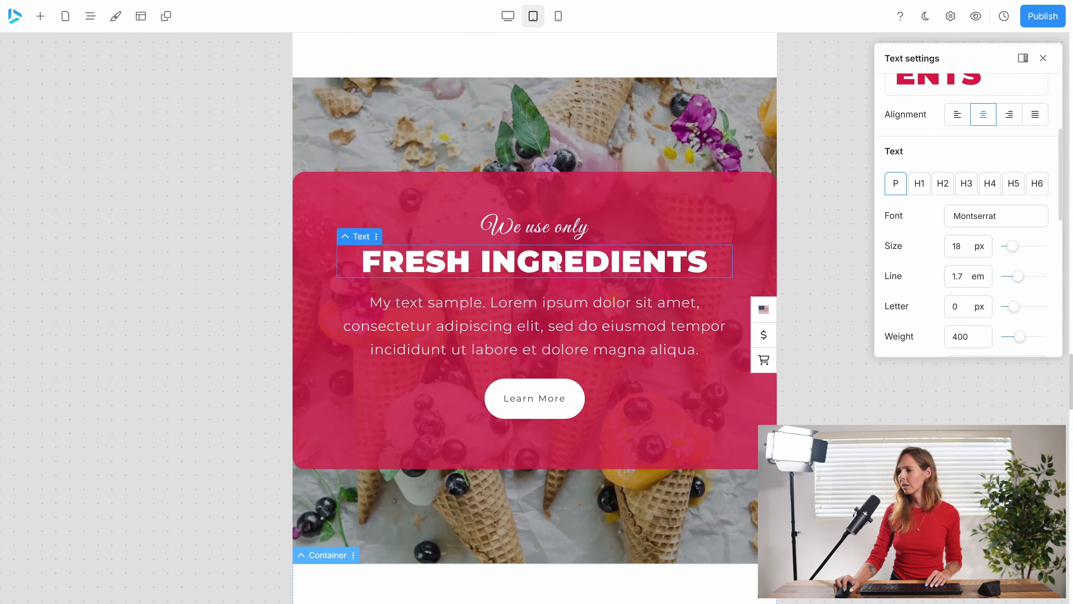
{"action": "left_click", "coordinate": [558, 16]}
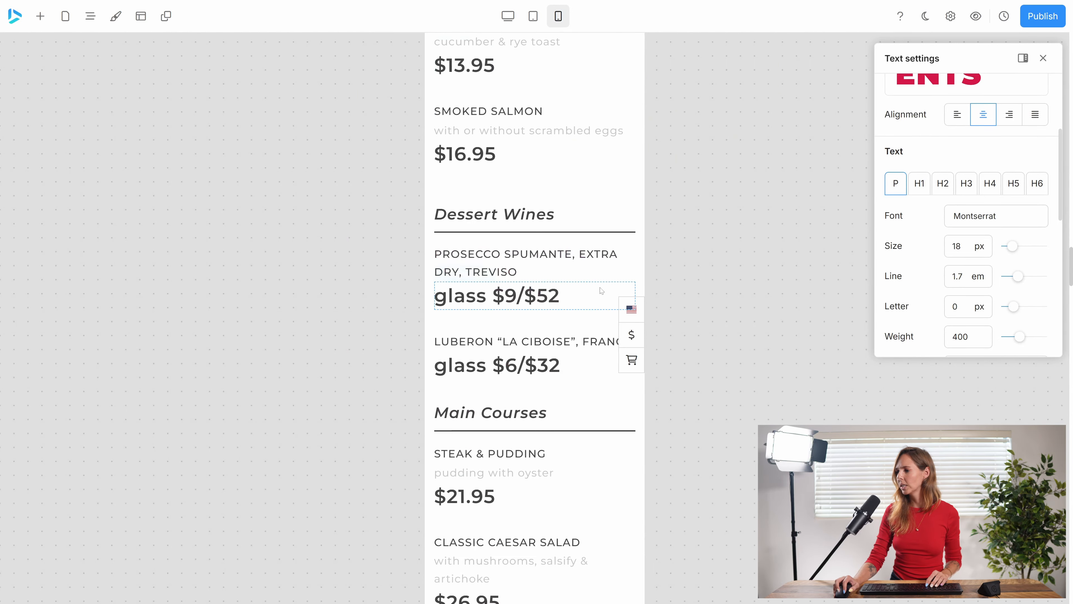
{"action": "scroll", "coordinate": [533, 347], "scroll_direction": "down", "scroll_amount": 20}
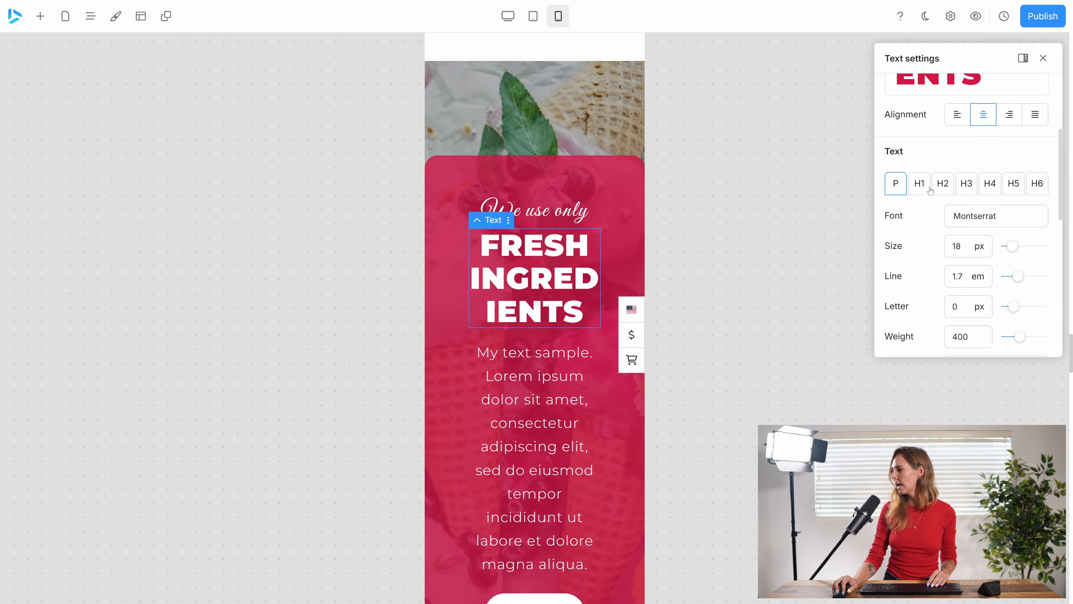
Check the heading level in the source code of the "FRESH INGREDIENTS" text and bring up its H2 typography settings
{"action": "left_click", "coordinate": [919, 183]}
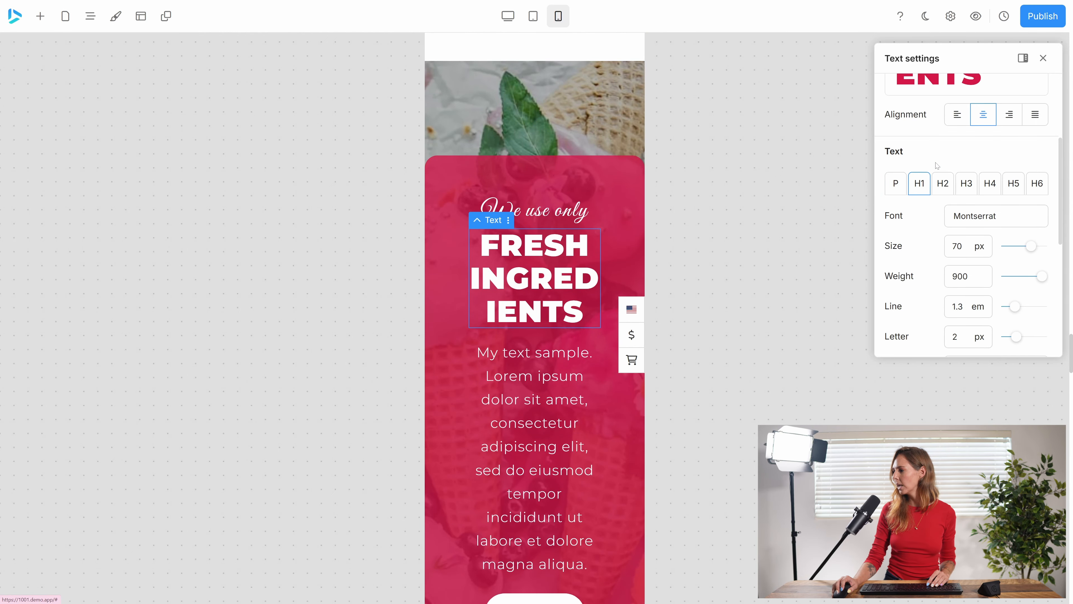
{"action": "scroll", "coordinate": [925, 169], "scroll_direction": "up", "scroll_amount": 5}
{"action": "left_click", "coordinate": [920, 144]}
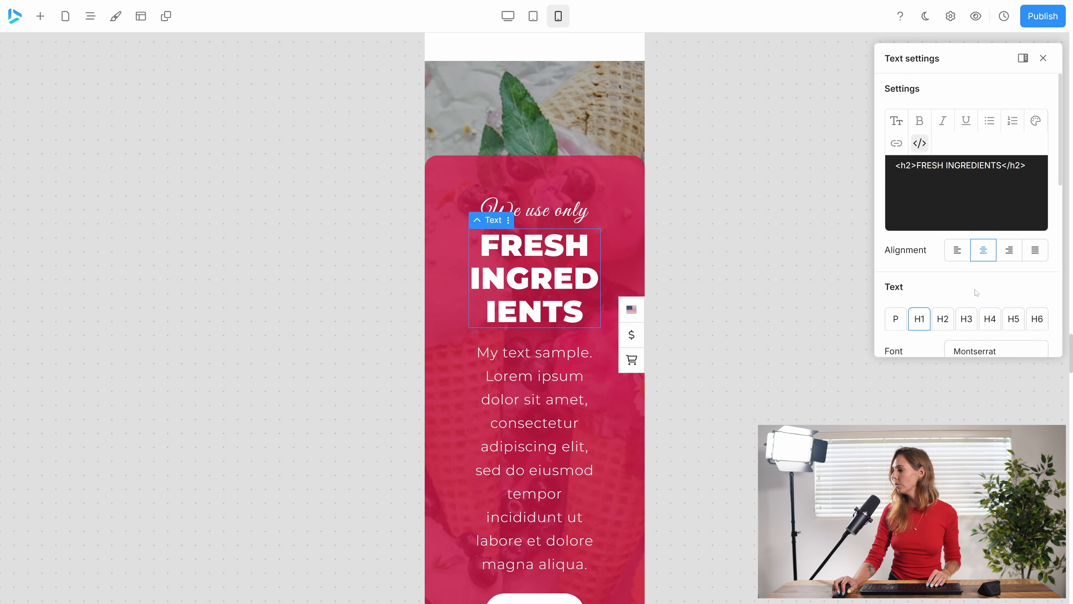
{"action": "scroll", "coordinate": [951, 323], "scroll_direction": "down", "scroll_amount": 5}
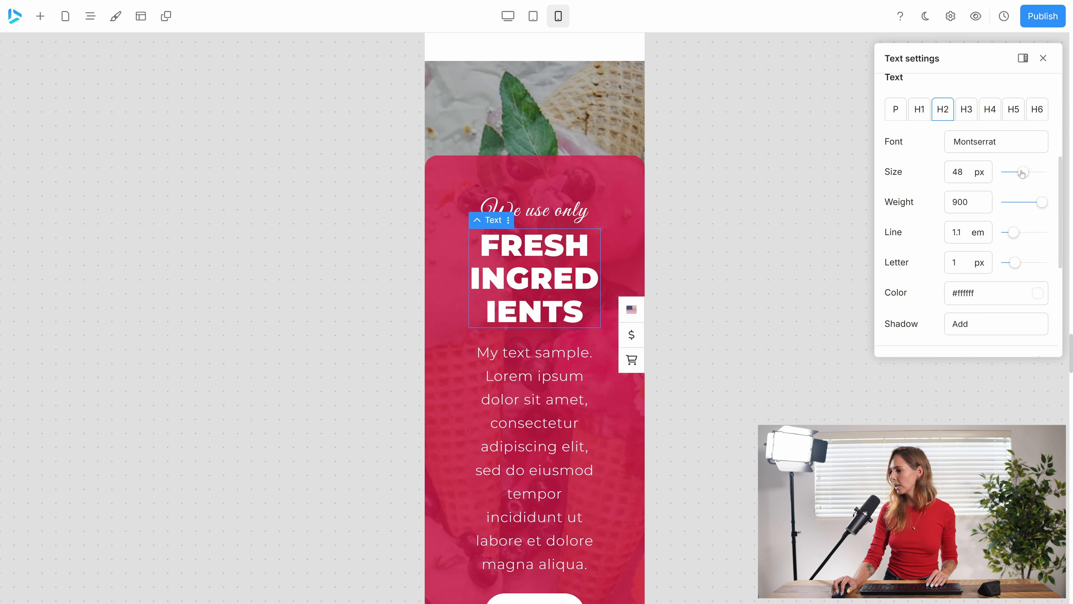
Reduce the H2 size of the "FRESH INGREDIENTS" heading in the mobile view, trying 25, 30 and 28 px before settling on 27 px
{"action": "left_click_drag", "start_coordinate": [1021, 174], "coordinate": [1013, 179]}
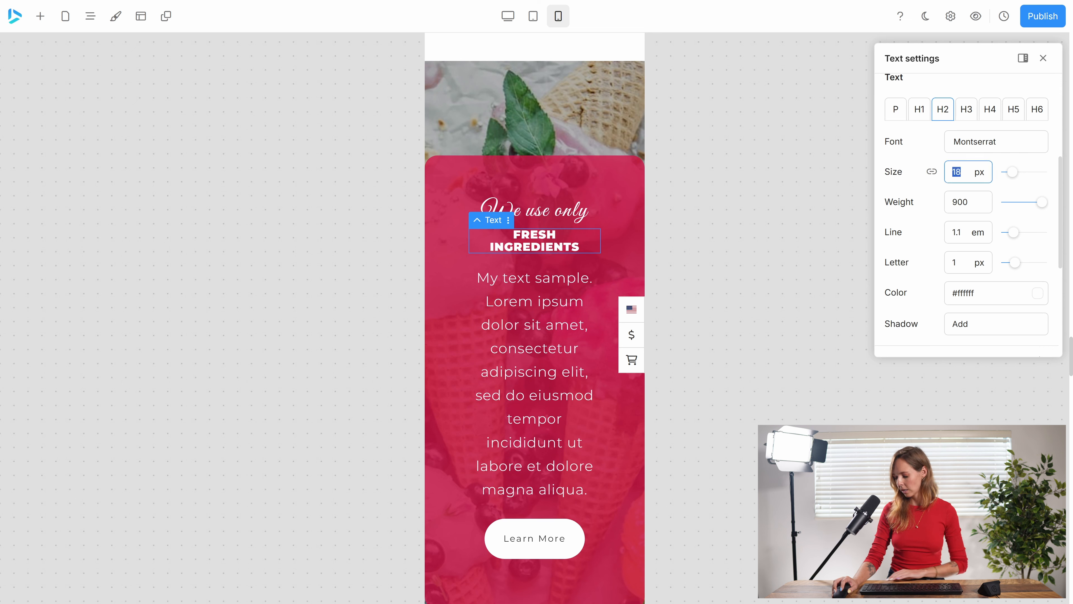
{"action": "type", "text": "25"}
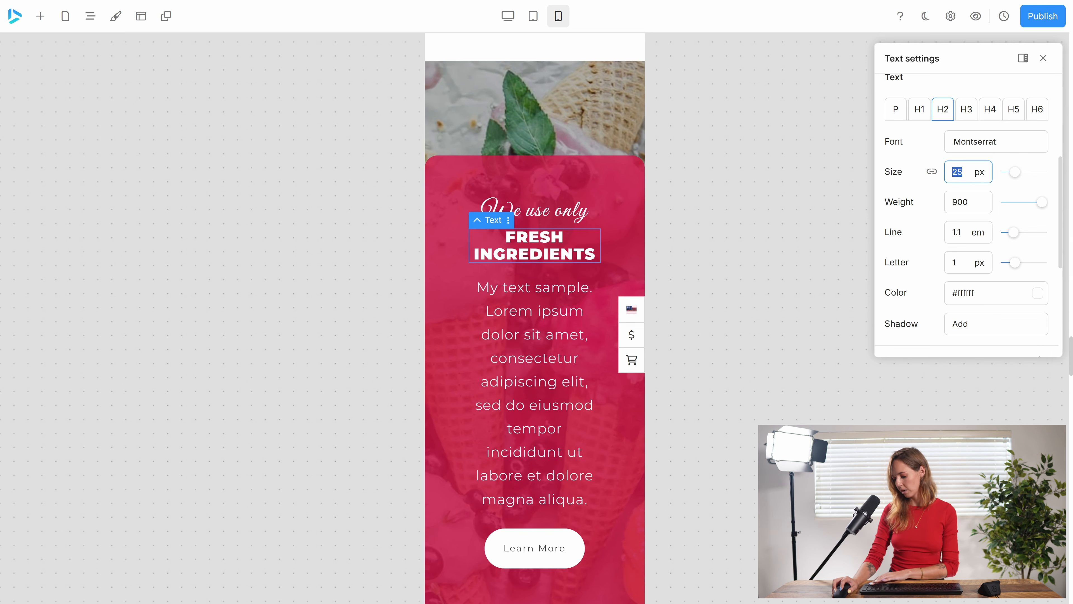
{"action": "type", "text": "30"}
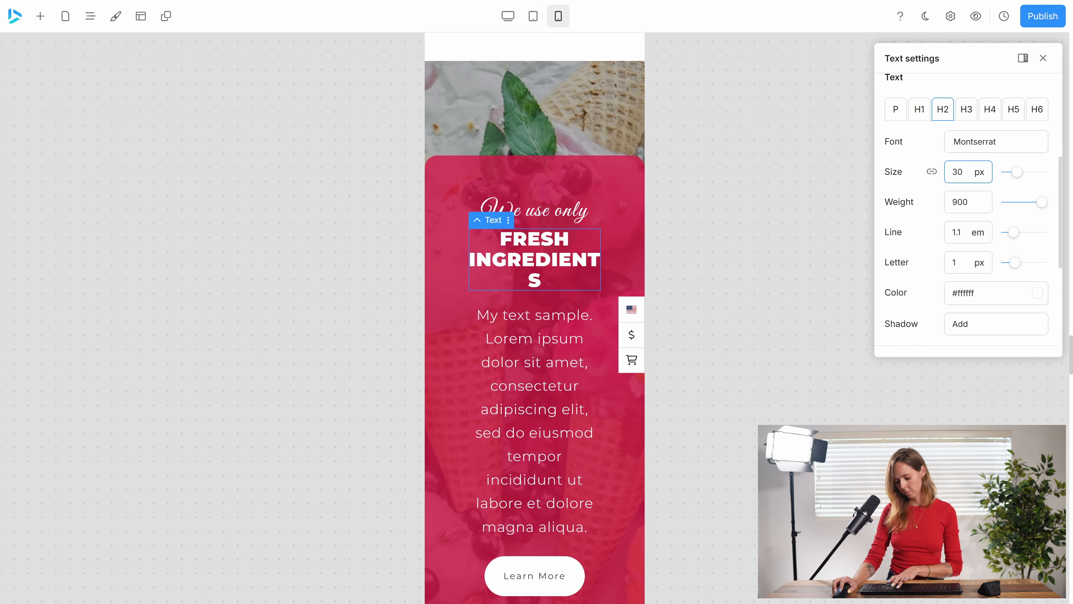
{"action": "key", "text": "BackSpace"}
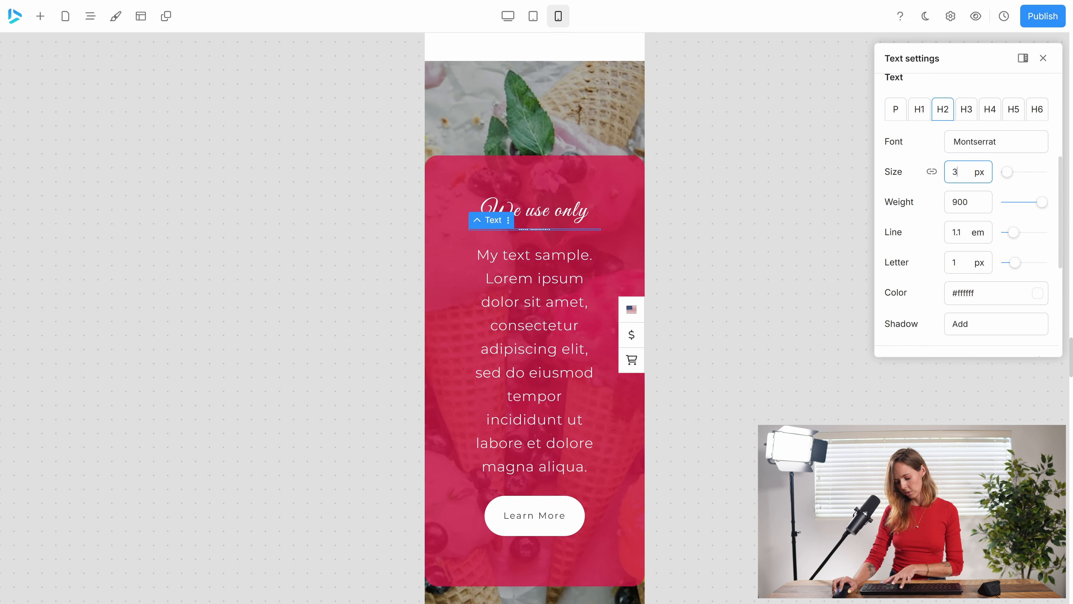
{"action": "type", "text": "28"}
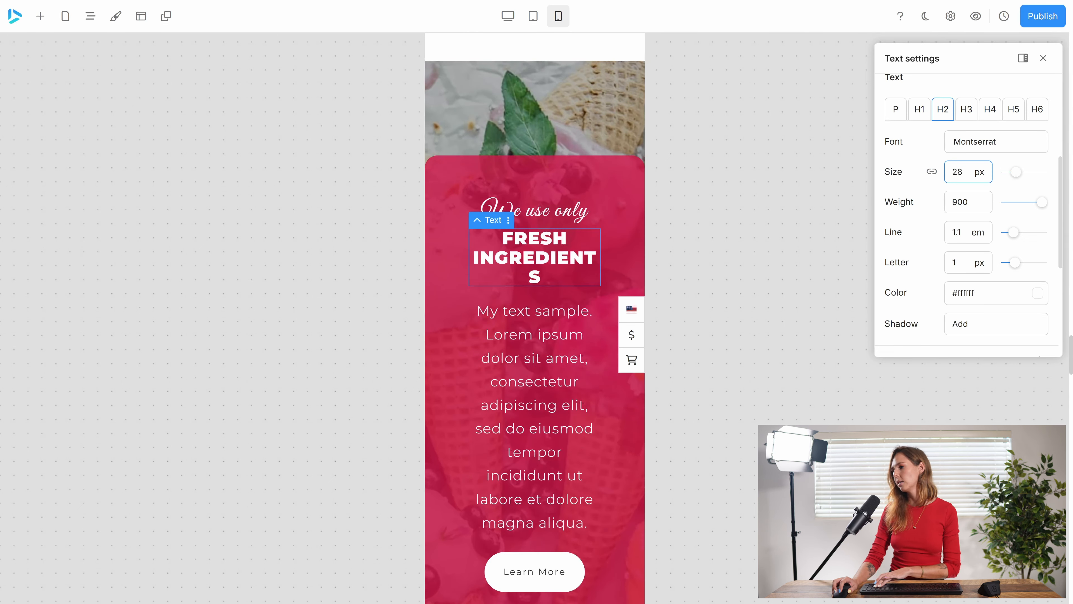
{"action": "key", "text": "BackSpace"}
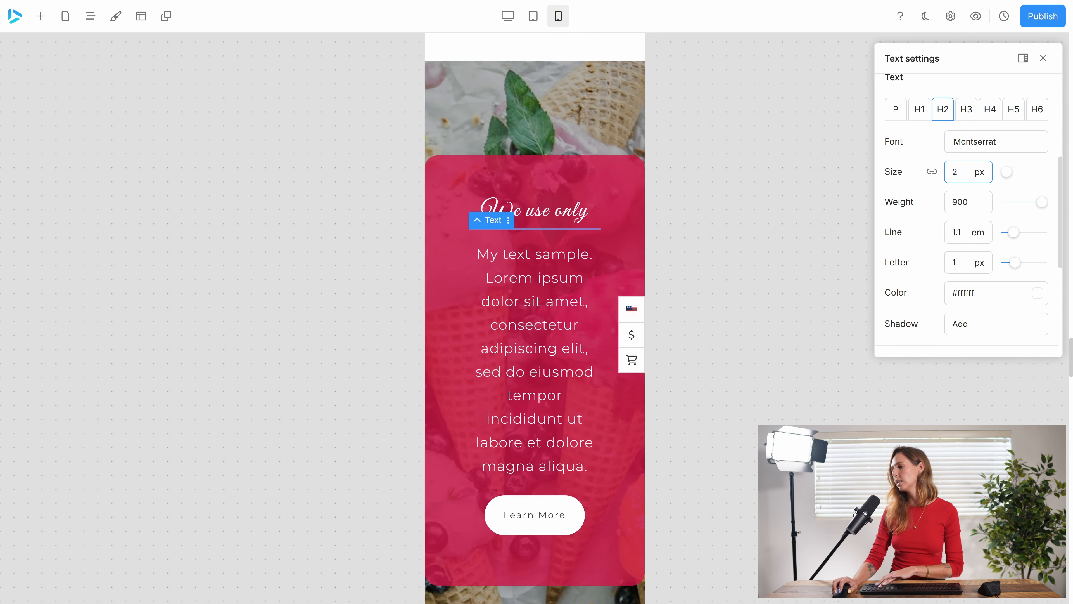
{"action": "type", "text": "27"}
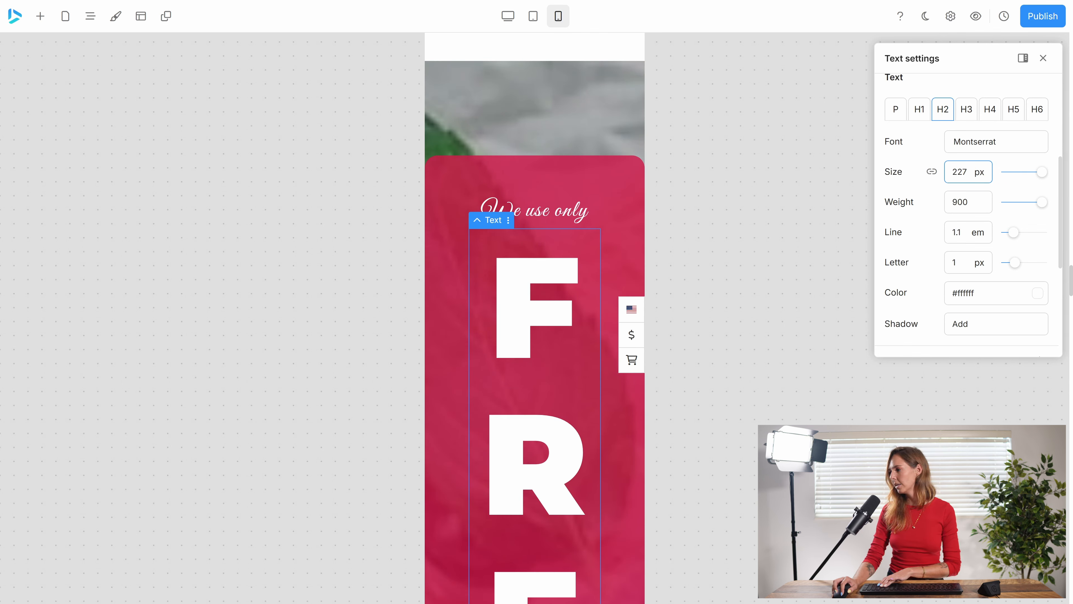
{"action": "key", "text": "BackSpace"}
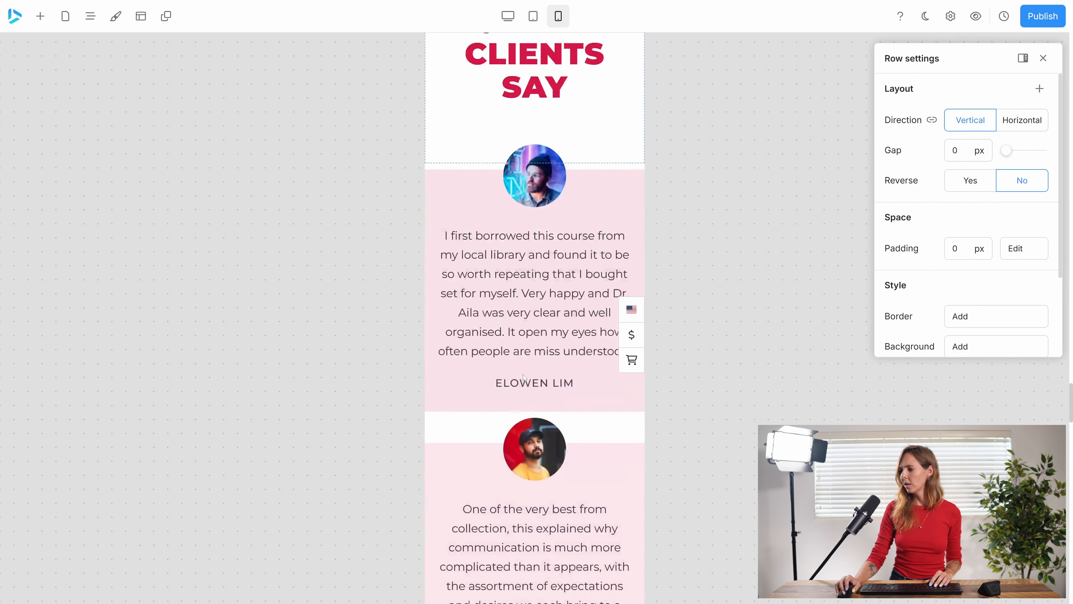
Review the testimonials, "PROUD OF" and contact sections in the mobile view and compare them with the tablet view
{"action": "scroll", "coordinate": [536, 379], "scroll_direction": "down", "scroll_amount": 20}
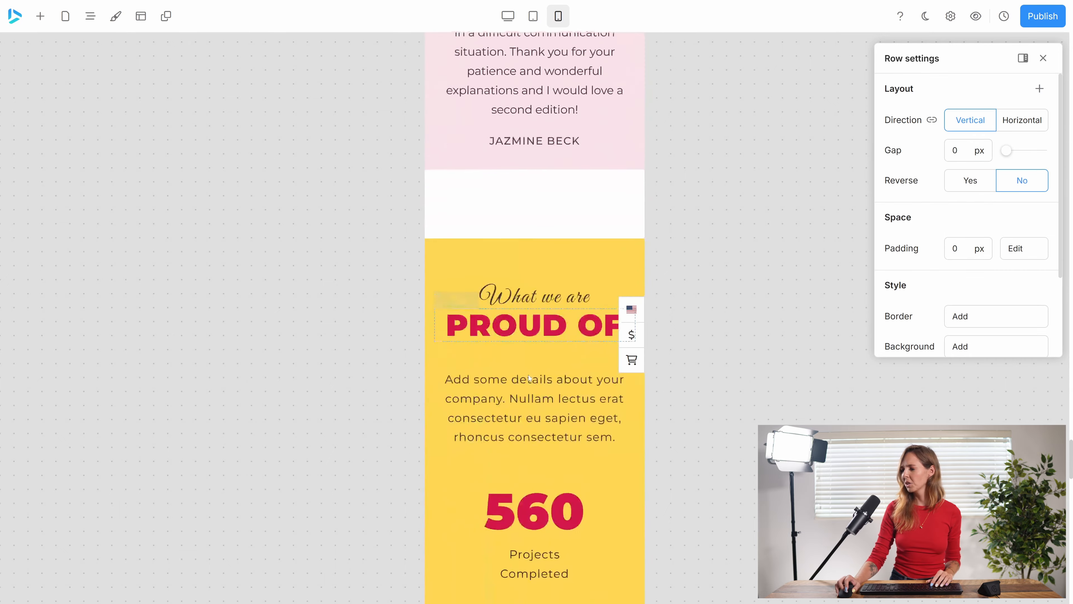
{"action": "scroll", "coordinate": [537, 379], "scroll_direction": "down", "scroll_amount": 10}
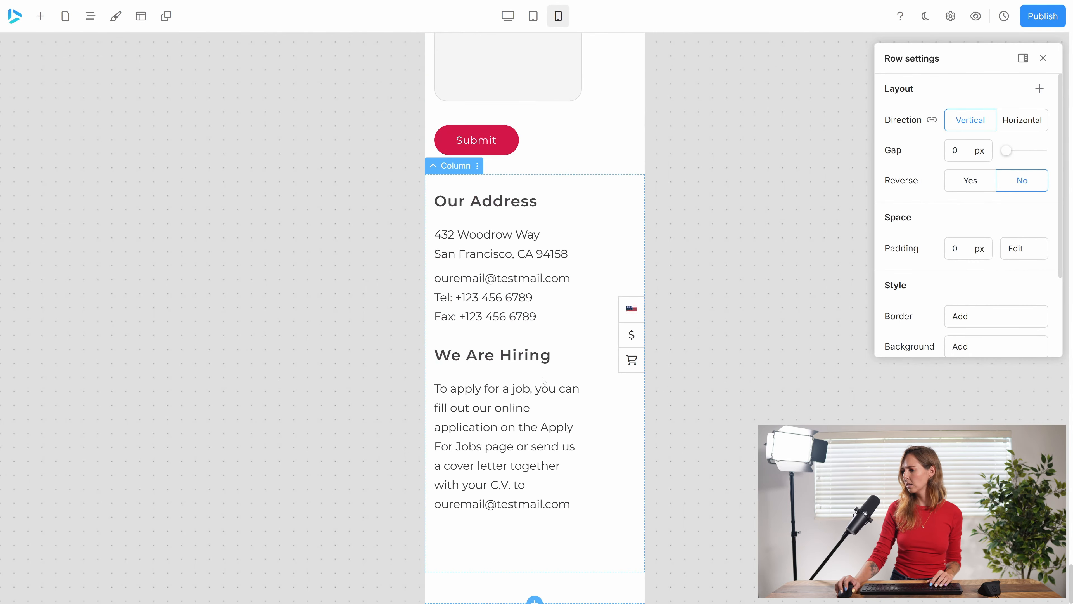
{"action": "scroll", "coordinate": [543, 380], "scroll_direction": "up", "scroll_amount": 20}
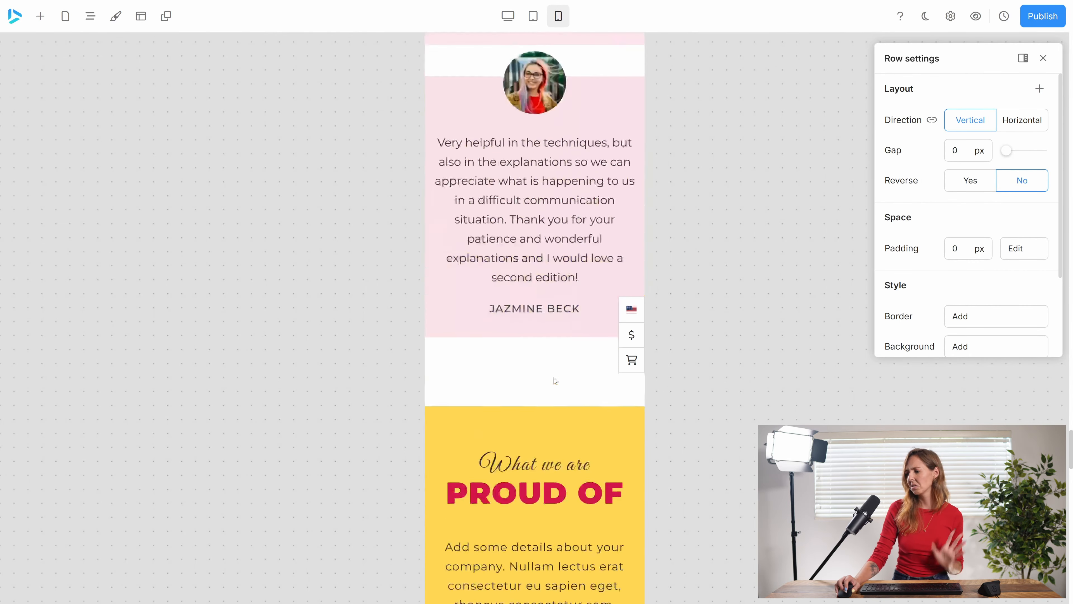
{"action": "scroll", "coordinate": [555, 380], "scroll_direction": "up", "scroll_amount": 20}
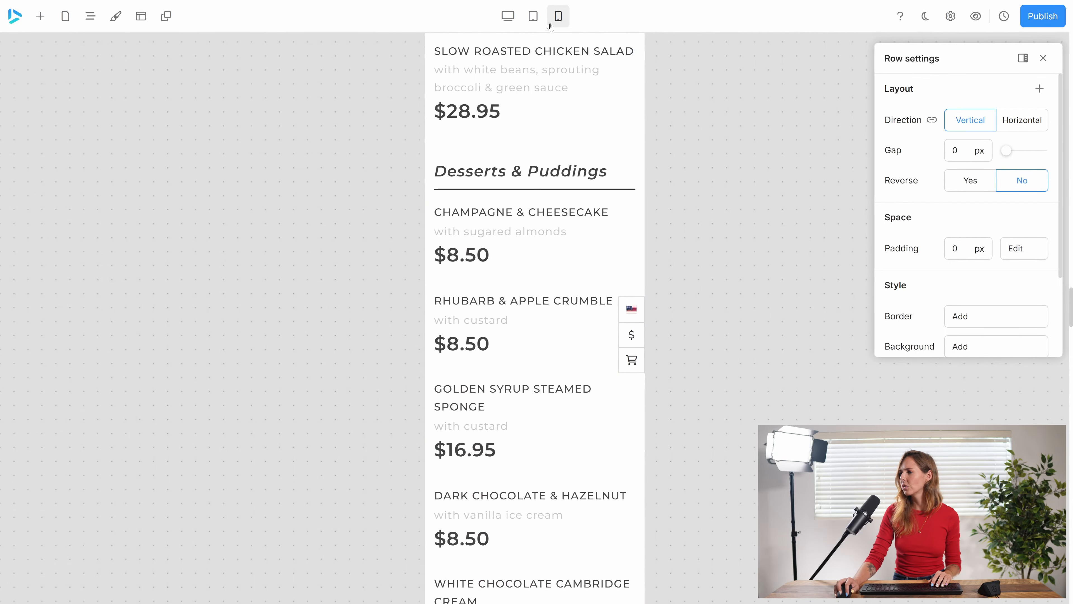
{"action": "left_click", "coordinate": [531, 17]}
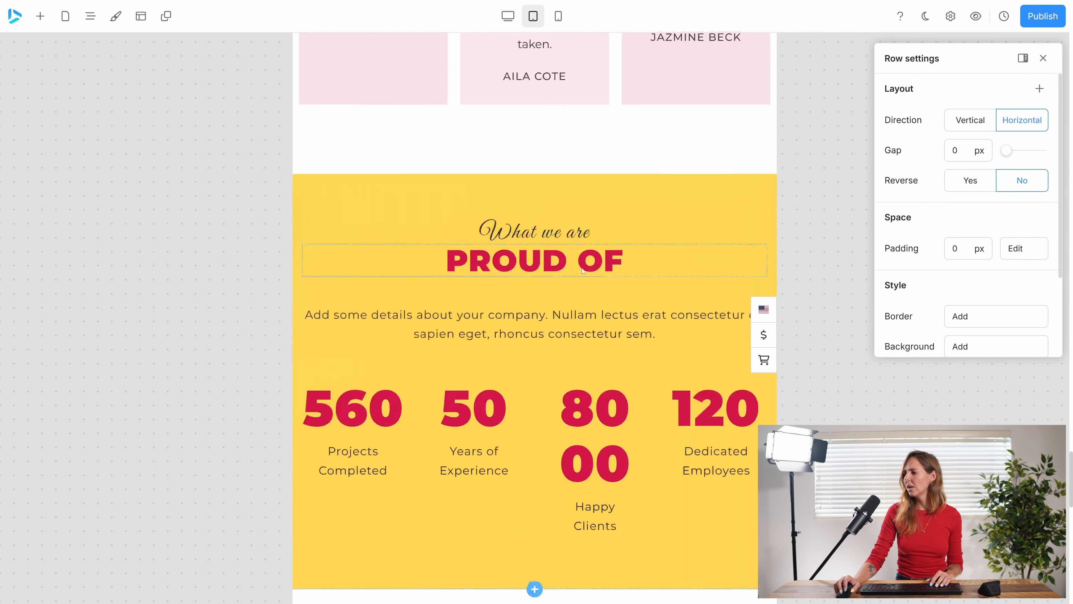
{"action": "scroll", "coordinate": [588, 265], "scroll_direction": "up", "scroll_amount": 10}
{"action": "scroll", "coordinate": [594, 262], "scroll_direction": "down", "scroll_amount": 7}
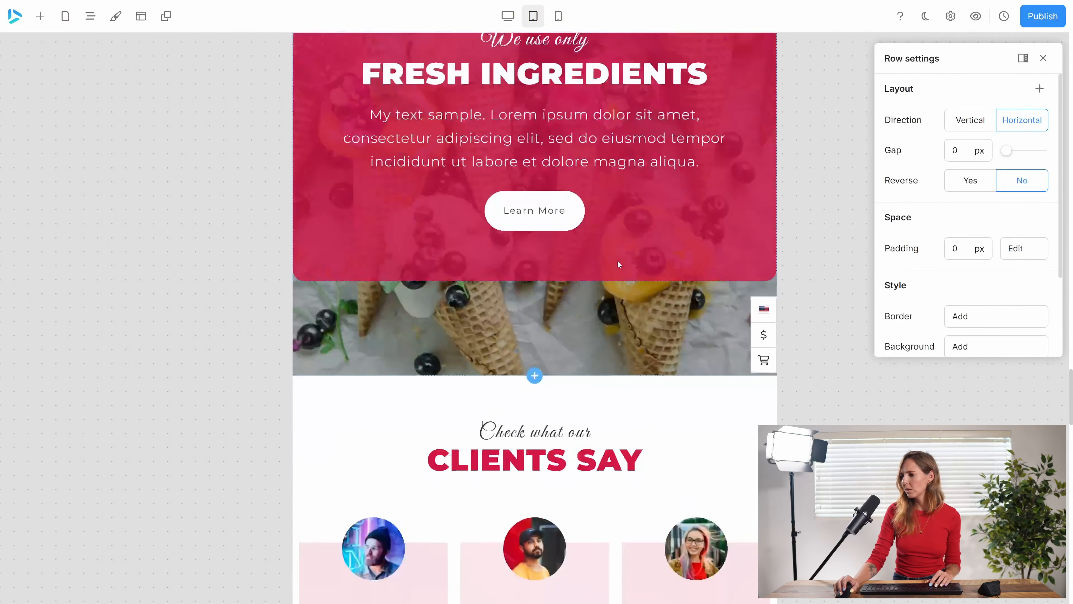
{"action": "scroll", "coordinate": [620, 263], "scroll_direction": "down", "scroll_amount": 15}
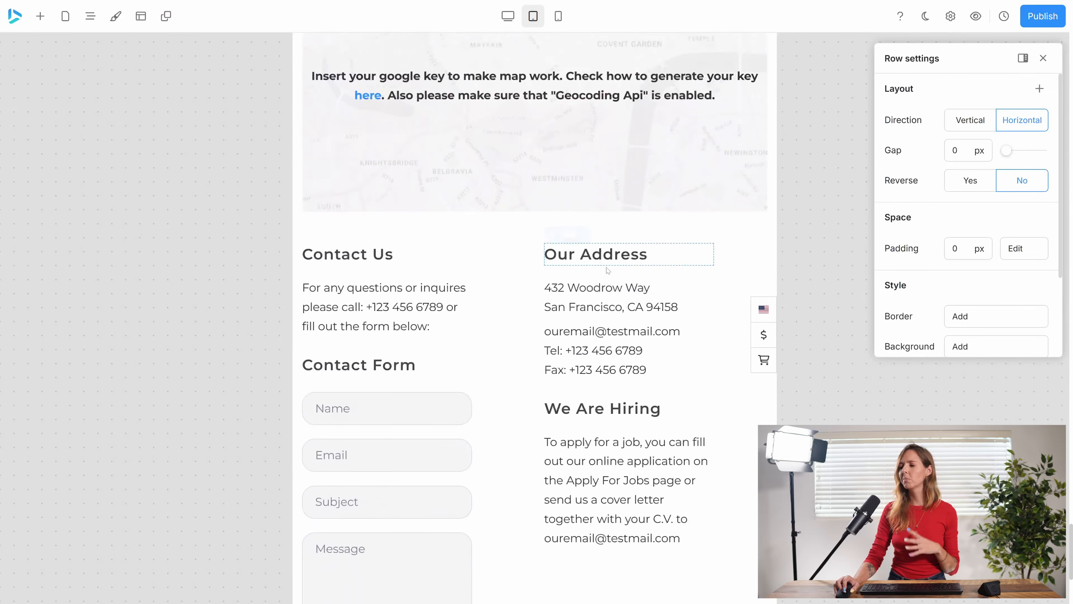
{"action": "scroll", "coordinate": [584, 270], "scroll_direction": "up", "scroll_amount": 10}
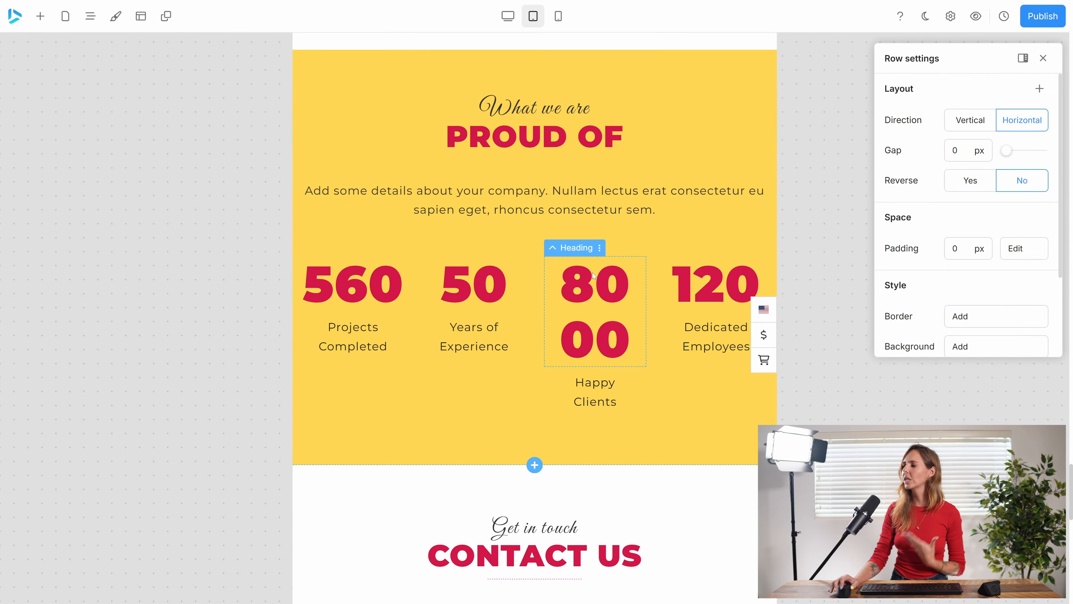
{"action": "scroll", "coordinate": [567, 264], "scroll_direction": "up", "scroll_amount": 10}
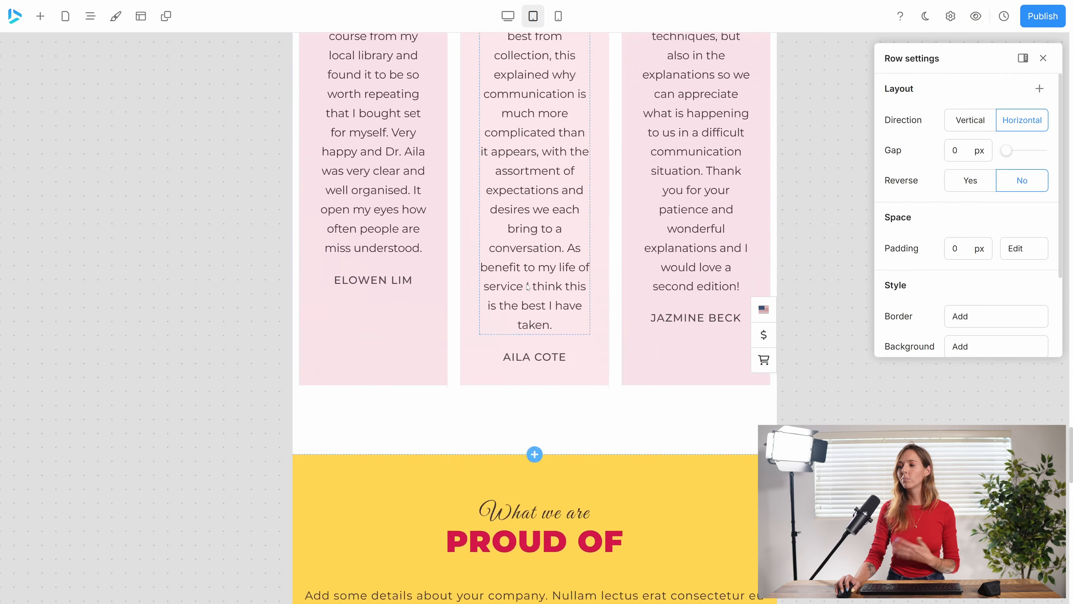
{"action": "scroll", "coordinate": [458, 270], "scroll_direction": "up", "scroll_amount": 10}
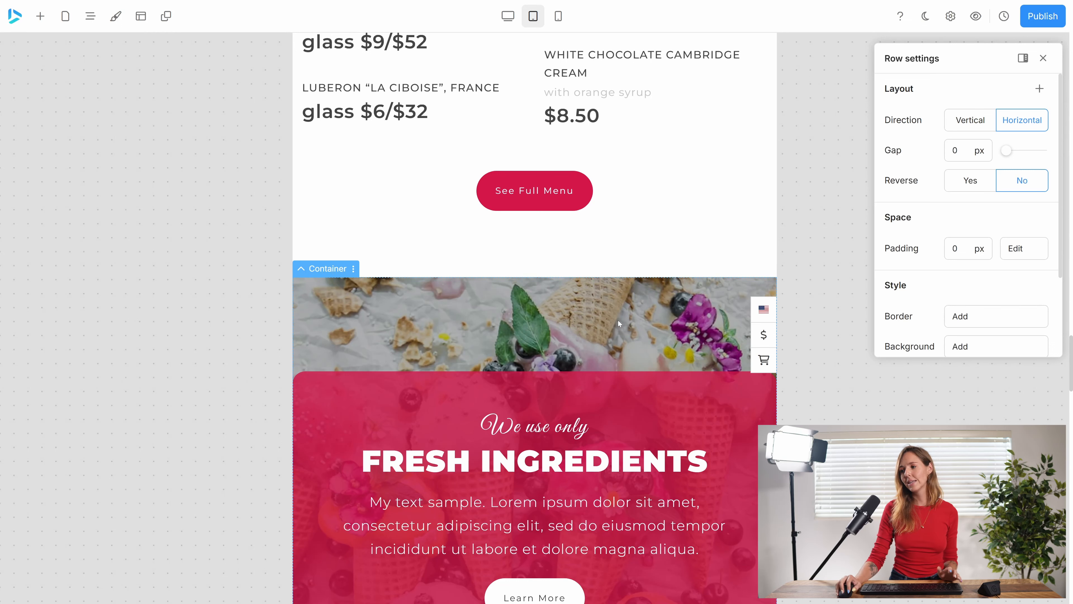
Delete the whole "FRESH INGREDIENTS" block while in the tablet view
{"action": "scroll", "coordinate": [424, 319], "scroll_direction": "down", "scroll_amount": 2}
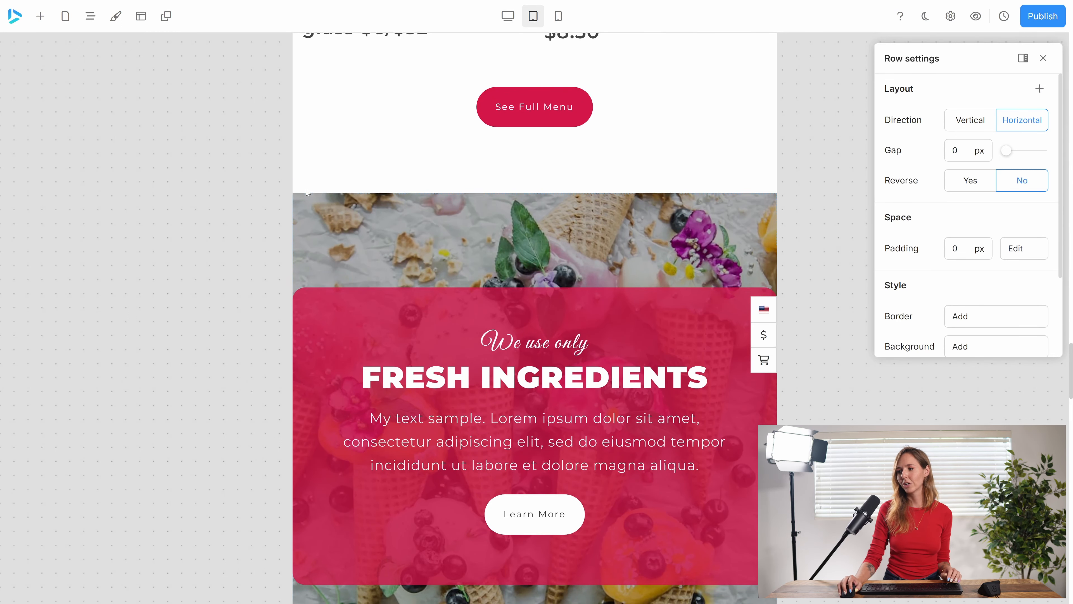
{"action": "left_click", "coordinate": [302, 186]}
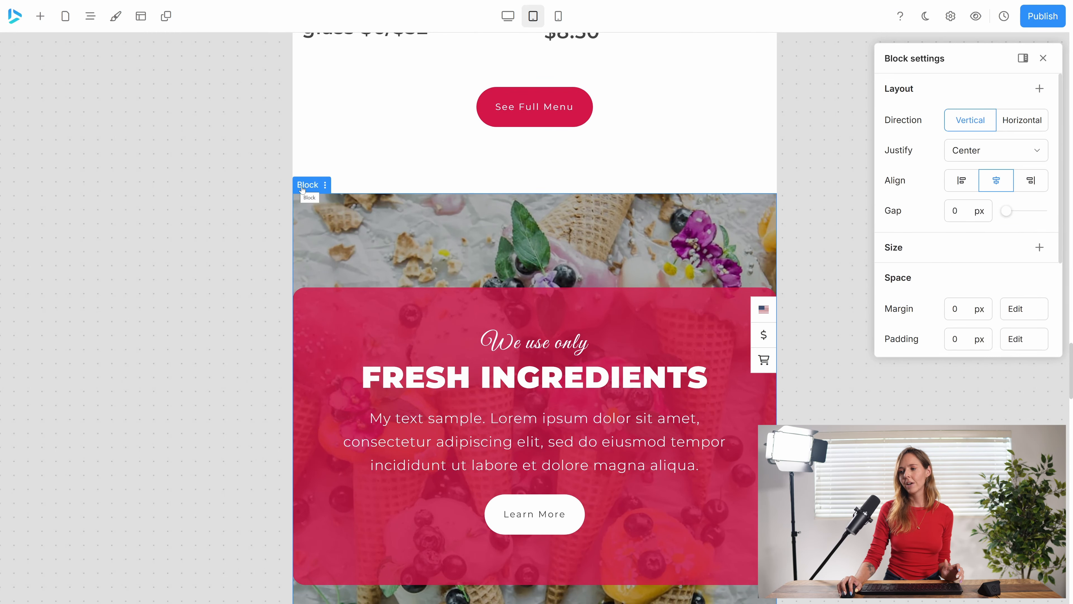
{"action": "left_click", "coordinate": [326, 186]}
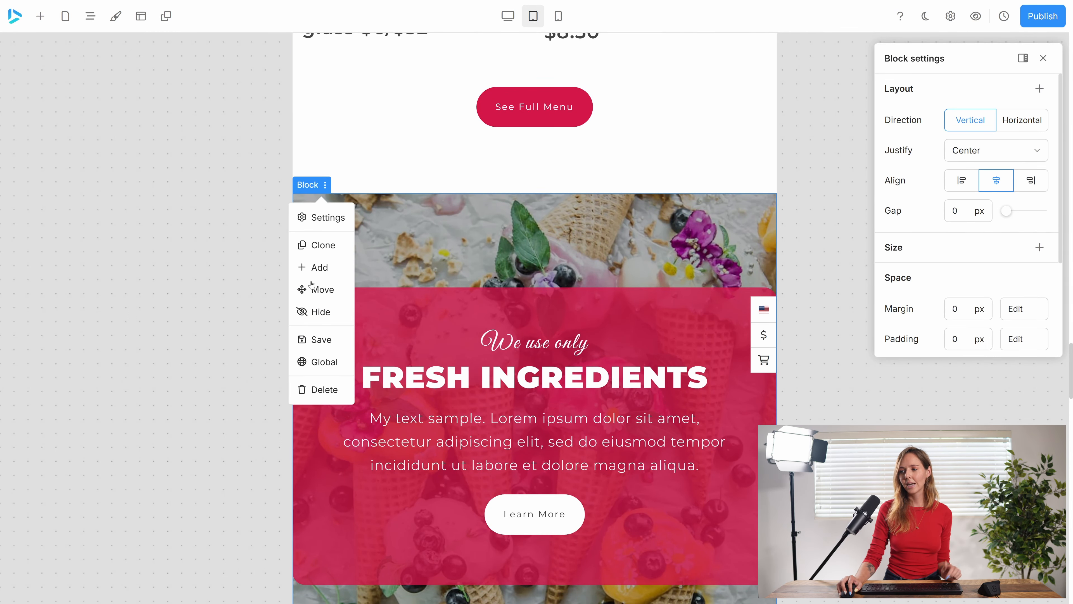
{"action": "left_click", "coordinate": [326, 389]}
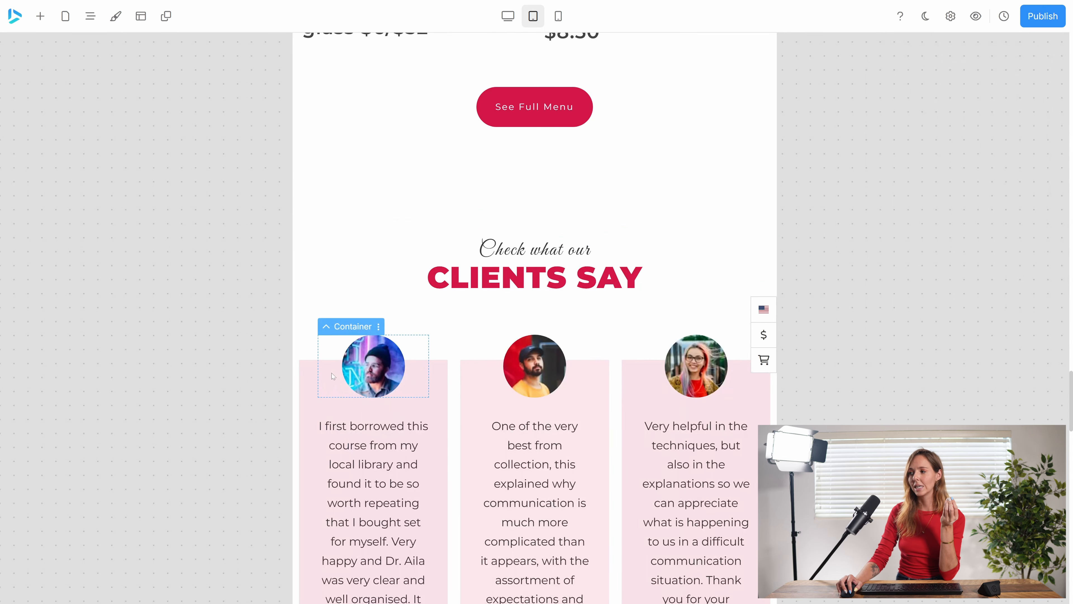
Check the desktop view for the effect of deleting the "FRESH INGREDIENTS" block and undo the deletion
{"action": "left_click", "coordinate": [508, 16]}
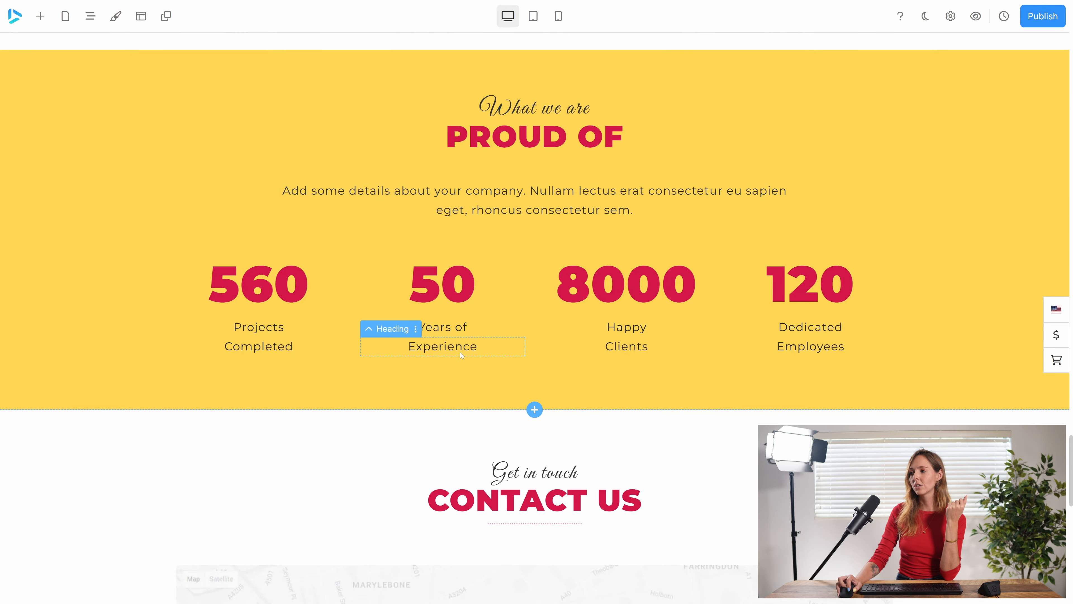
{"action": "scroll", "coordinate": [462, 353], "scroll_direction": "down", "scroll_amount": 6}
{"action": "scroll", "coordinate": [468, 356], "scroll_direction": "up", "scroll_amount": 15}
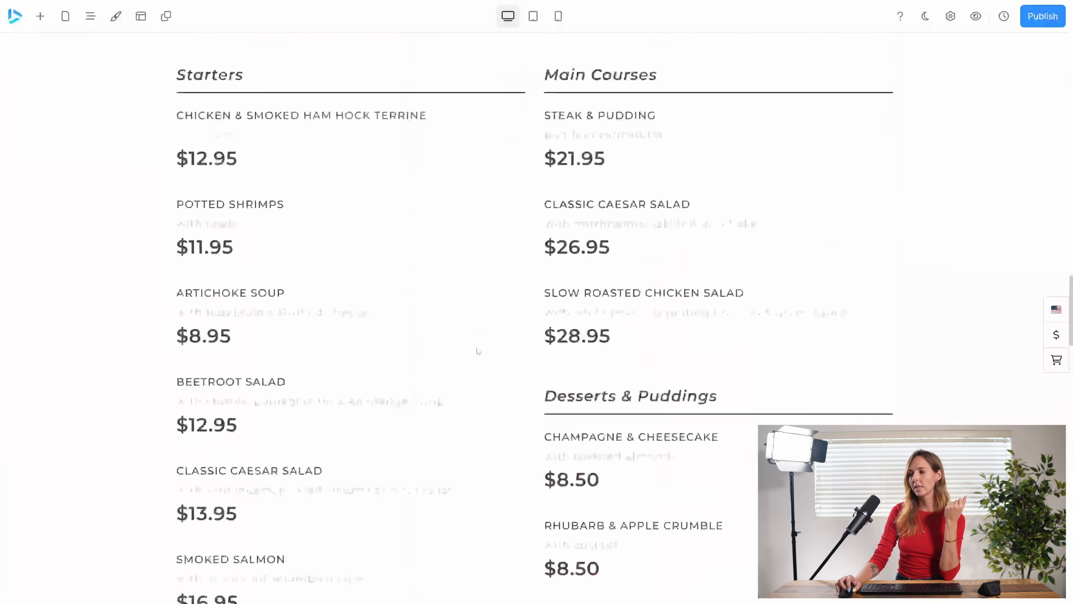
{"action": "scroll", "coordinate": [503, 344], "scroll_direction": "down", "scroll_amount": 10}
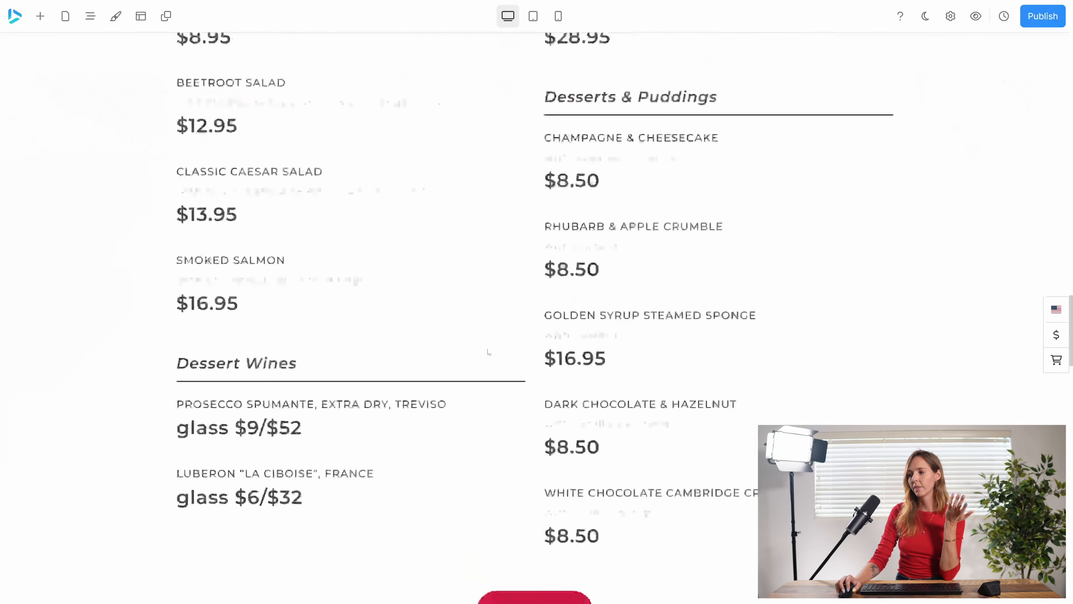
{"action": "left_click", "coordinate": [1004, 16]}
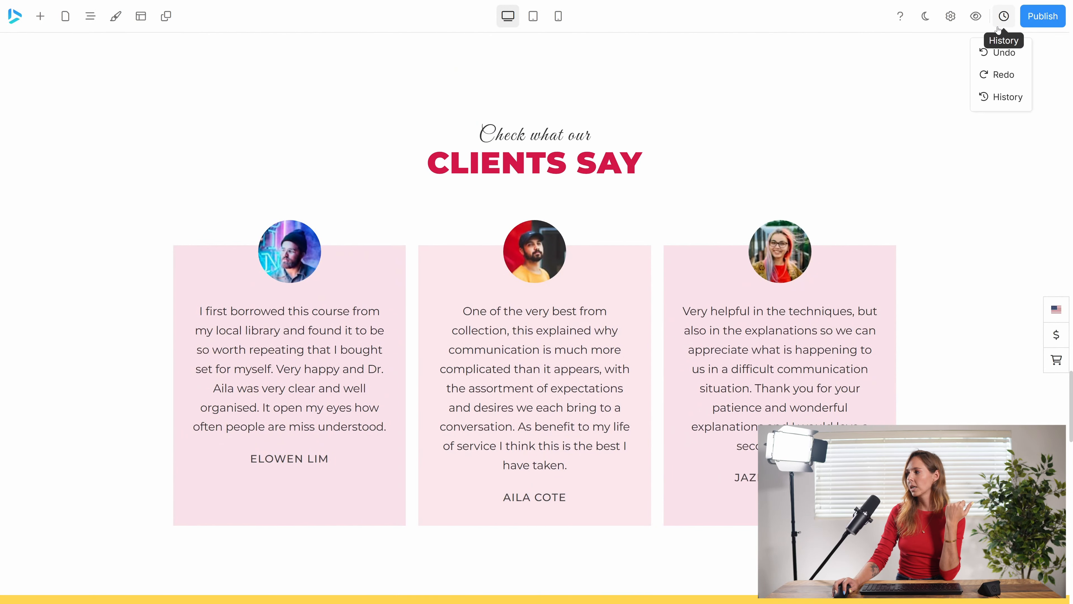
{"action": "left_click", "coordinate": [1003, 52]}
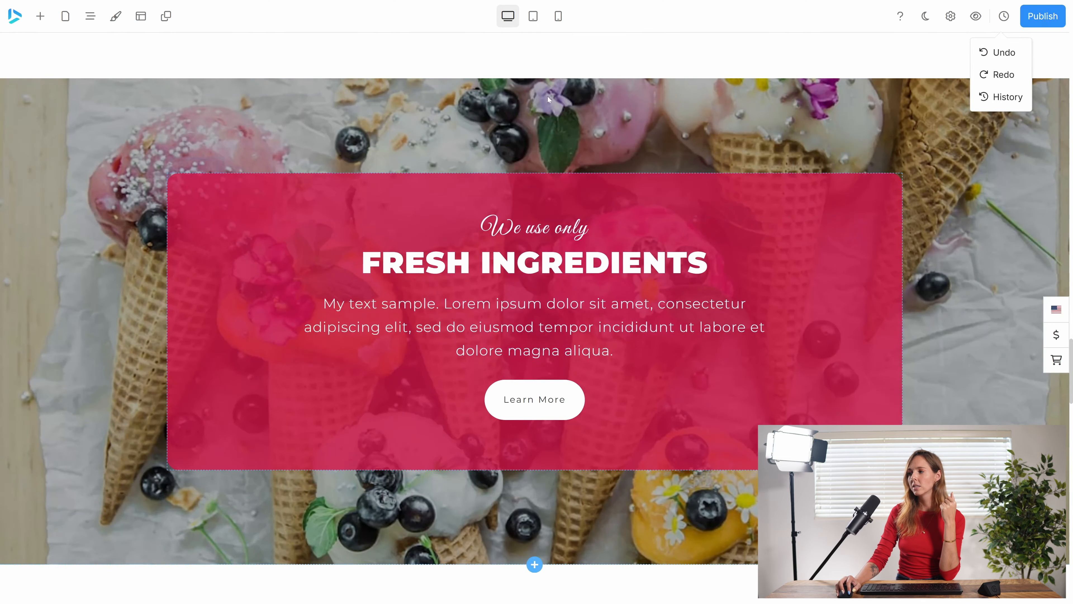
Hide the "FRESH INGREDIENTS" block in the tablet view by setting the block's visibility to No
{"action": "left_click", "coordinate": [533, 16]}
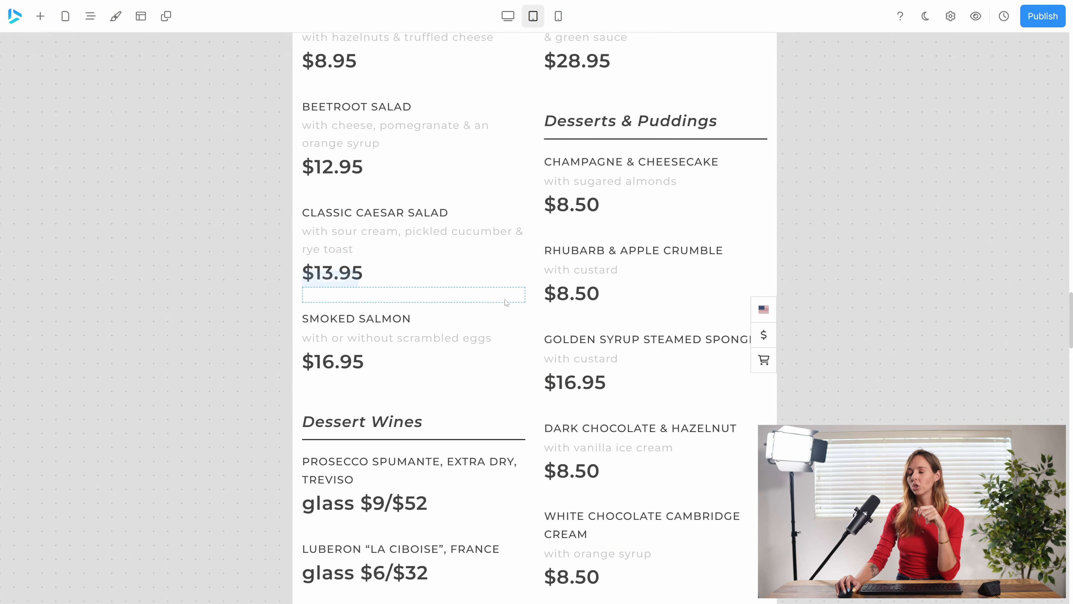
{"action": "scroll", "coordinate": [507, 302], "scroll_direction": "up", "scroll_amount": 15}
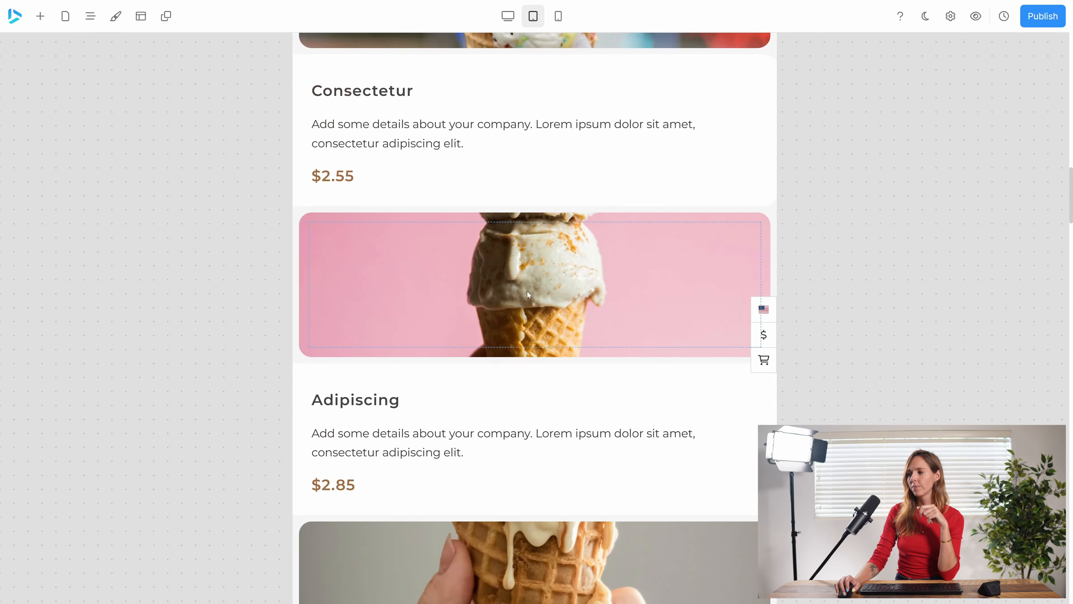
{"action": "scroll", "coordinate": [528, 294], "scroll_direction": "down", "scroll_amount": 20}
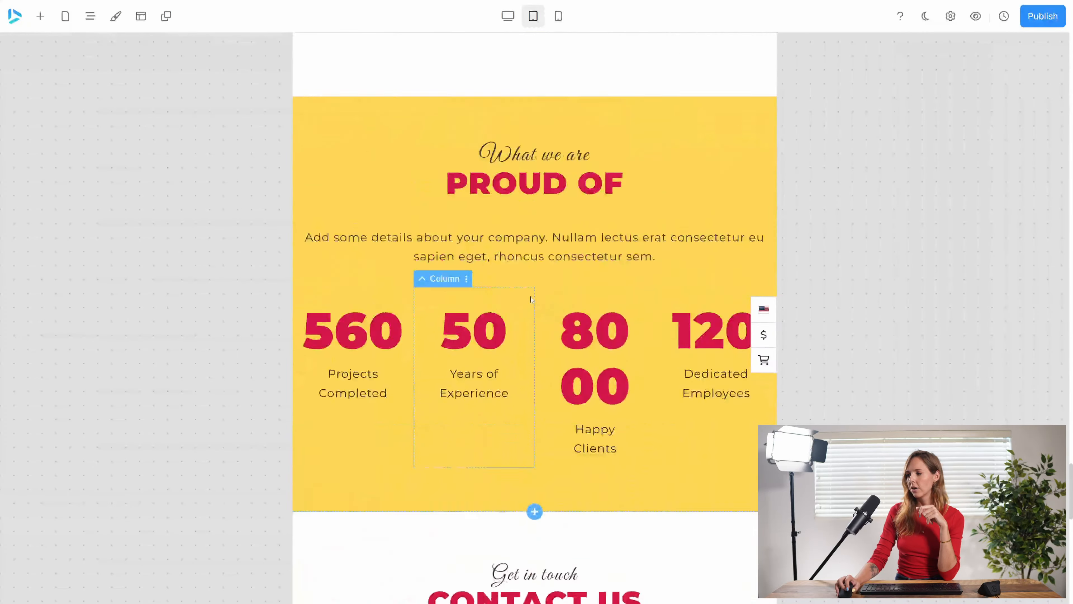
{"action": "scroll", "coordinate": [532, 299], "scroll_direction": "up", "scroll_amount": 8}
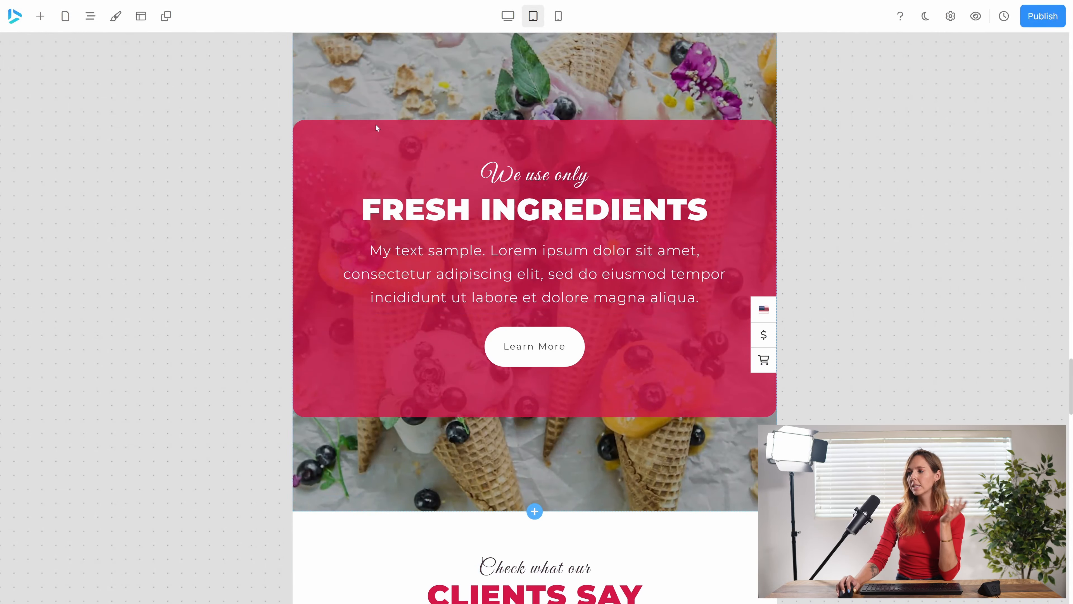
{"action": "left_click", "coordinate": [332, 76]}
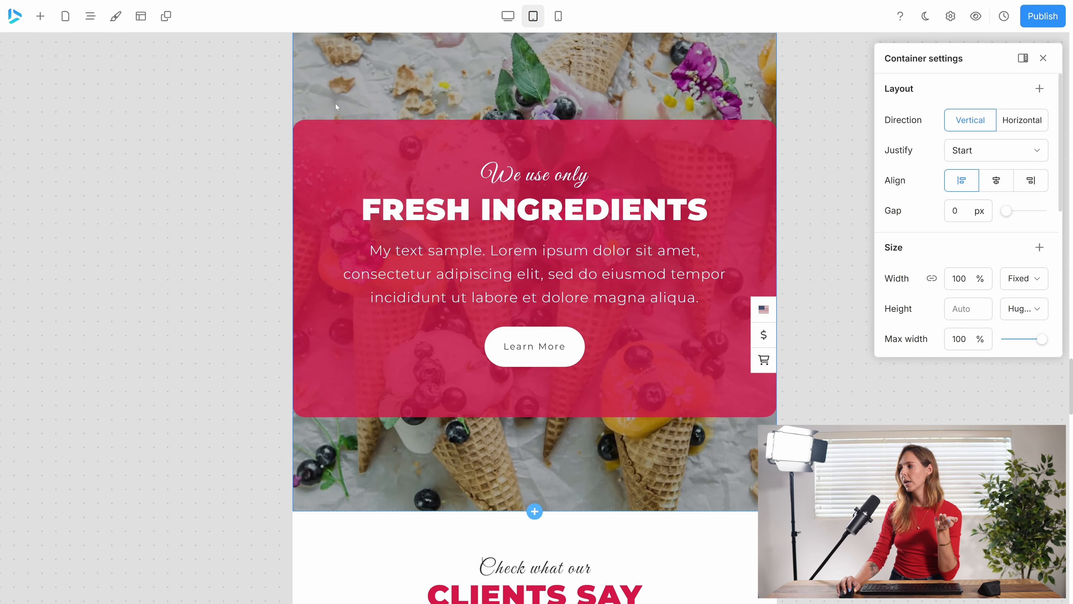
{"action": "scroll", "coordinate": [336, 105], "scroll_direction": "up", "scroll_amount": 2}
{"action": "left_click", "coordinate": [301, 100]}
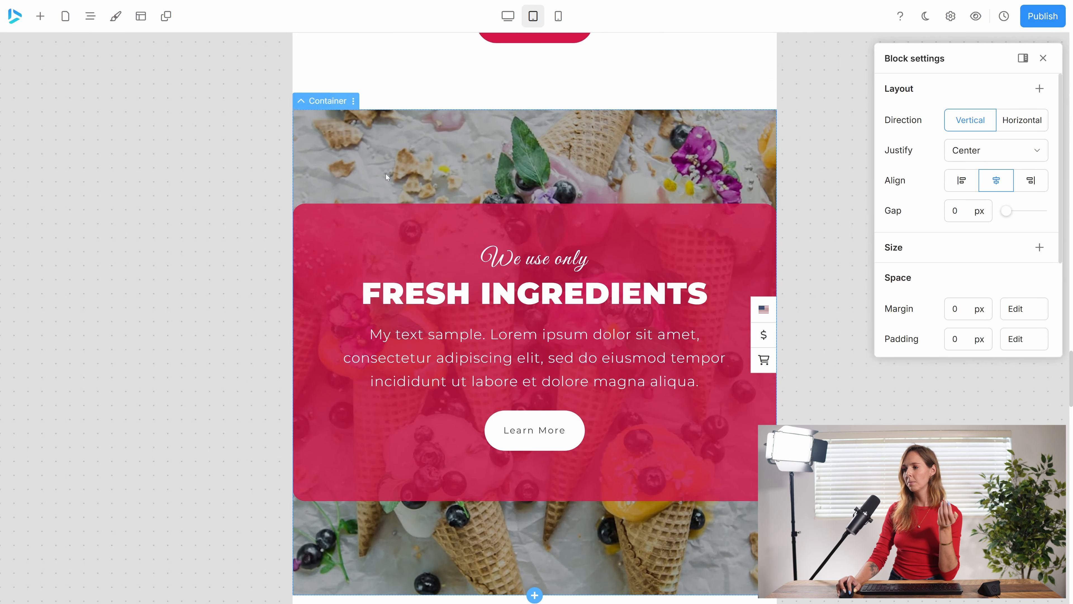
{"action": "scroll", "coordinate": [974, 279], "scroll_direction": "down", "scroll_amount": 3}
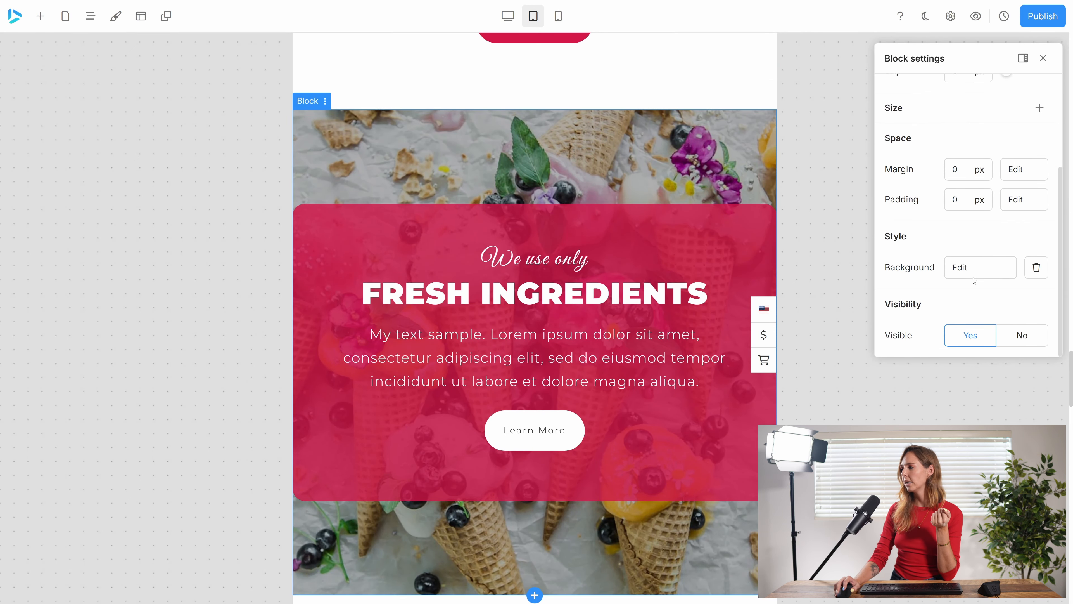
{"action": "left_click", "coordinate": [1020, 337]}
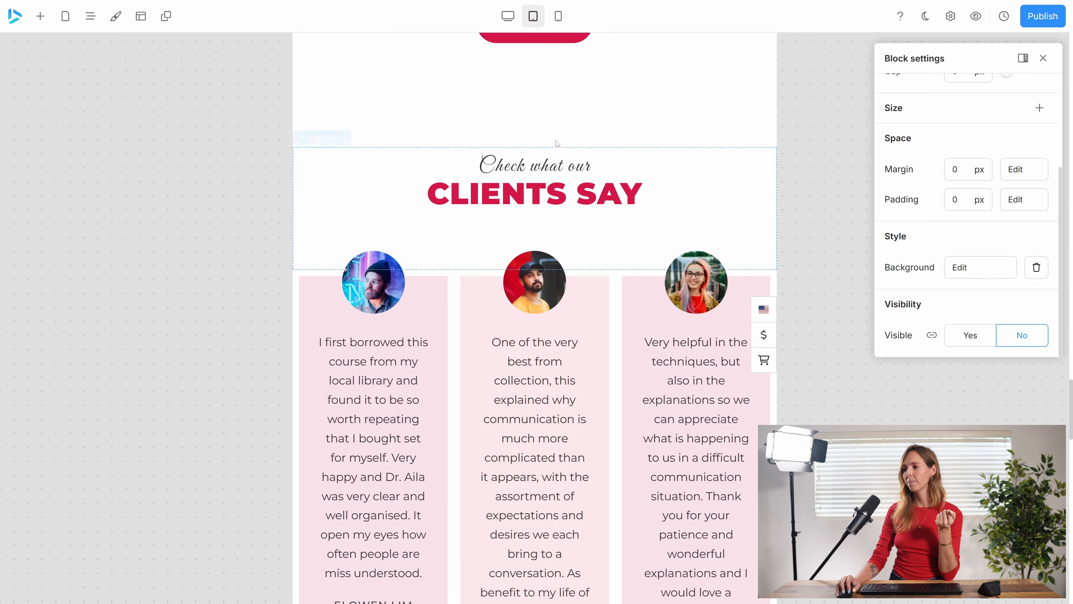
Select the hidden "FRESH INGREDIENTS" block in the page's element structure and set its visibility to Yes in the tablet view
{"action": "scroll", "coordinate": [343, 224], "scroll_direction": "up", "scroll_amount": 4}
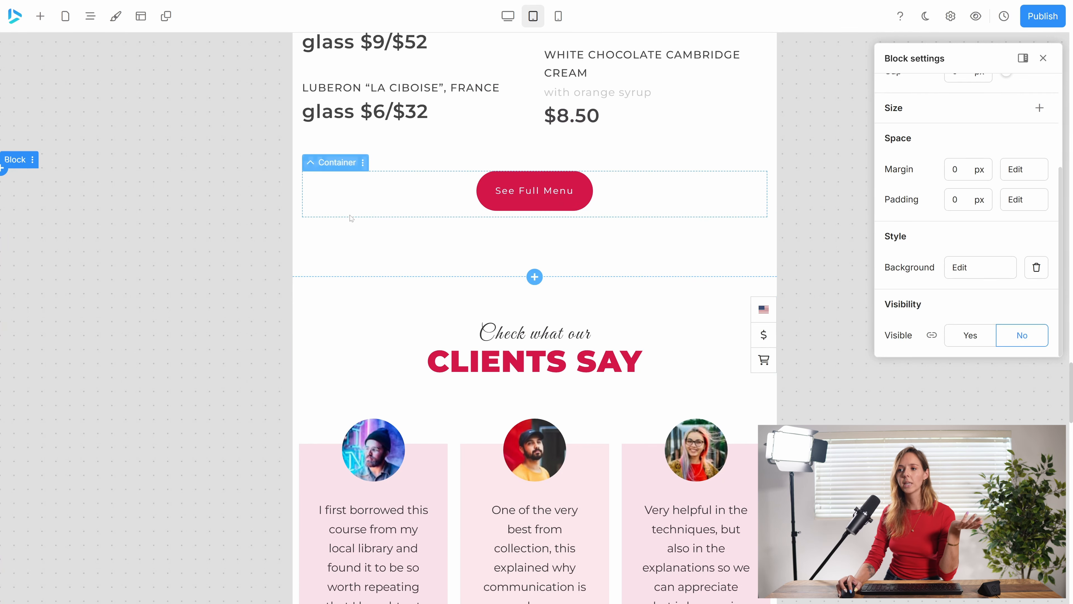
{"action": "scroll", "coordinate": [74, 237], "scroll_direction": "up", "scroll_amount": 2}
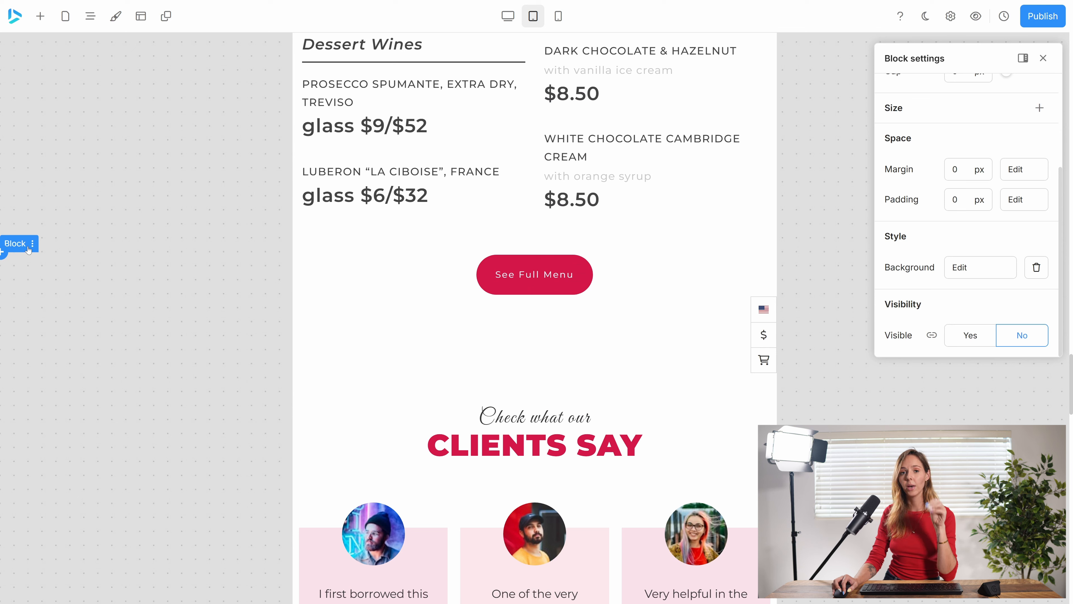
{"action": "left_click", "coordinate": [97, 20]}
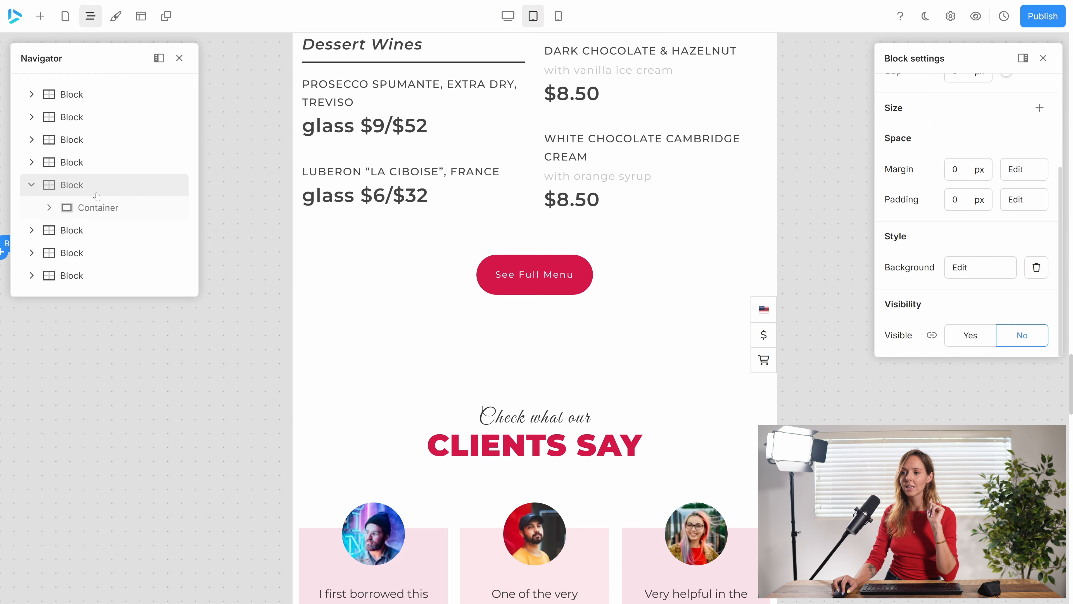
{"action": "scroll", "coordinate": [93, 201], "scroll_direction": "down", "scroll_amount": 1}
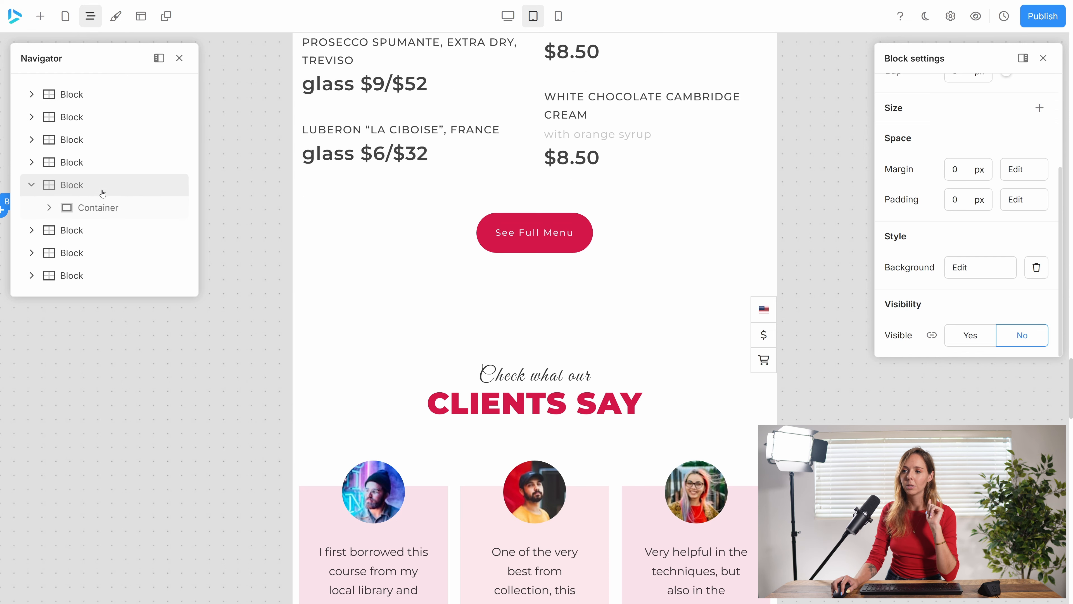
{"action": "left_click", "coordinate": [92, 207]}
{"action": "left_click", "coordinate": [69, 230]}
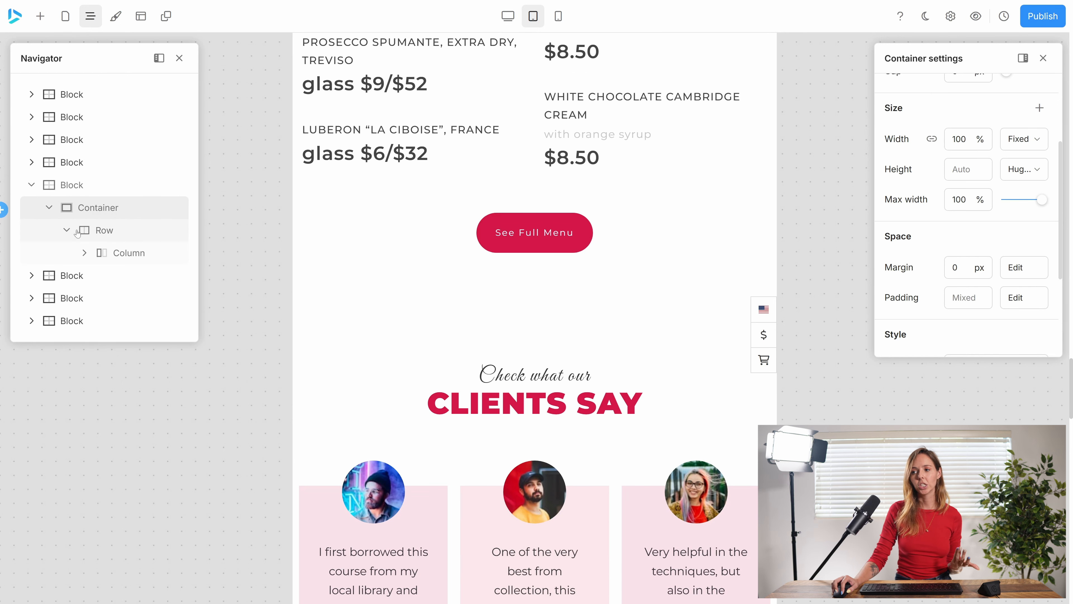
{"action": "left_click", "coordinate": [75, 190]}
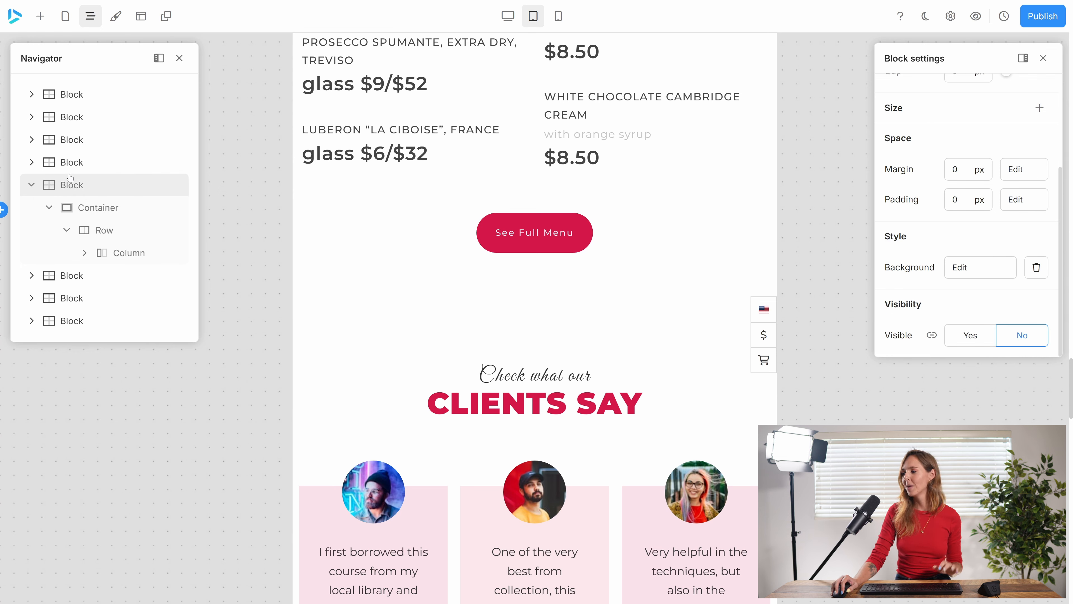
{"action": "left_click", "coordinate": [970, 335]}
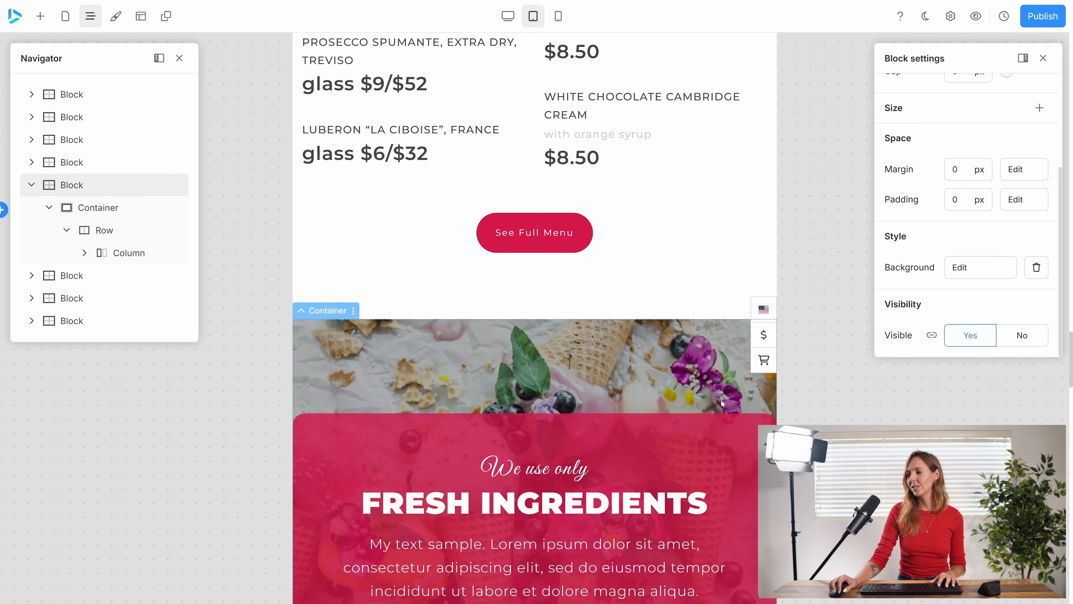